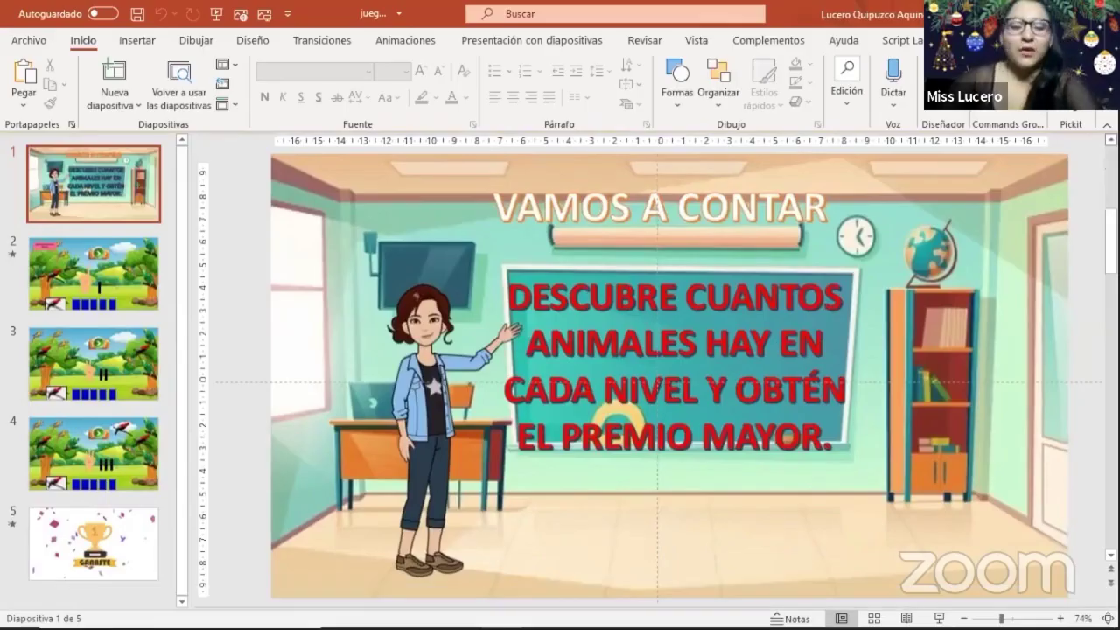
# Start the slide show from slide 1 and advance to the forest game slide with the PLAY button.
pyautogui.click(939, 618)
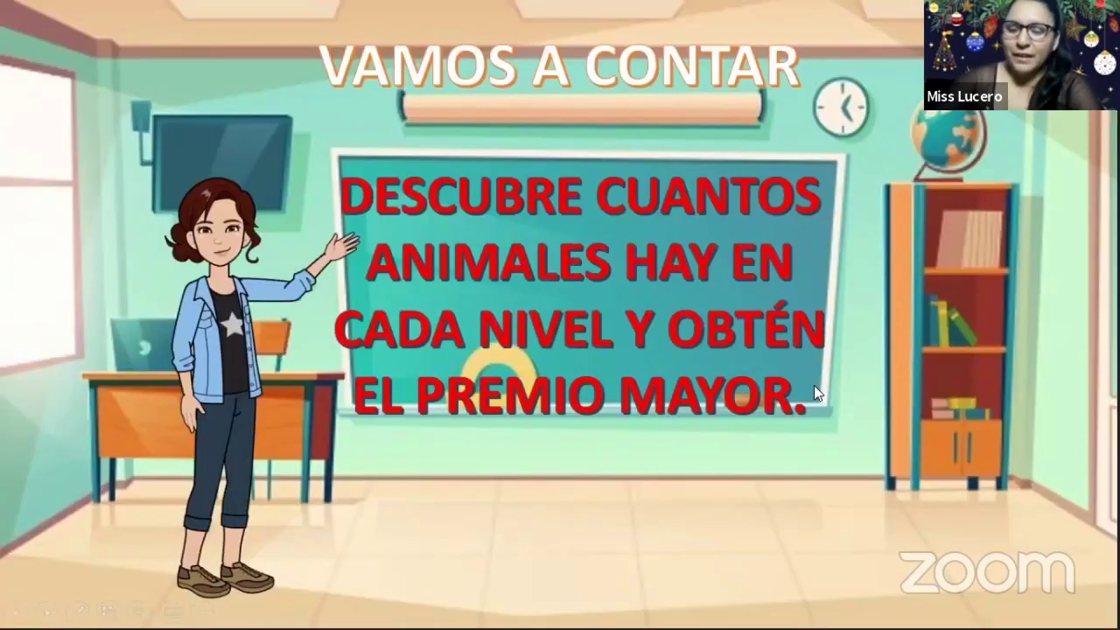
pyautogui.click(813, 385)
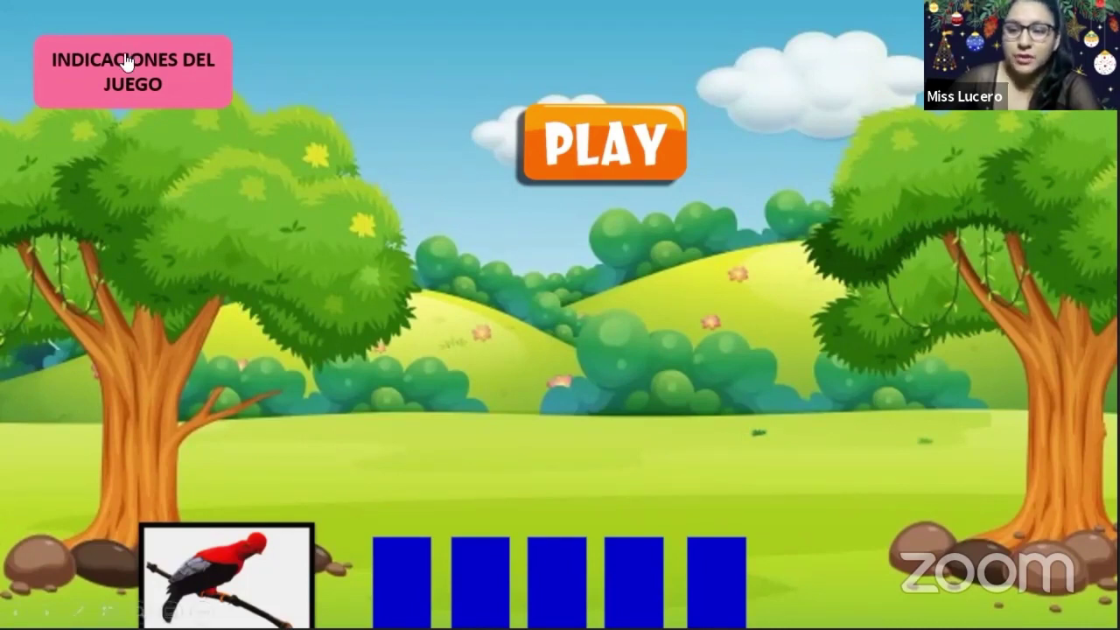
pyautogui.click(527, 441)
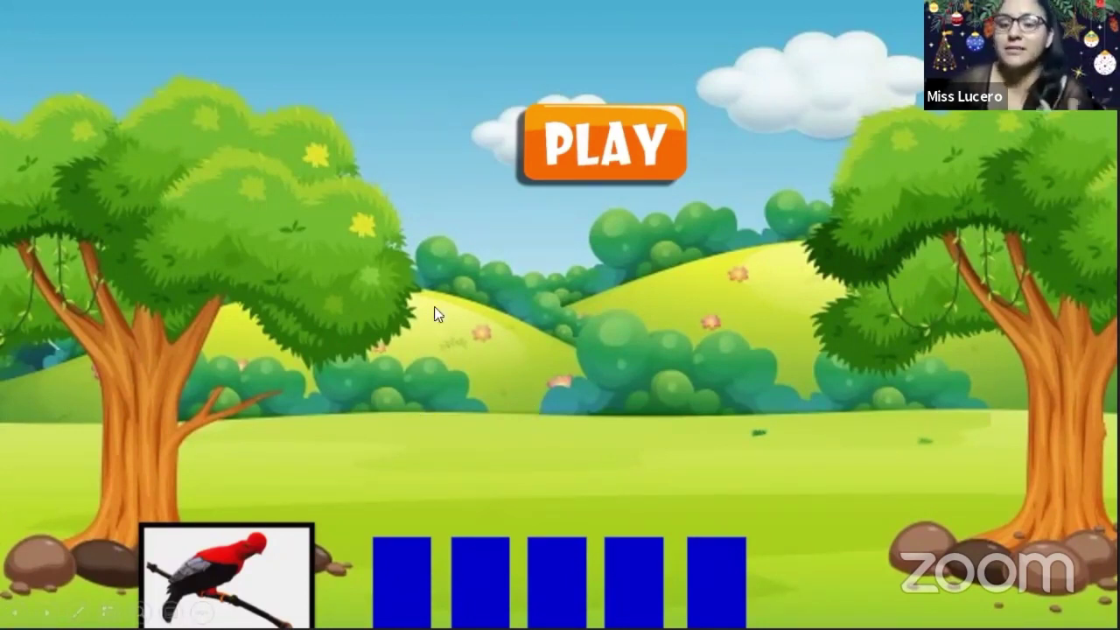
# Play the first counting level, counting the red bird and moving to the next level.
pyautogui.click(615, 168)
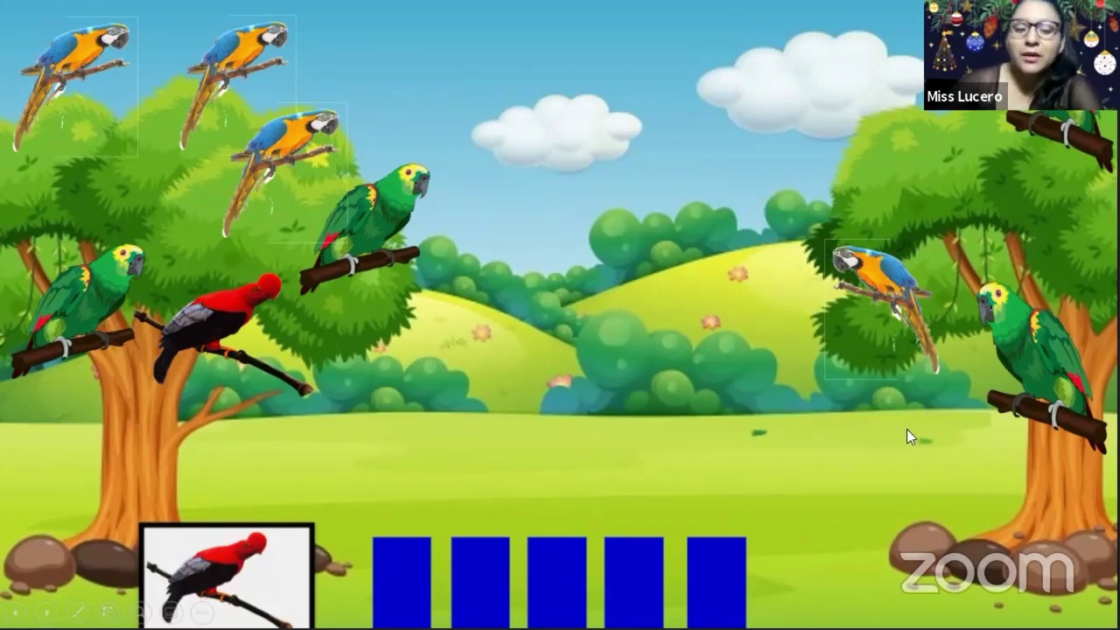
pyautogui.press('Right')
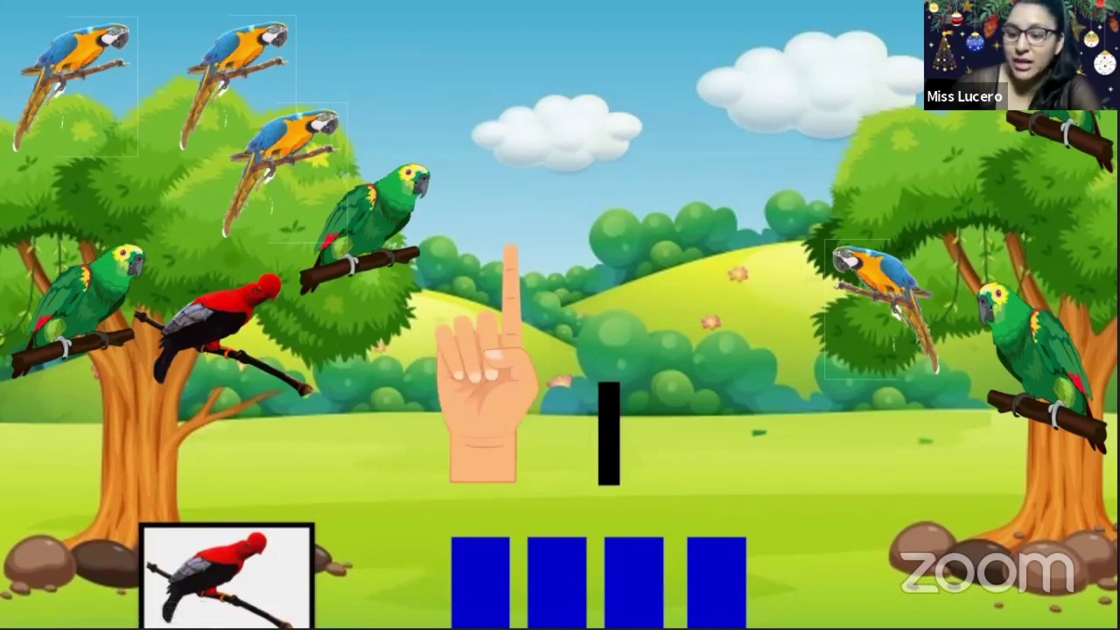
pyautogui.press('Right')
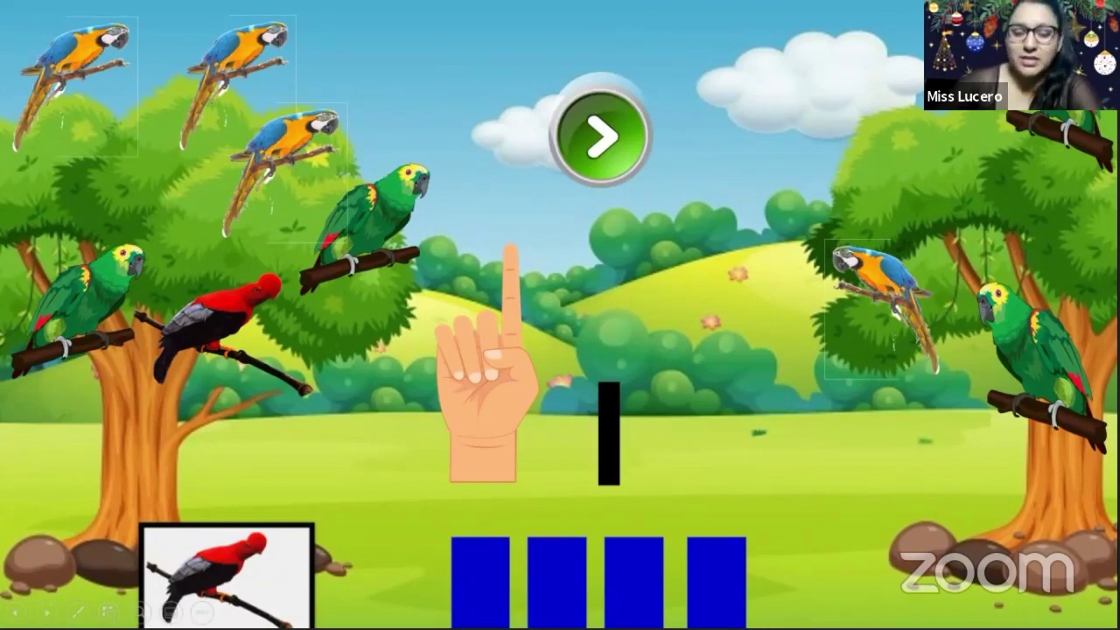
pyautogui.click(592, 132)
# Count the two red birds on the second level, then end the slide show.
pyautogui.click(610, 146)
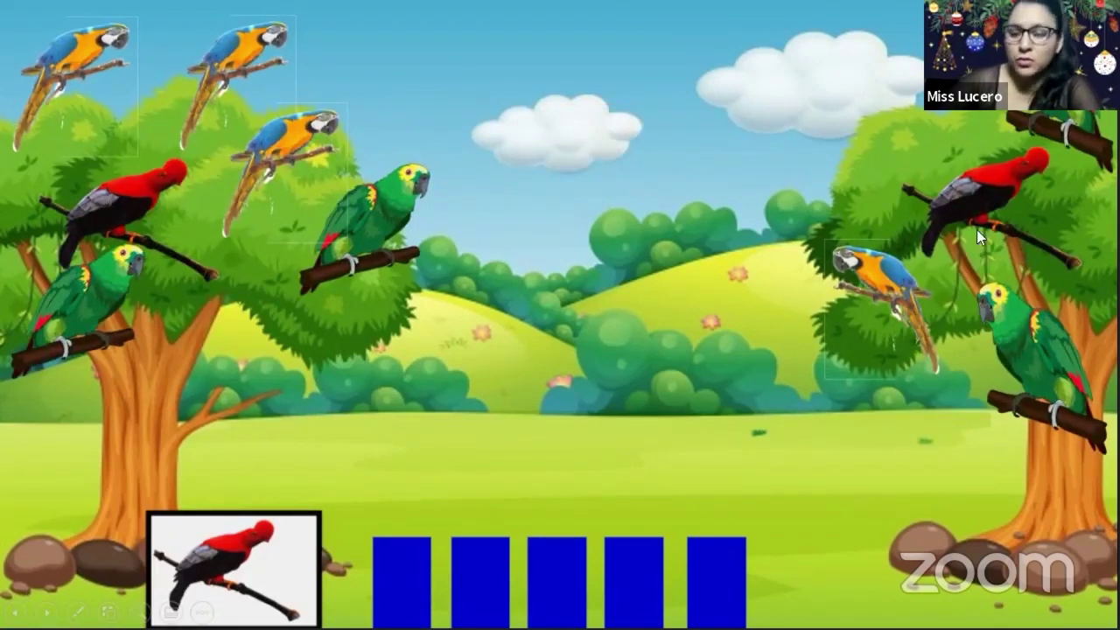
pyautogui.click(469, 518)
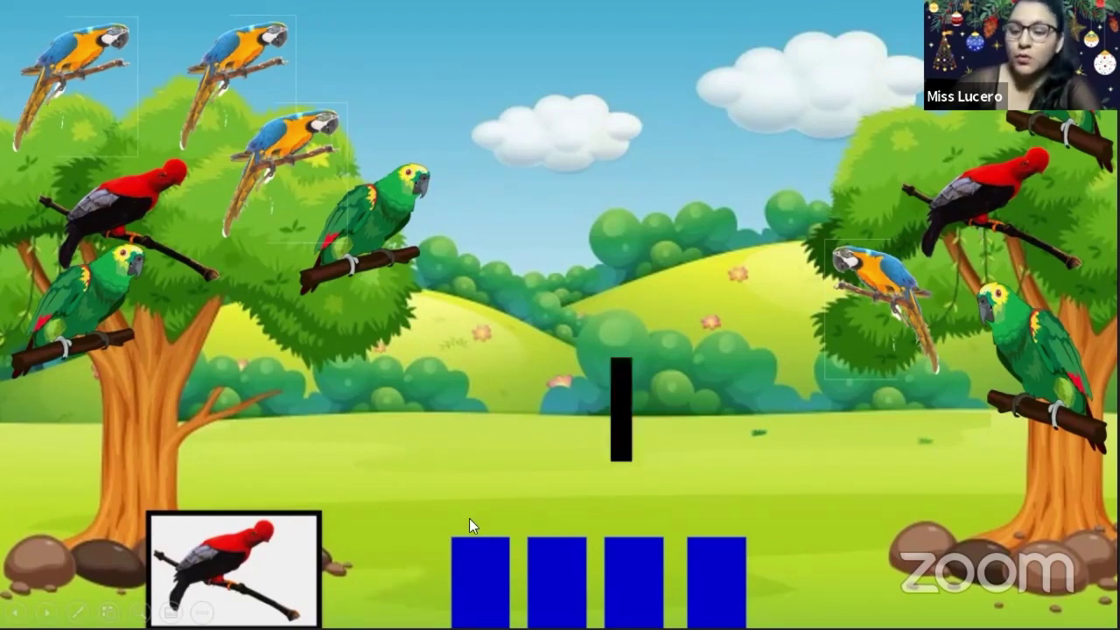
pyautogui.click(469, 518)
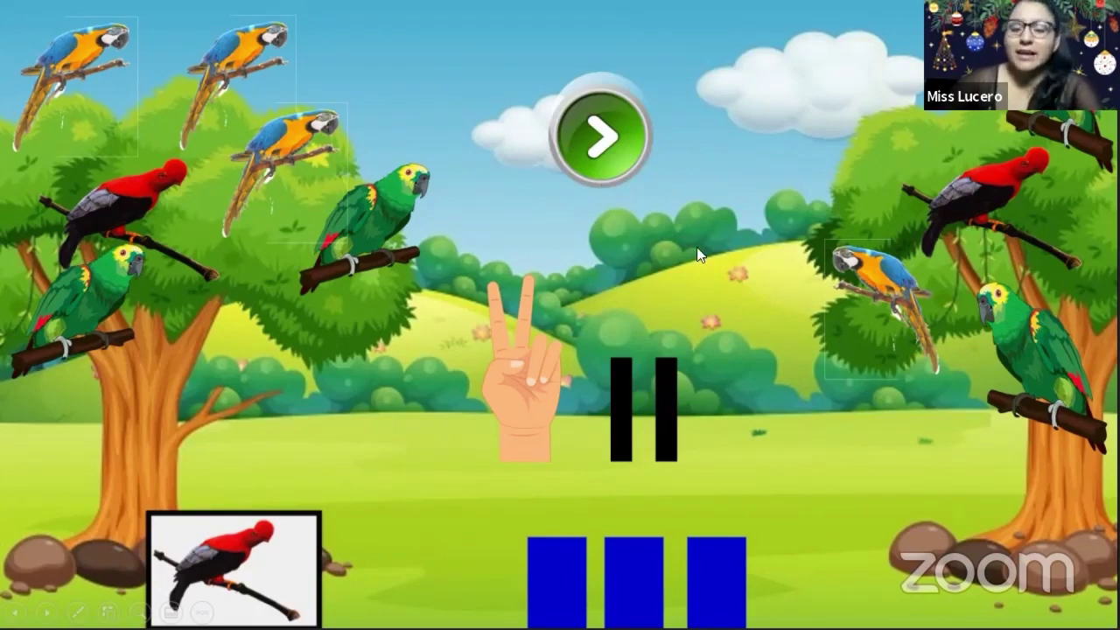
pyautogui.press('Escape')
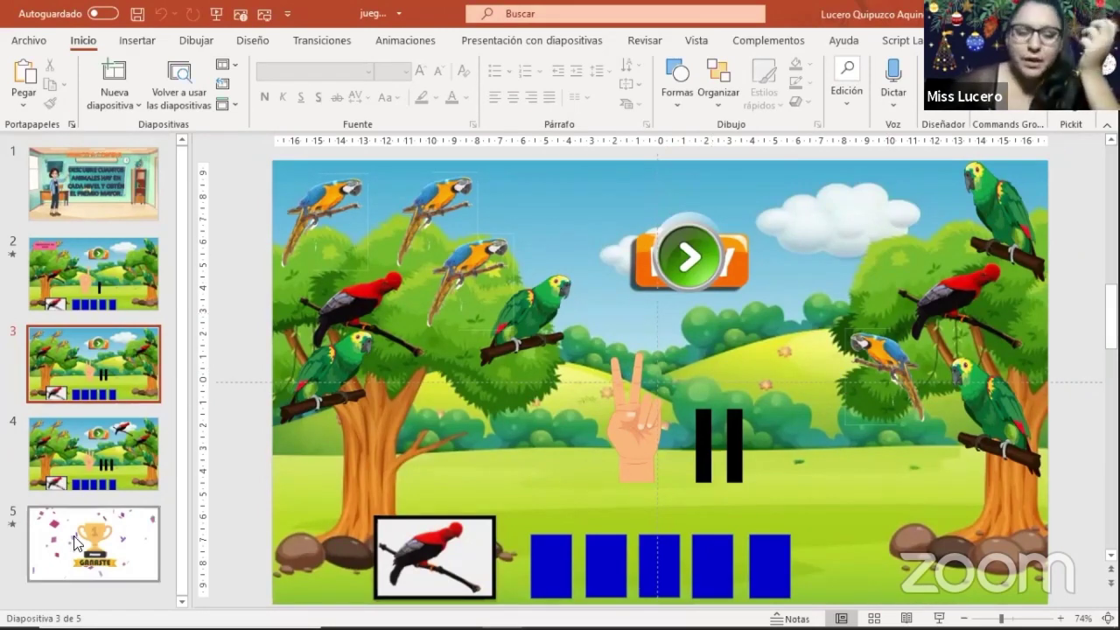
# Add a blank slide 6 after the GANASTE trophy slide, deleting its placeholders.
pyautogui.click(120, 567)
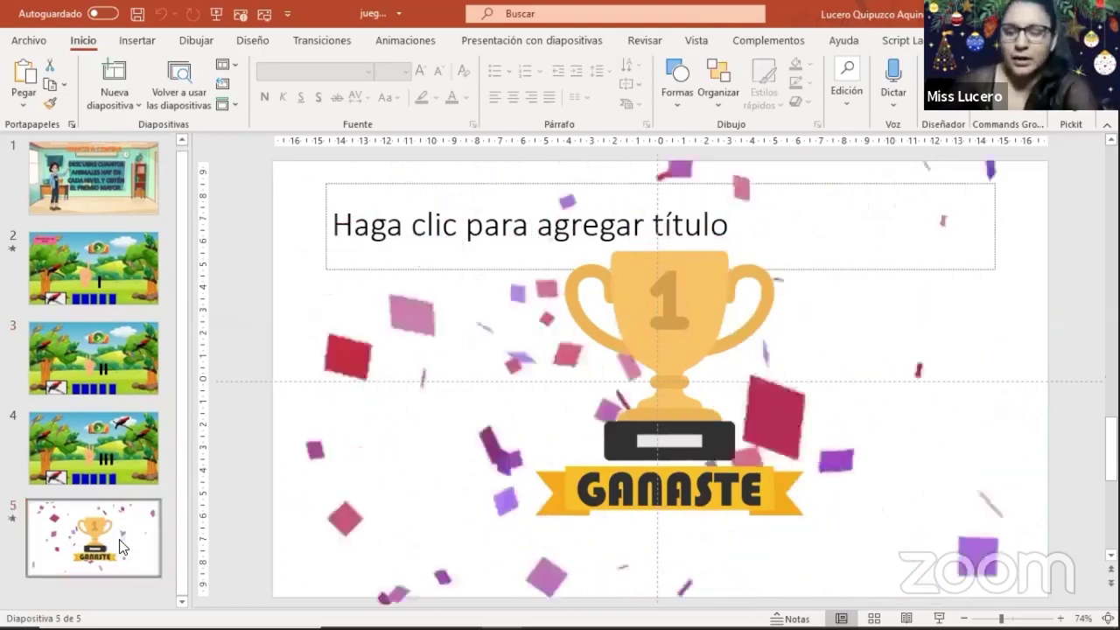
pyautogui.press('Return')
pyautogui.moveTo(316, 167); pyautogui.dragTo(1012, 587)
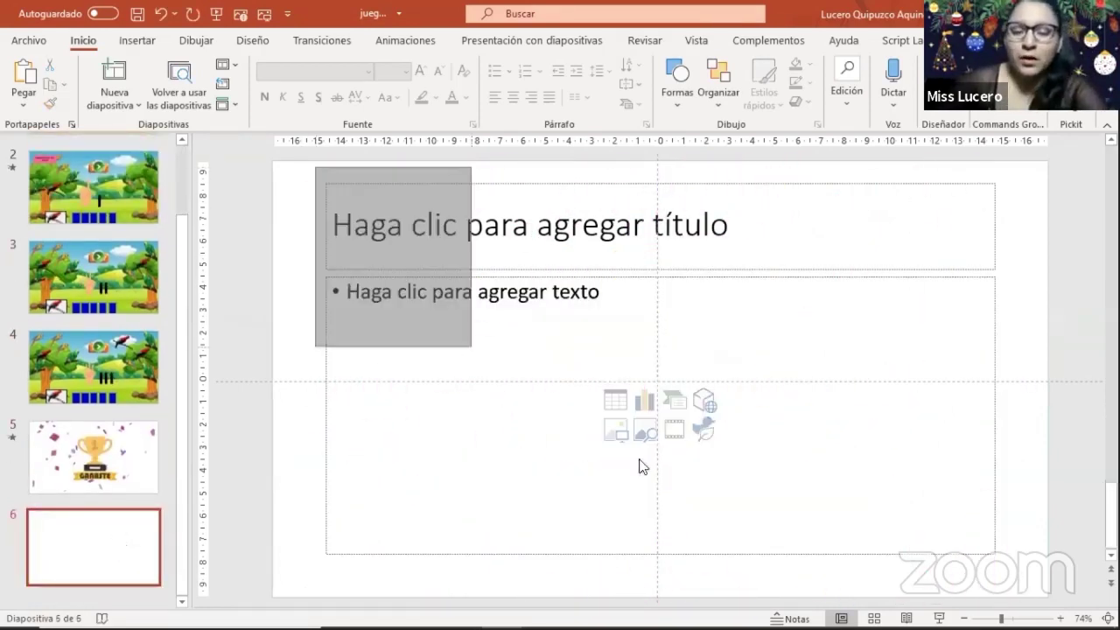
pyautogui.press('Delete')
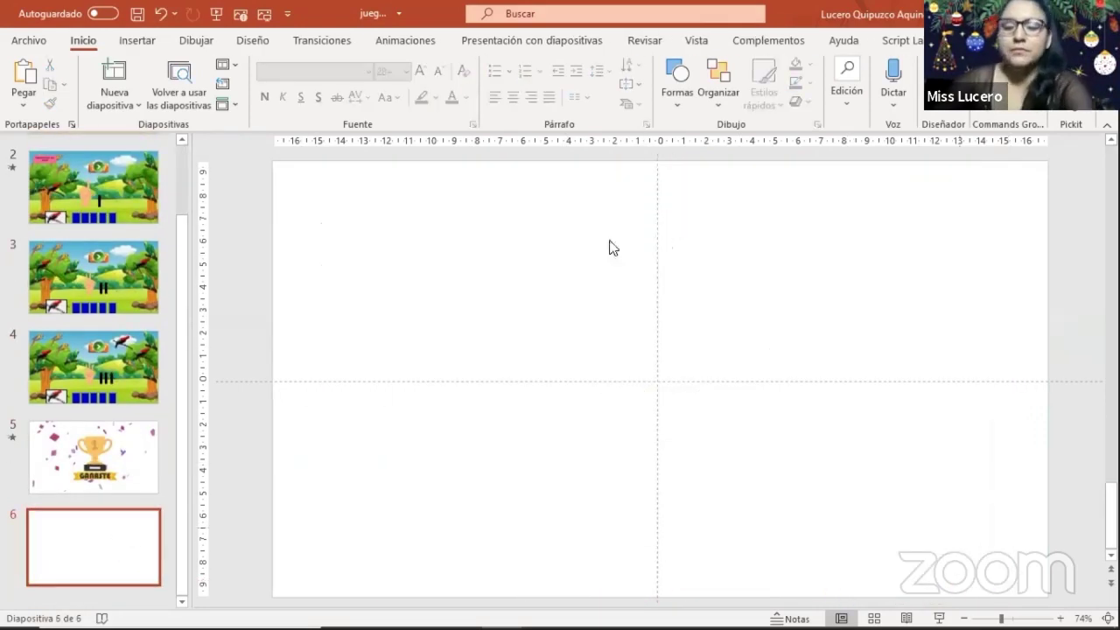
# Choose Insertar > Imágenes > Este dispositivo to browse for a picture.
pyautogui.click(137, 40)
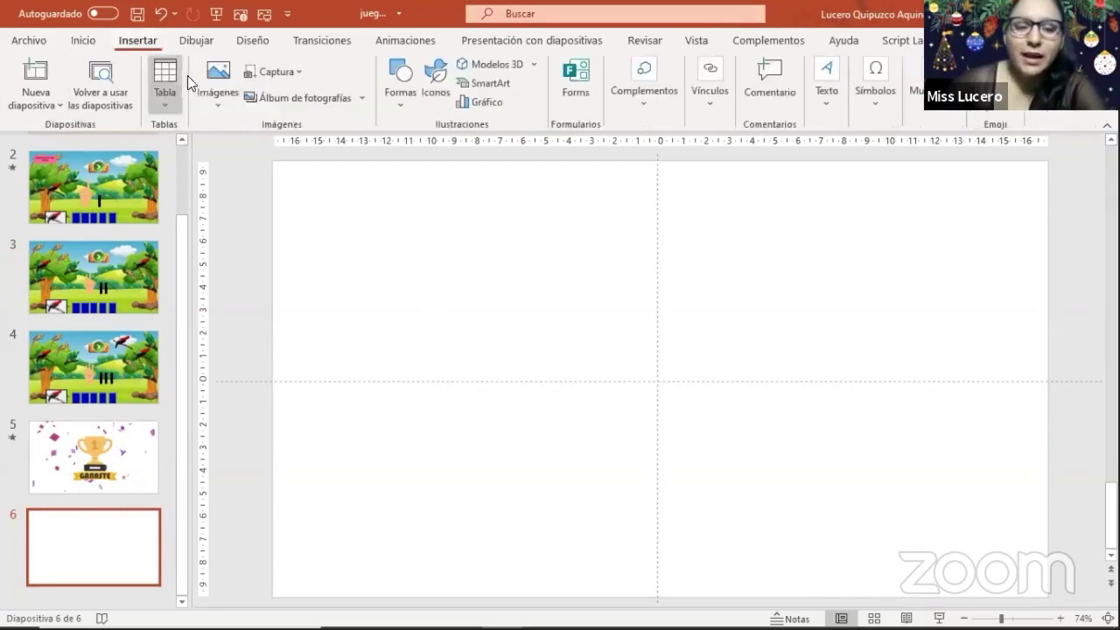
pyautogui.click(218, 80)
pyautogui.click(250, 154)
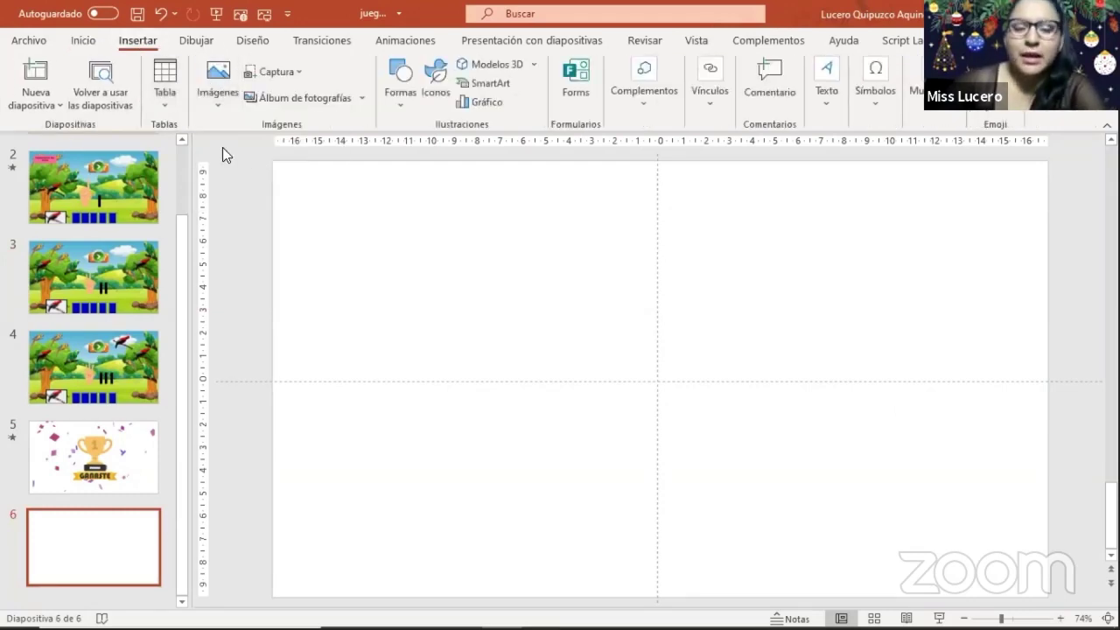
# Open the 'recursos de navidad para juego de memoria' folder under Documentos > JUEGO DE SUMAS.
pyautogui.scroll(3, 280, 236)
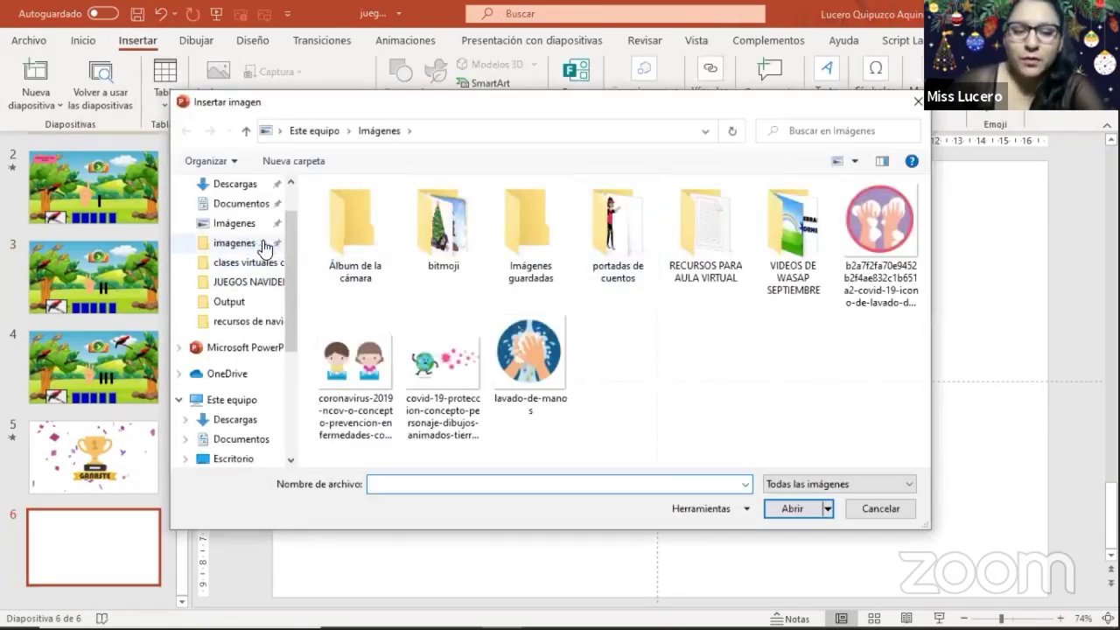
pyautogui.click(217, 258)
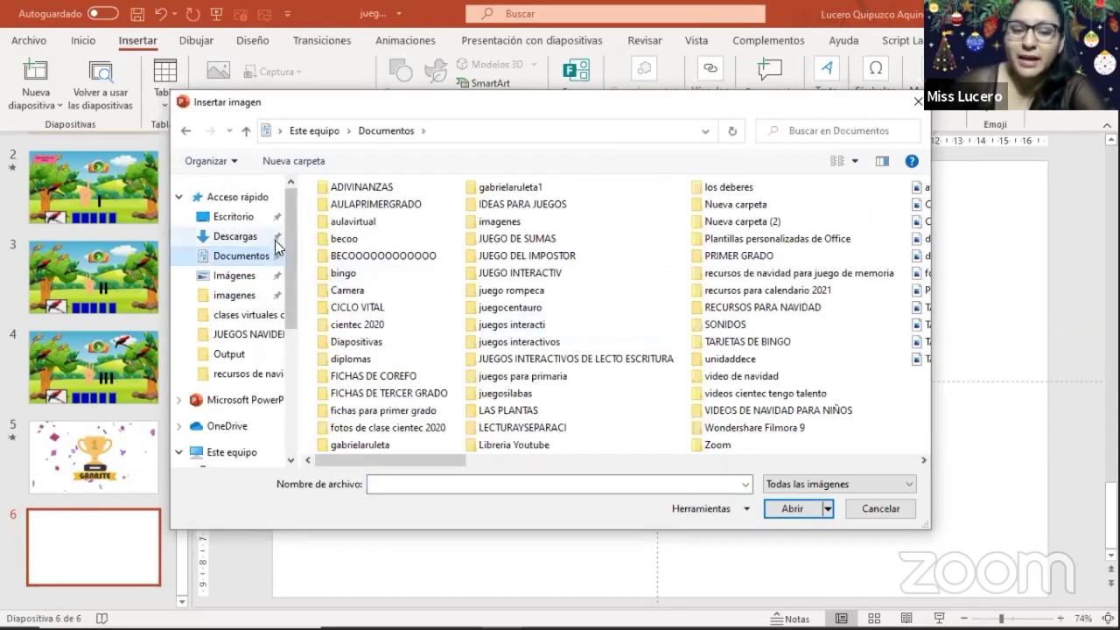
pyautogui.click(547, 241)
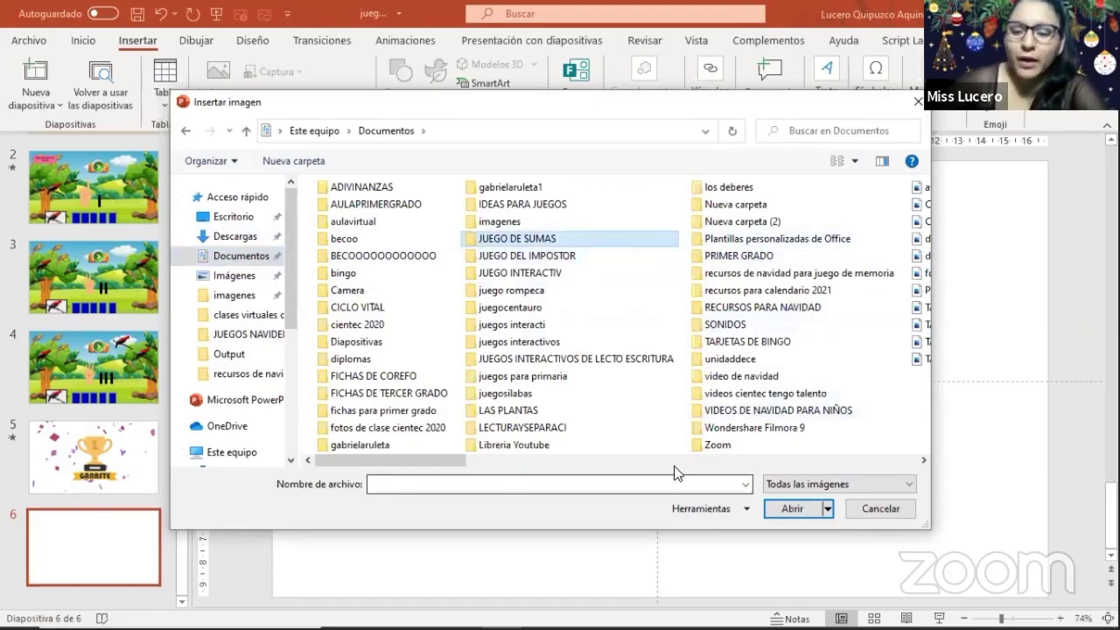
pyautogui.scroll(-3, 674, 463)
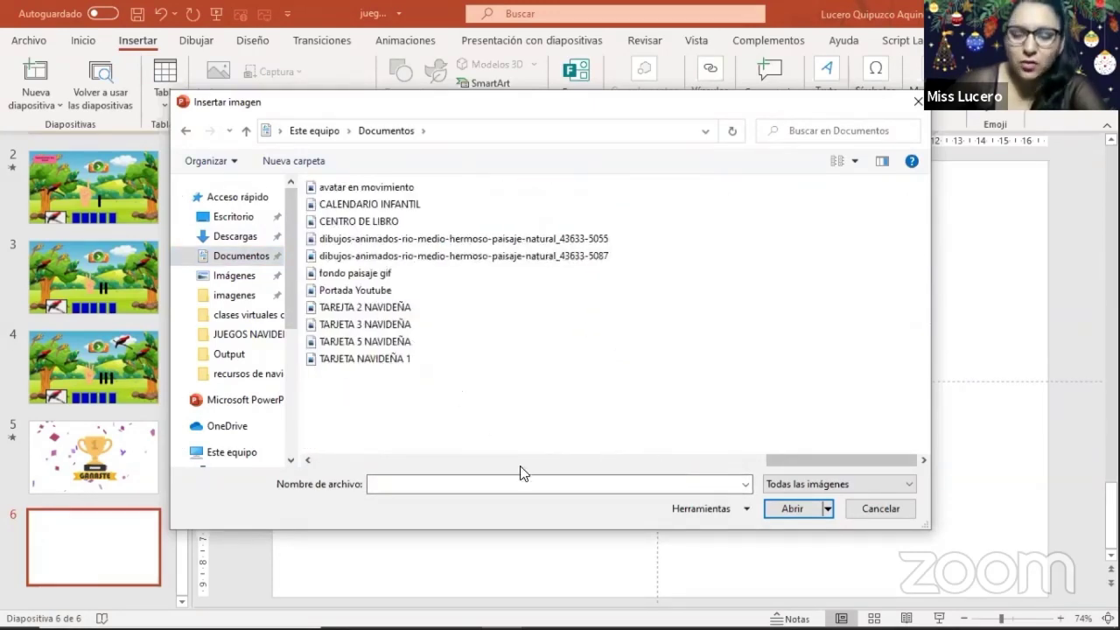
pyautogui.scroll(5, 523, 463)
pyautogui.click(747, 278)
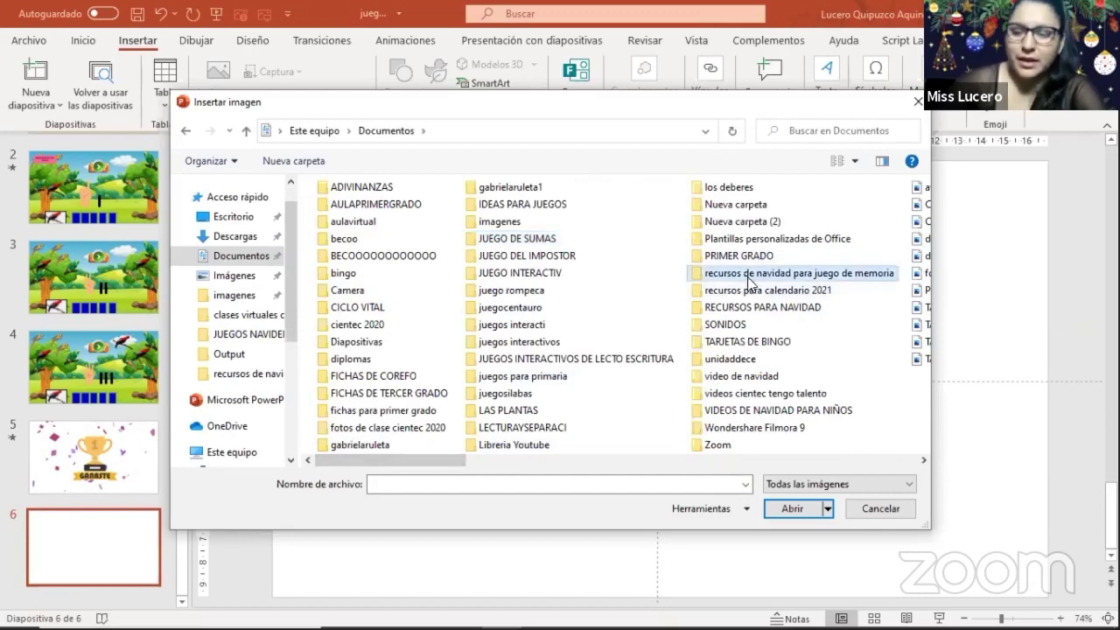
pyautogui.doubleClick(748, 278)
# Select the tree, Grinch, elf, two reindeer and Santa images and insert them.
pyautogui.click(383, 229)
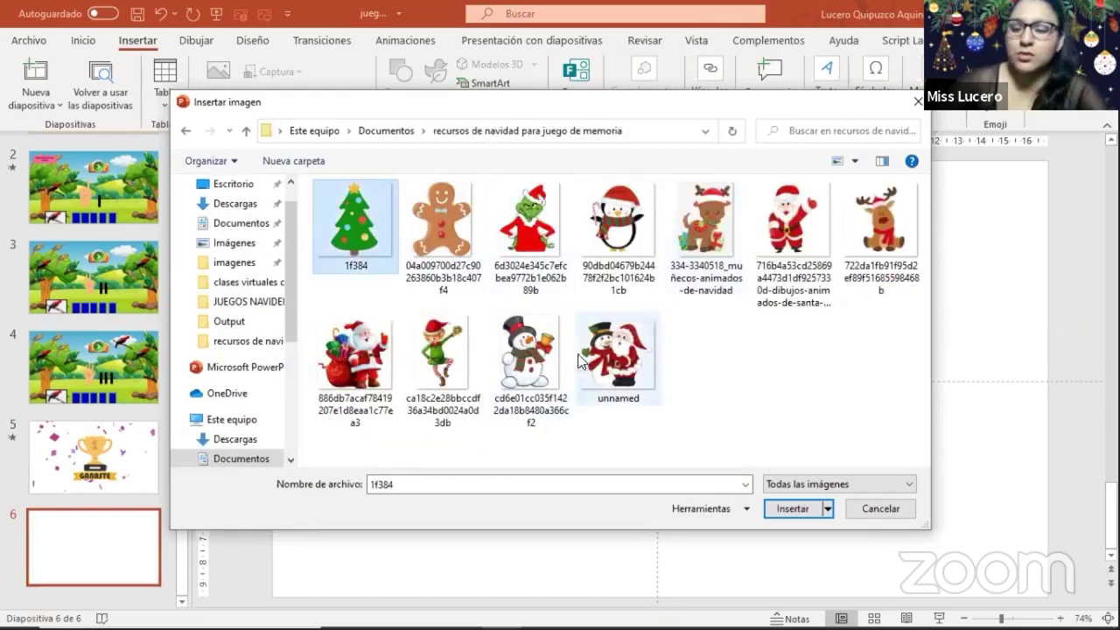
pyautogui.keyDown('ctrl'); pyautogui.click(530, 226); pyautogui.keyUp('ctrl')
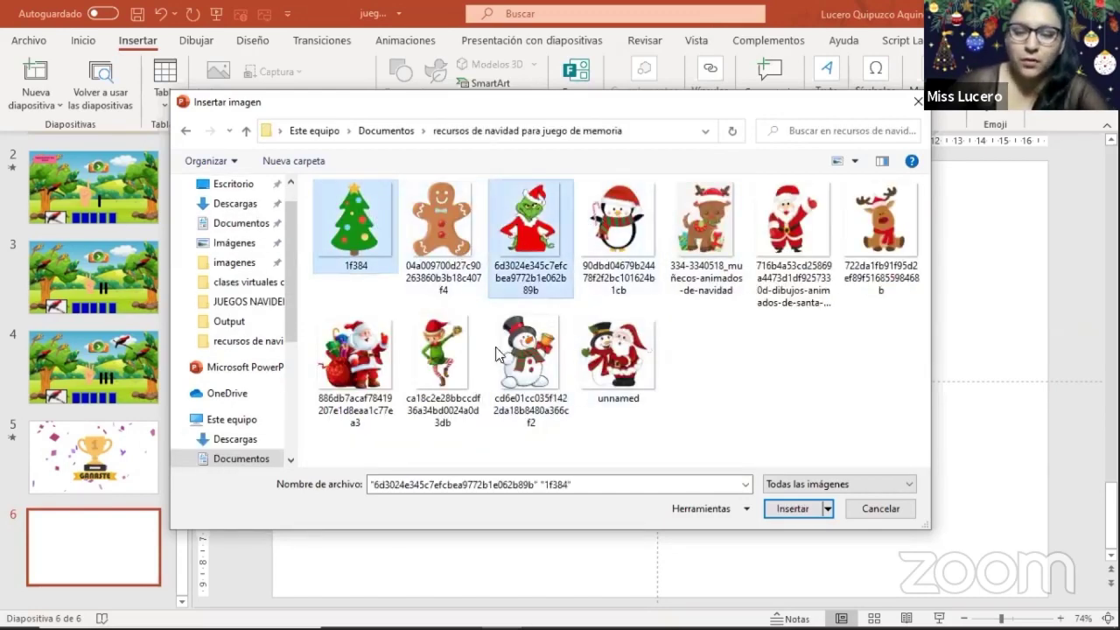
pyautogui.keyDown('ctrl'); pyautogui.click(435, 353); pyautogui.keyUp('ctrl')
pyautogui.keyDown('ctrl'); pyautogui.click(696, 246); pyautogui.keyUp('ctrl')
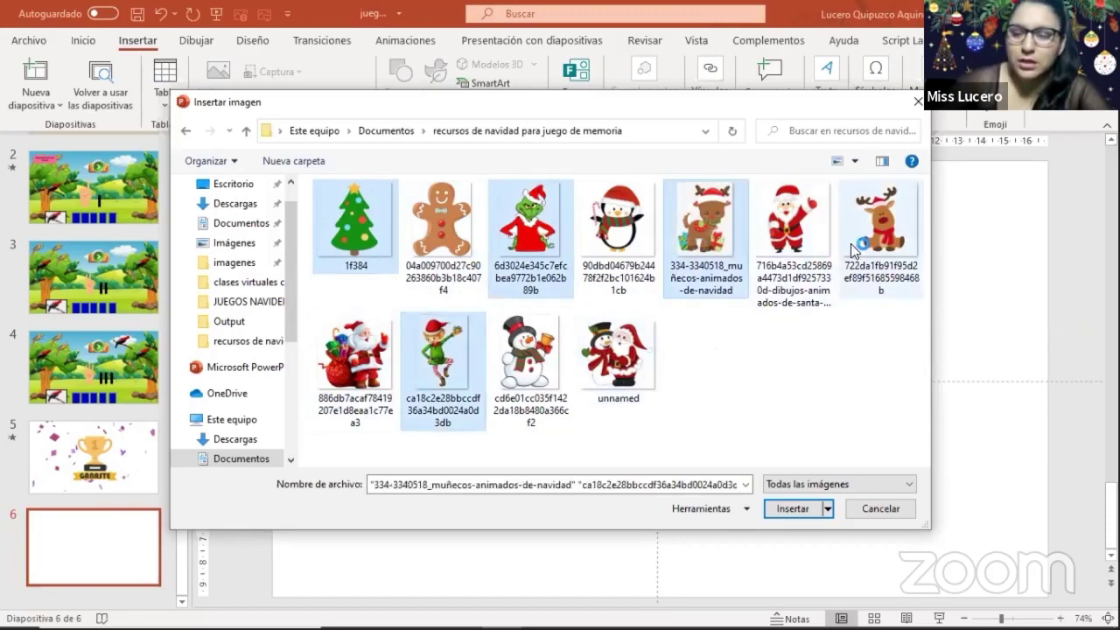
pyautogui.keyDown('ctrl'); pyautogui.click(853, 251); pyautogui.keyUp('ctrl')
pyautogui.keyDown('ctrl'); pyautogui.click(791, 236); pyautogui.keyUp('ctrl')
pyautogui.click(788, 508)
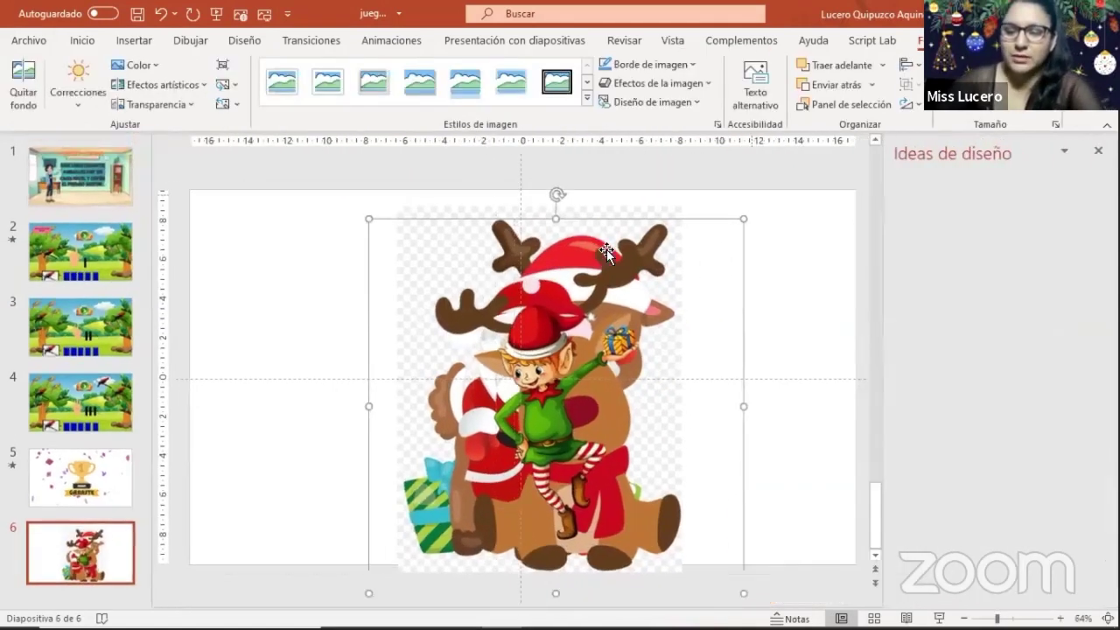
# Move the second reindeer and elf aside, and shrink the reindeer and Santa pictures.
pyautogui.moveTo(647, 214); pyautogui.dragTo(793, 230)
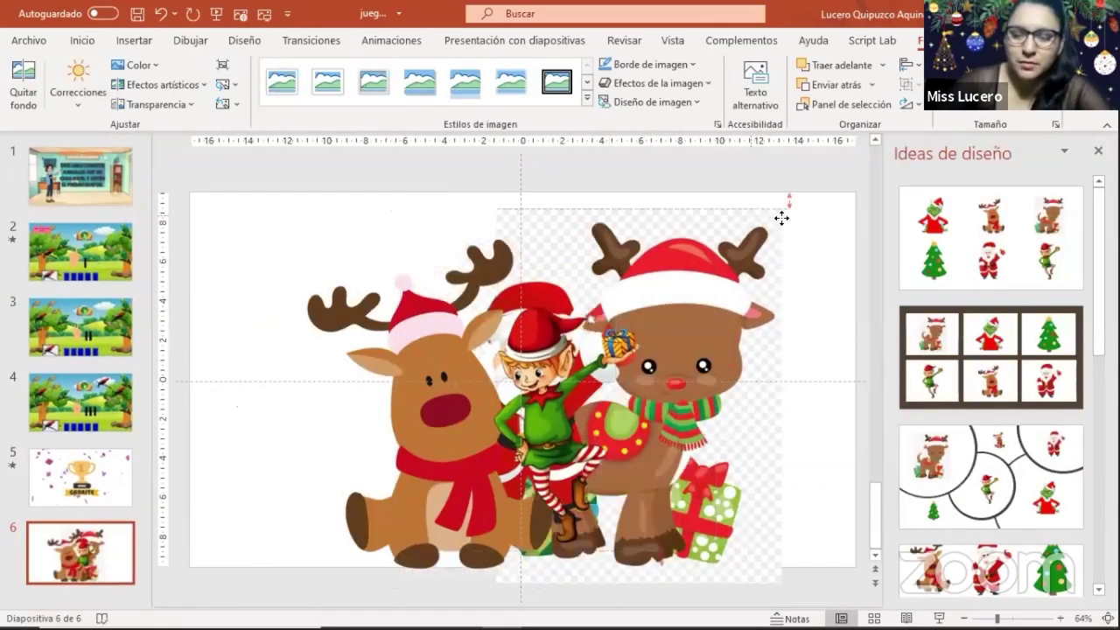
pyautogui.moveTo(551, 412); pyautogui.dragTo(734, 420)
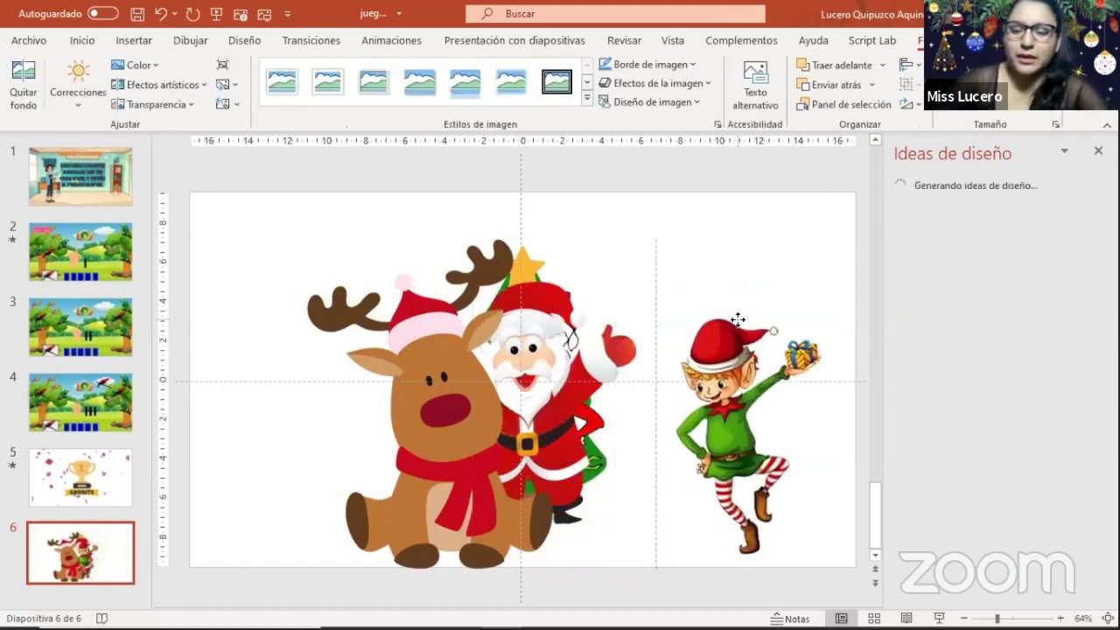
pyautogui.moveTo(398, 416)
pyautogui.mouseDown()
pyautogui.moveTo(354, 416)
pyautogui.moveTo(297, 381)
pyautogui.mouseUp()
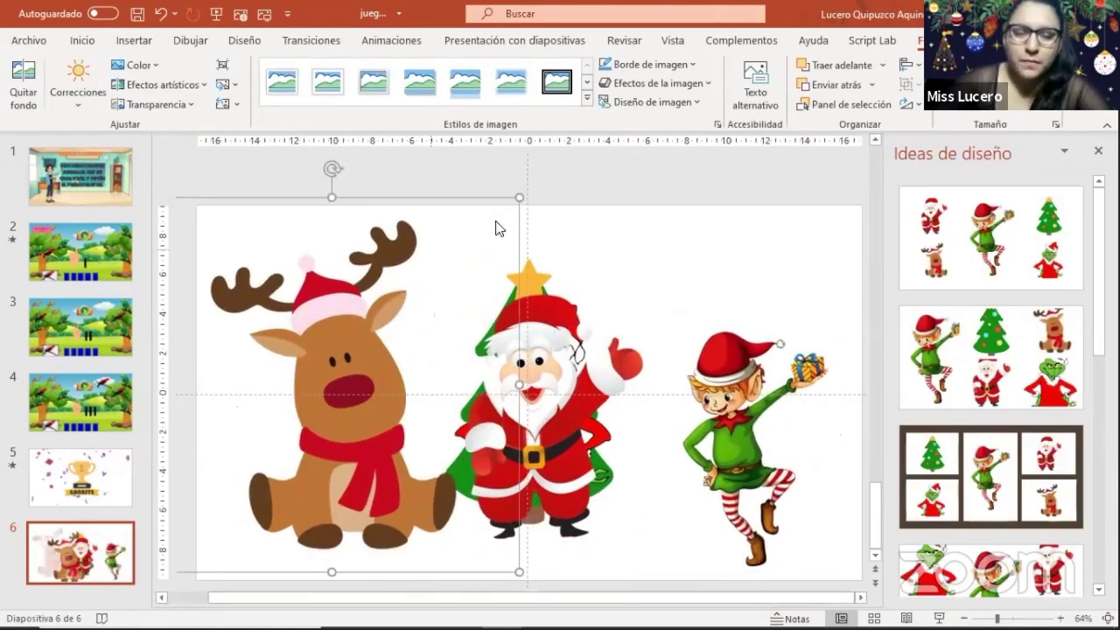
pyautogui.moveTo(513, 202); pyautogui.dragTo(328, 350)
pyautogui.click(638, 295)
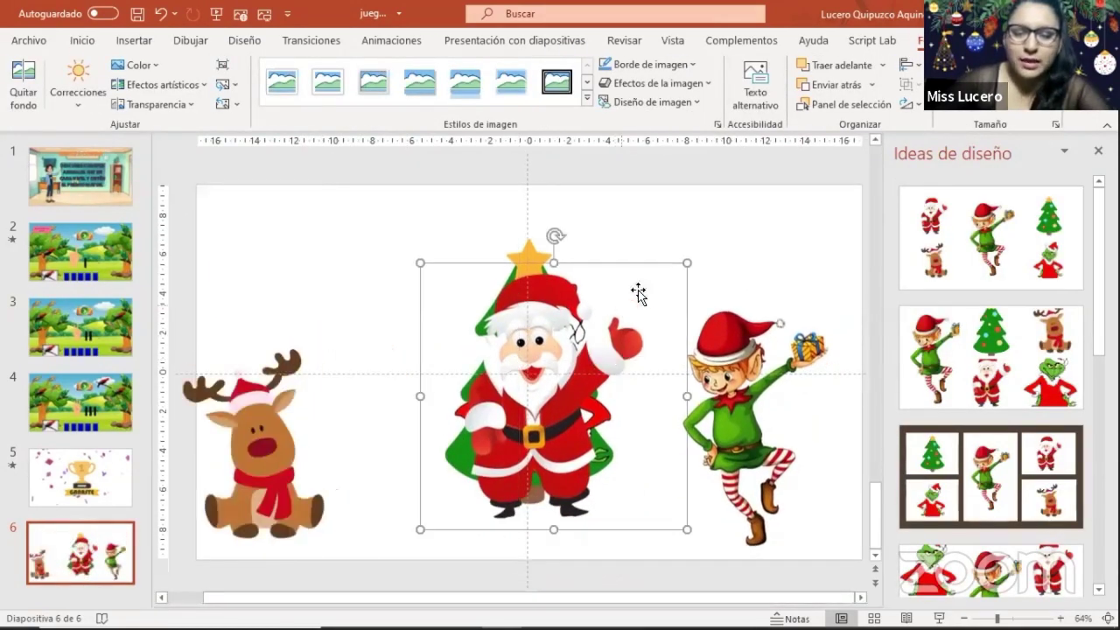
pyautogui.moveTo(689, 261); pyautogui.dragTo(623, 325)
# Move Santa left, free the Grinch, raise the tree to top centre, and nudge the elf right.
pyautogui.moveTo(425, 430); pyautogui.dragTo(344, 443)
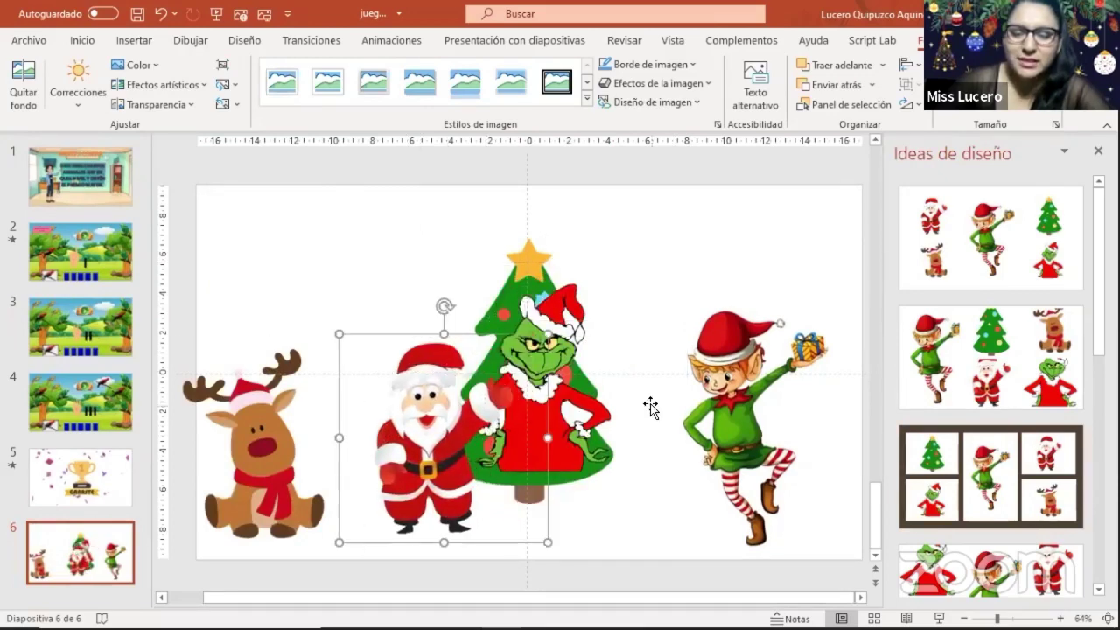
pyautogui.moveTo(567, 334); pyautogui.dragTo(652, 398)
pyautogui.moveTo(534, 262); pyautogui.dragTo(521, 218)
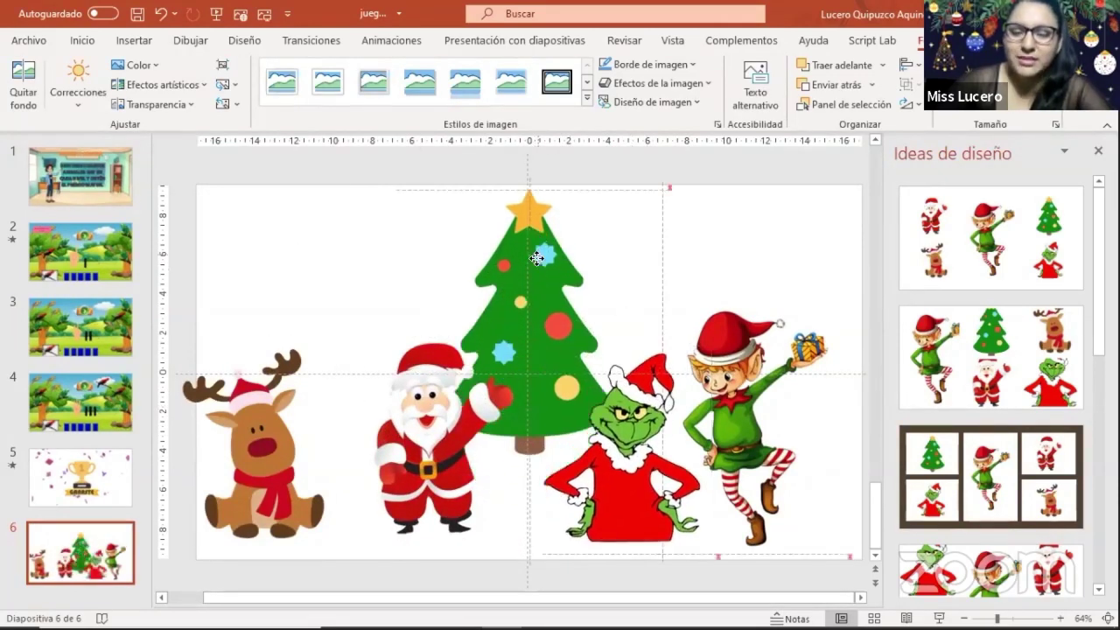
pyautogui.moveTo(720, 417); pyautogui.dragTo(755, 400)
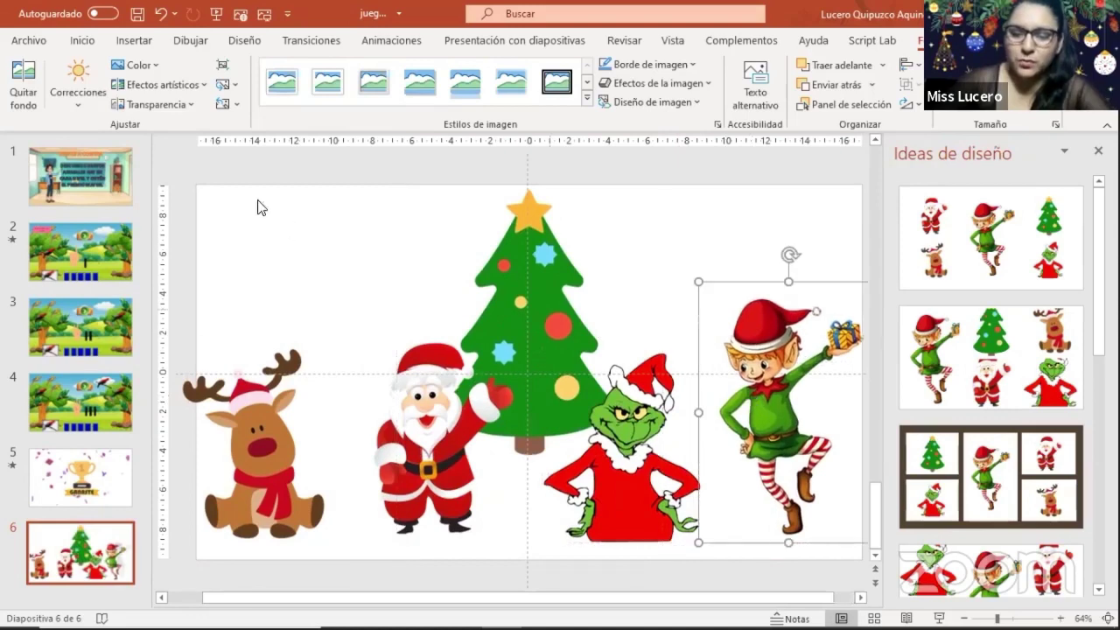
pyautogui.click(138, 41)
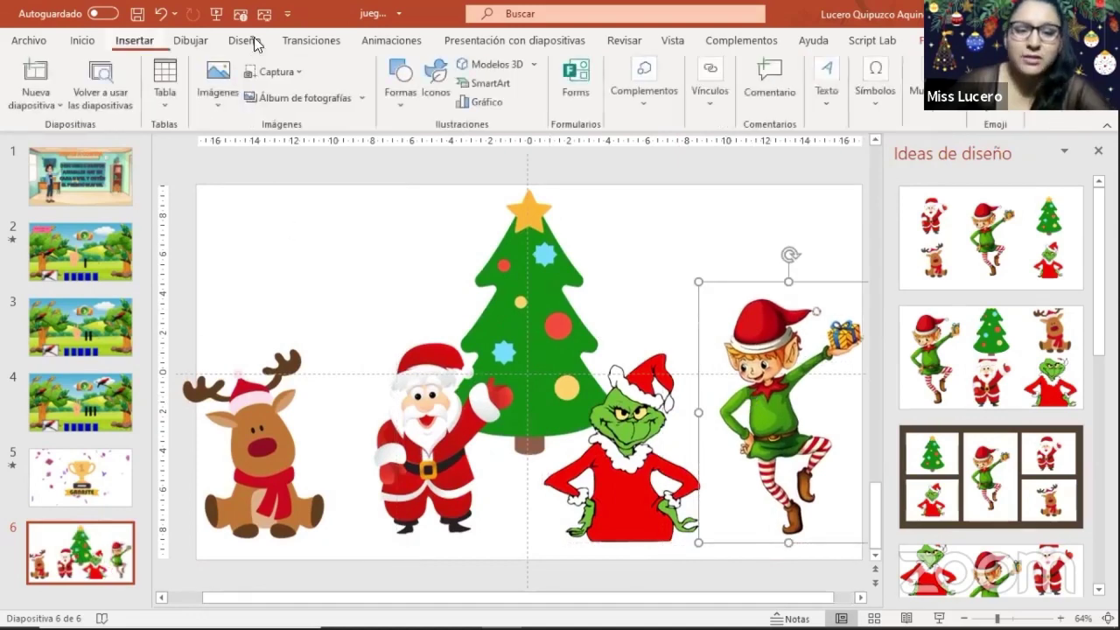
# Insert a WordArt text box in a chosen gallery style onto slide 6.
pyautogui.click(824, 98)
pyautogui.click(912, 164)
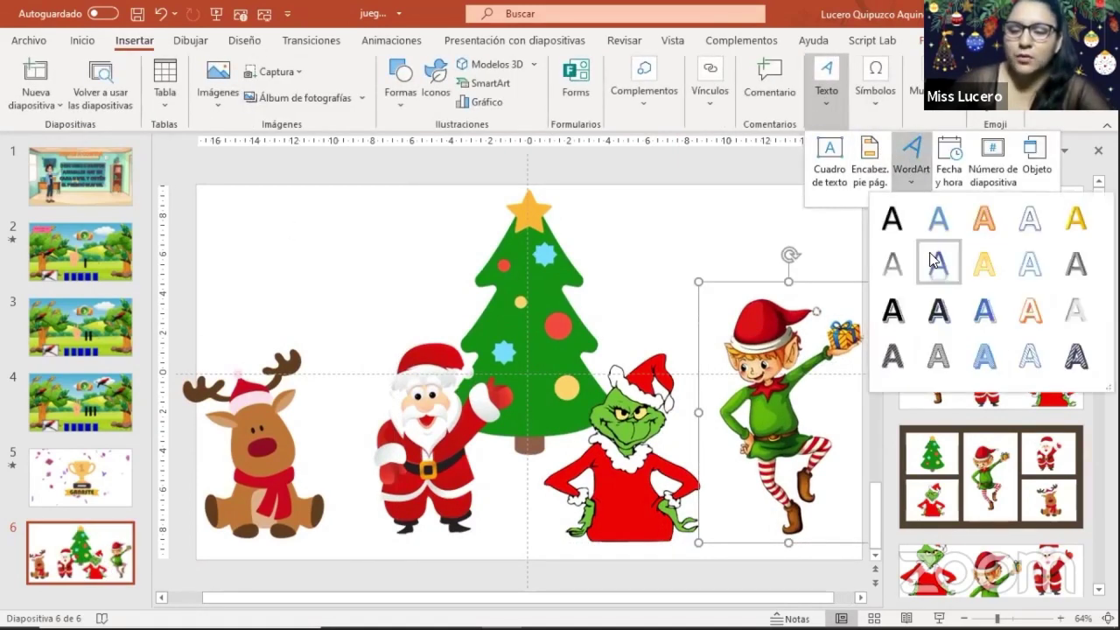
pyautogui.click(877, 315)
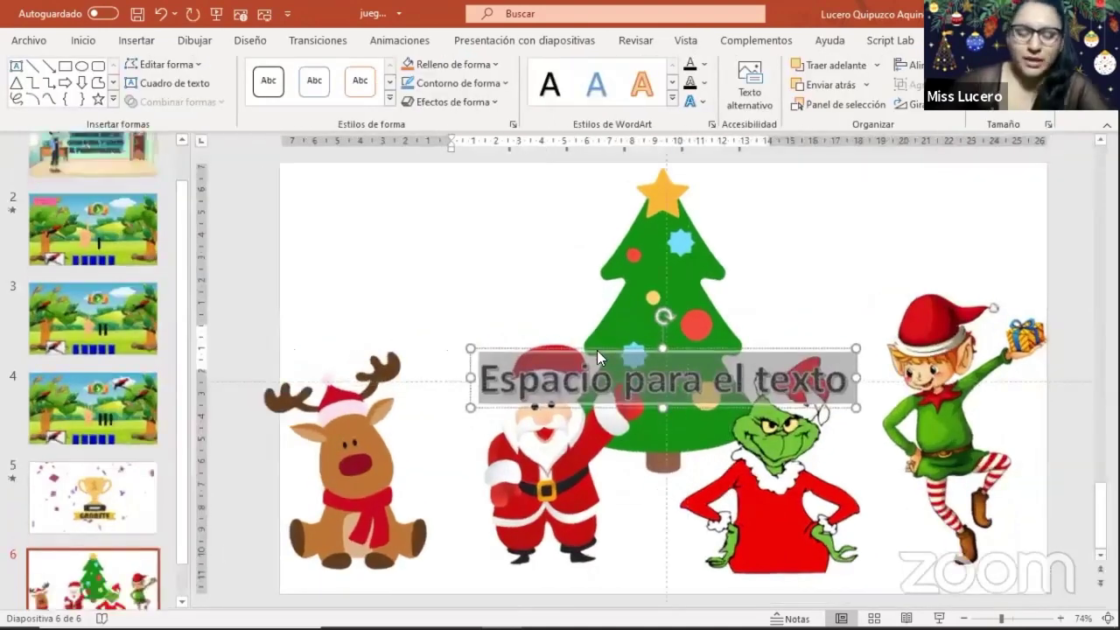
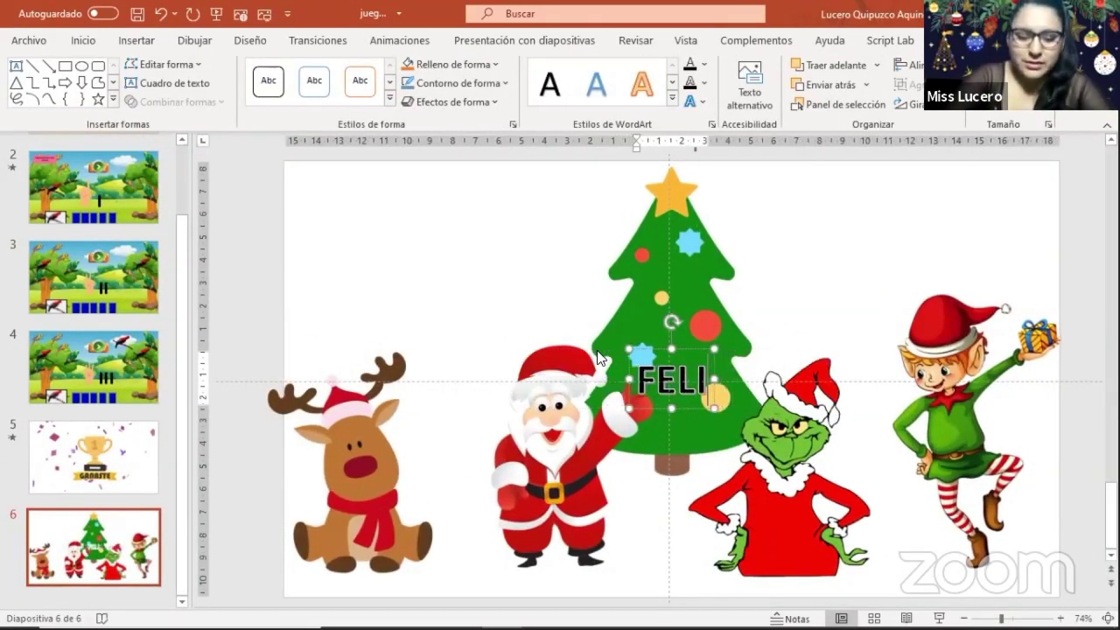
# Finish the FELIZ NAVIDAD title at top left and duplicate it as a '2020' title at top right.
pyautogui.write('Z NAVIDAD')
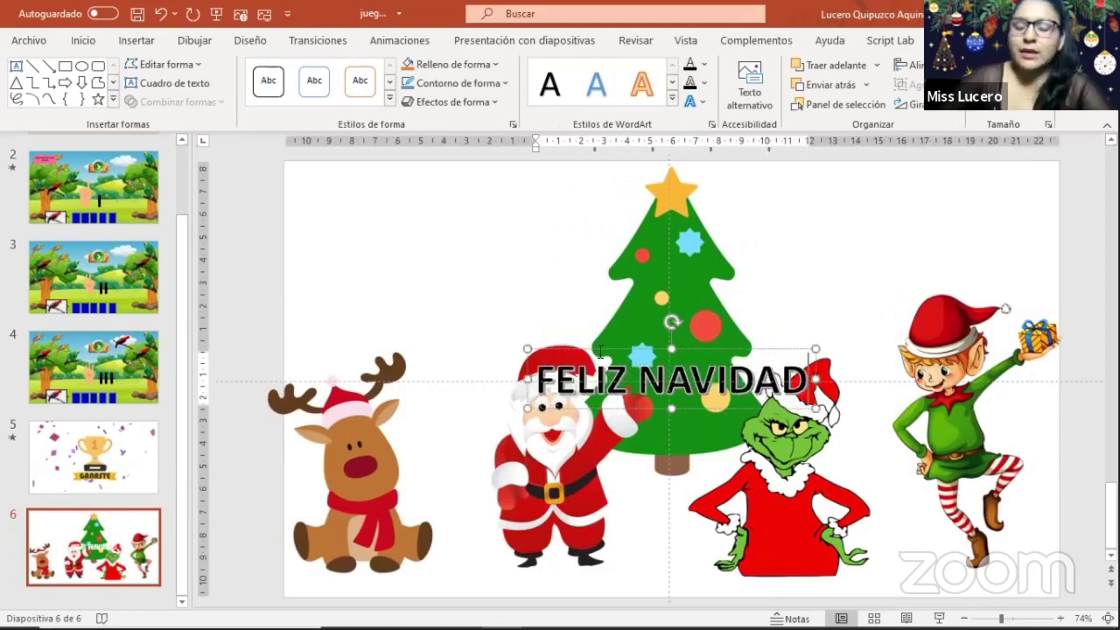
pyautogui.moveTo(714, 349); pyautogui.dragTo(496, 192)
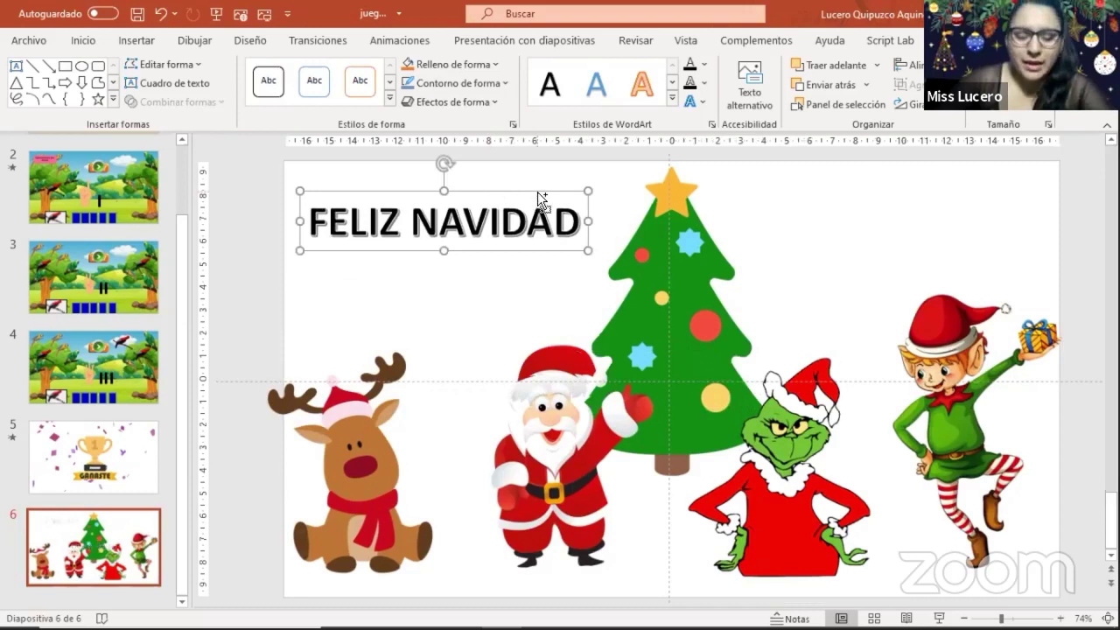
pyautogui.hotkey('ctrl', 'c')
pyautogui.hotkey('ctrl', 'v')
pyautogui.moveTo(537, 200); pyautogui.dragTo(895, 208)
pyautogui.moveTo(986, 230); pyautogui.dragTo(708, 232)
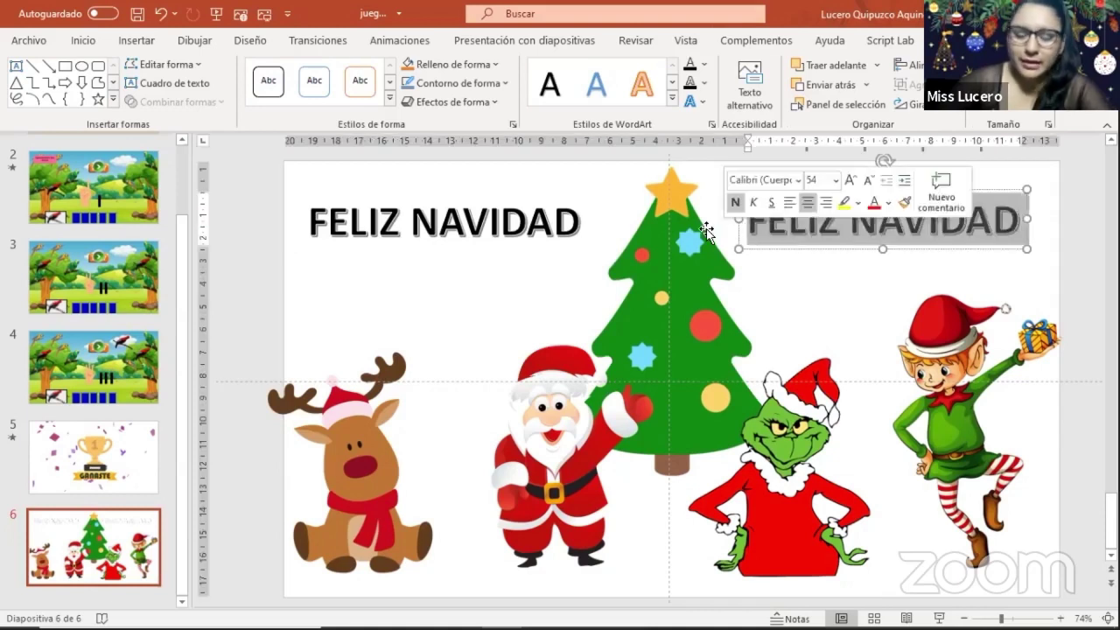
pyautogui.write('2020')
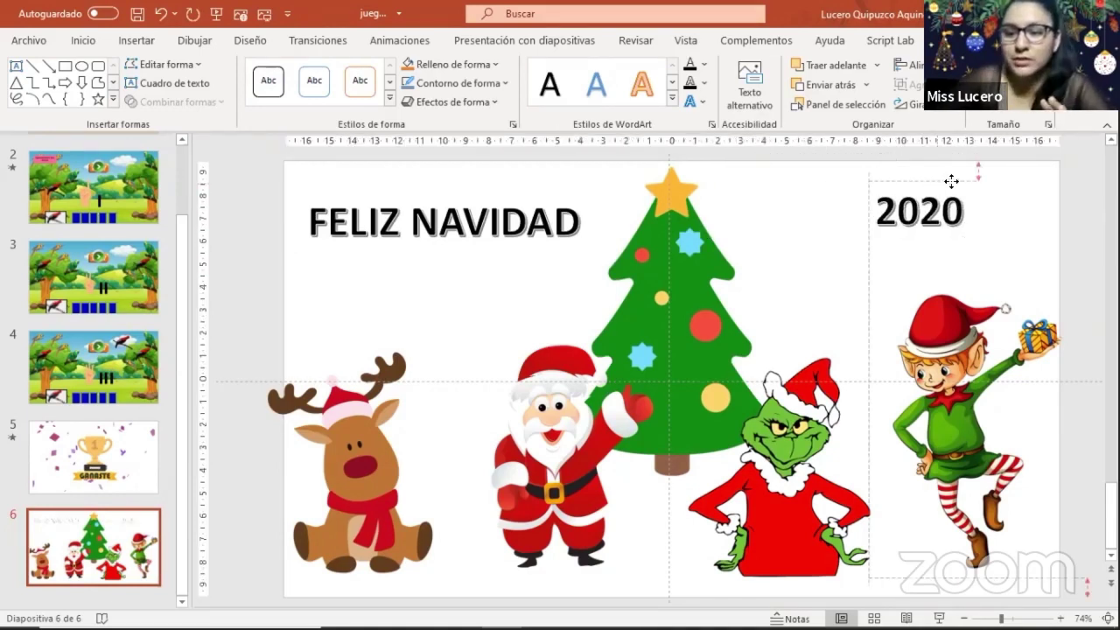
pyautogui.moveTo(899, 191); pyautogui.dragTo(958, 182)
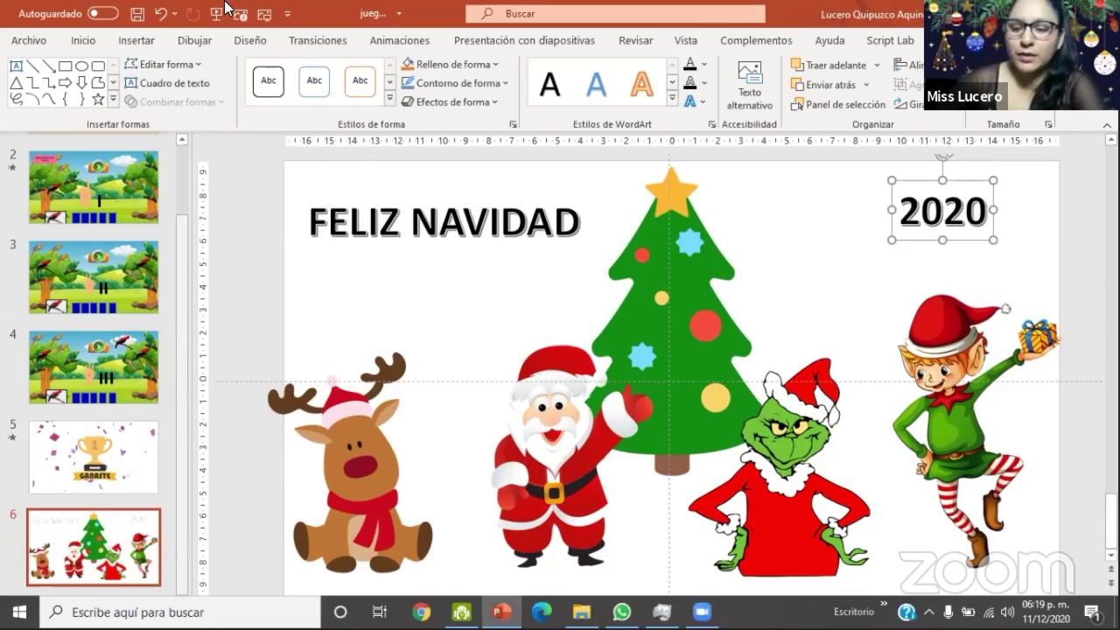
# Open Dar formato al fondo from the Diseño tab and choose picture or texture fill.
pyautogui.click(779, 200)
pyautogui.click(880, 263)
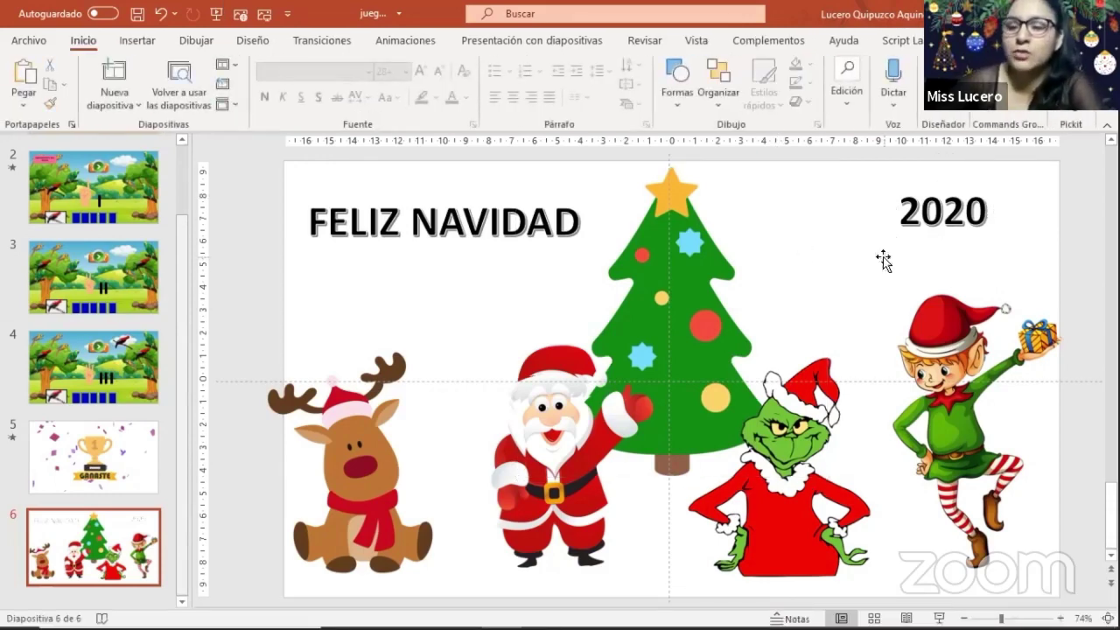
pyautogui.click(407, 40)
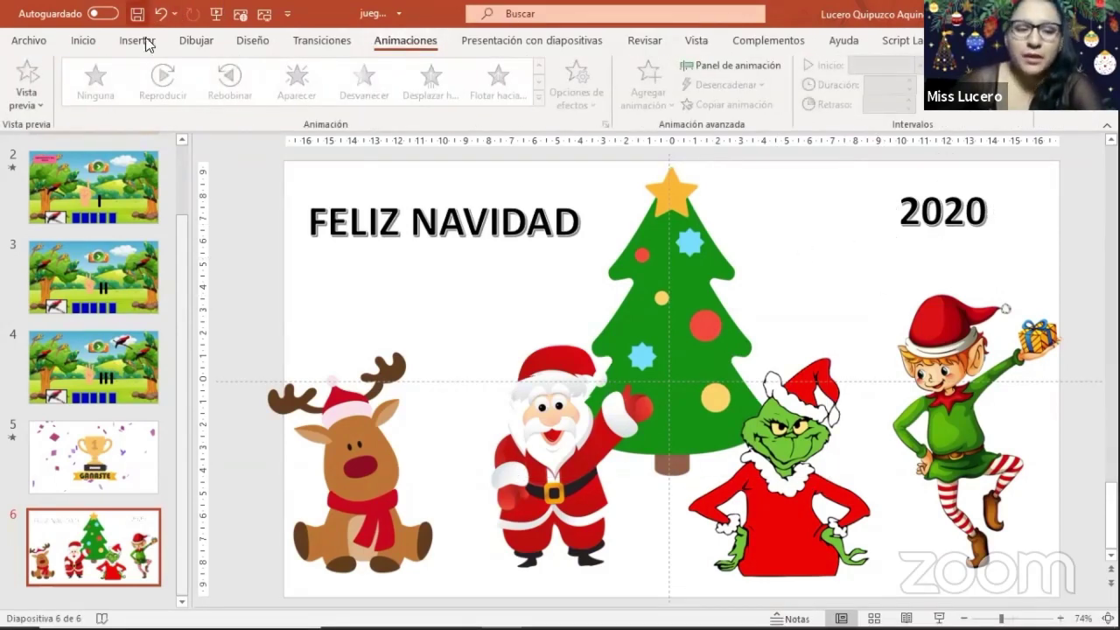
pyautogui.click(253, 42)
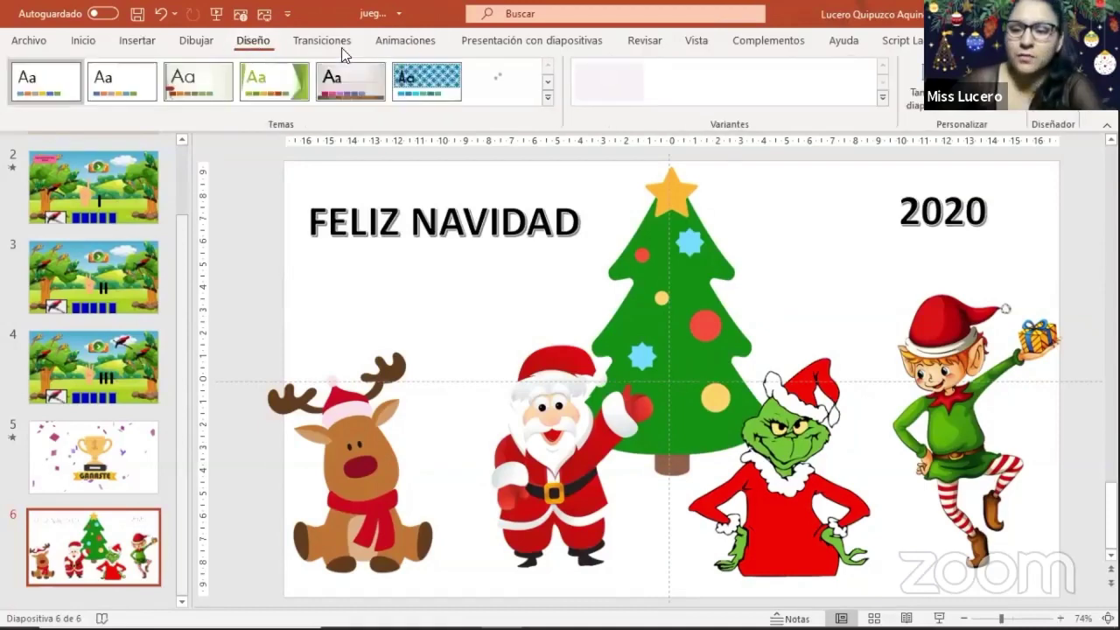
pyautogui.click(962, 83)
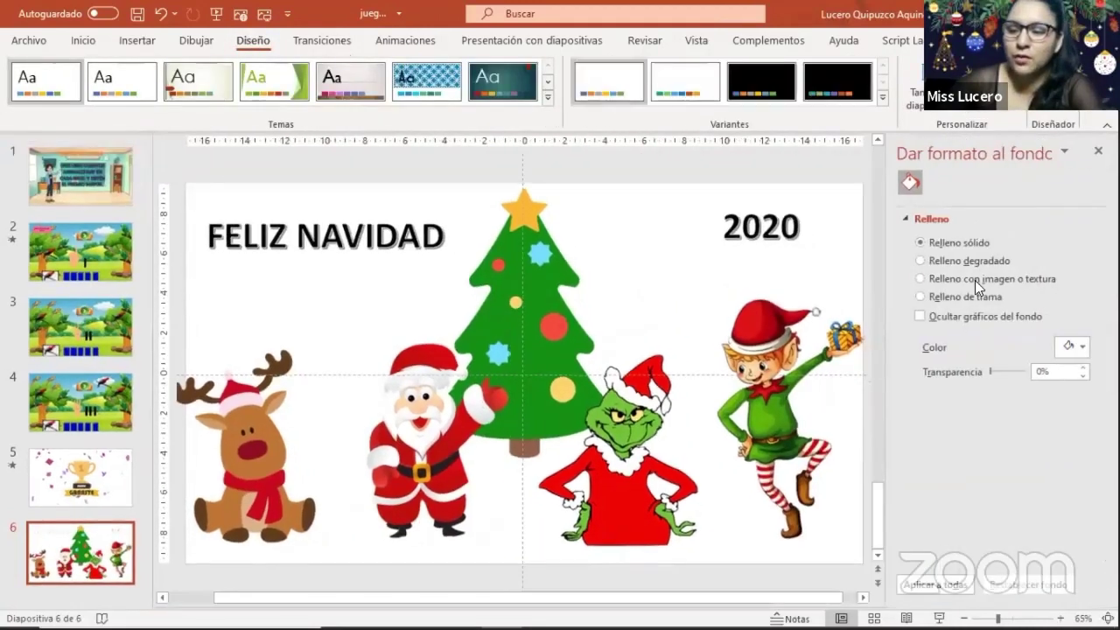
pyautogui.click(974, 280)
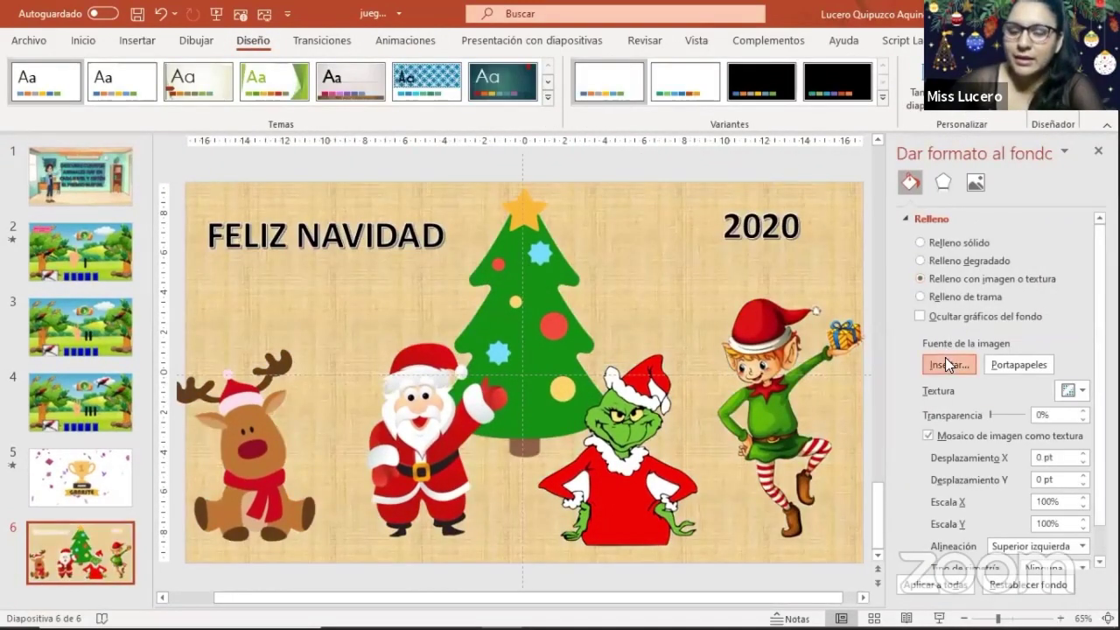
# Insert a background picture from a file, browsing to the Descargas folder.
pyautogui.click(946, 360)
pyautogui.click(441, 261)
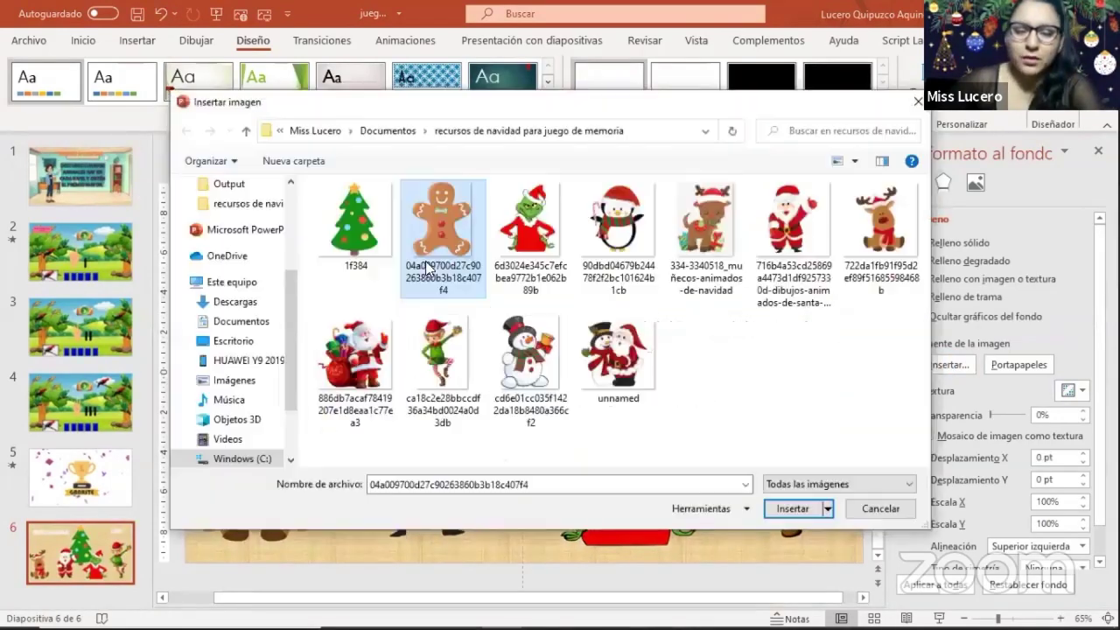
pyautogui.scroll(2, 266, 235)
pyautogui.click(236, 186)
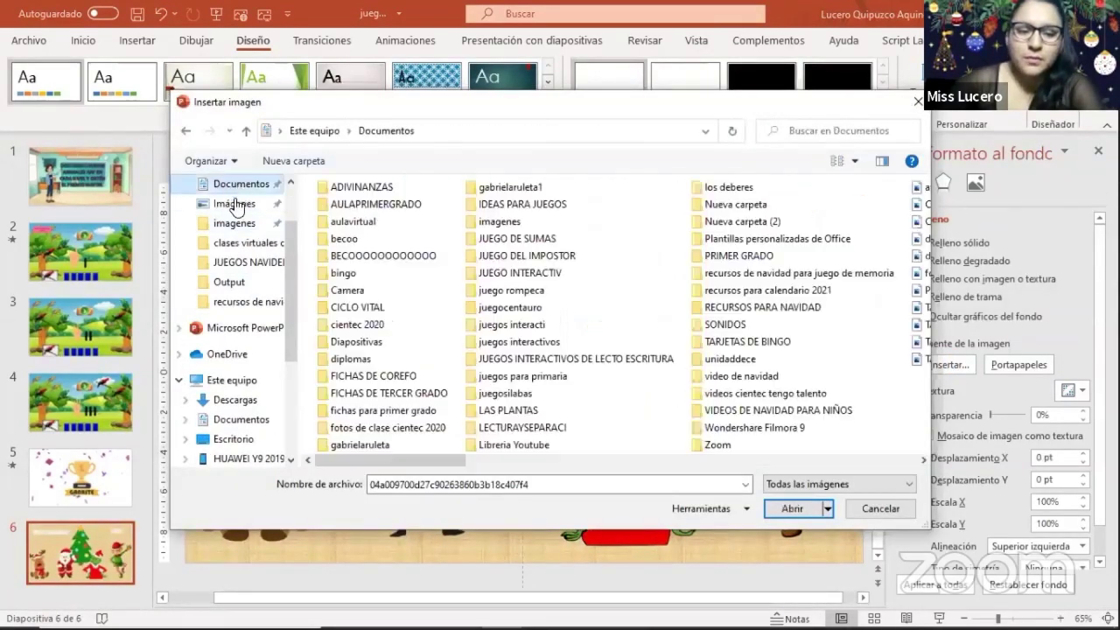
pyautogui.scroll(1, 234, 210)
pyautogui.click(234, 236)
# Look through the Christmas pictures in Descargas, including NAVIDAD (LUCES) (34).
pyautogui.click(458, 392)
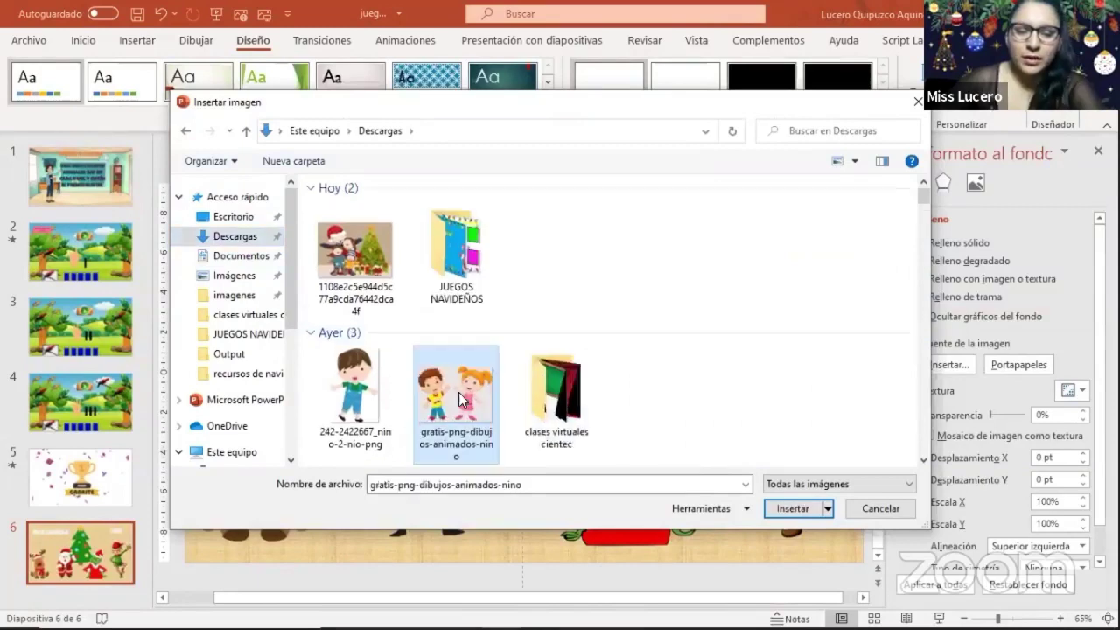
pyautogui.scroll(-5, 458, 392)
pyautogui.scroll(-10, 525, 349)
pyautogui.click(665, 237)
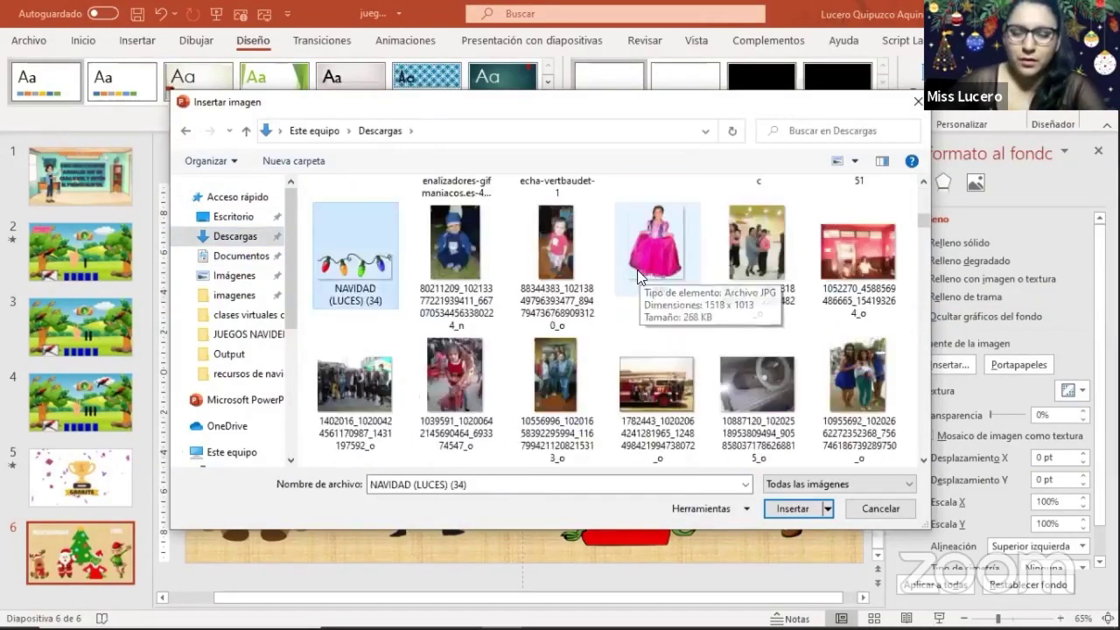
pyautogui.scroll(-3, 647, 289)
pyautogui.scroll(-5, 641, 350)
pyautogui.scroll(-5, 641, 352)
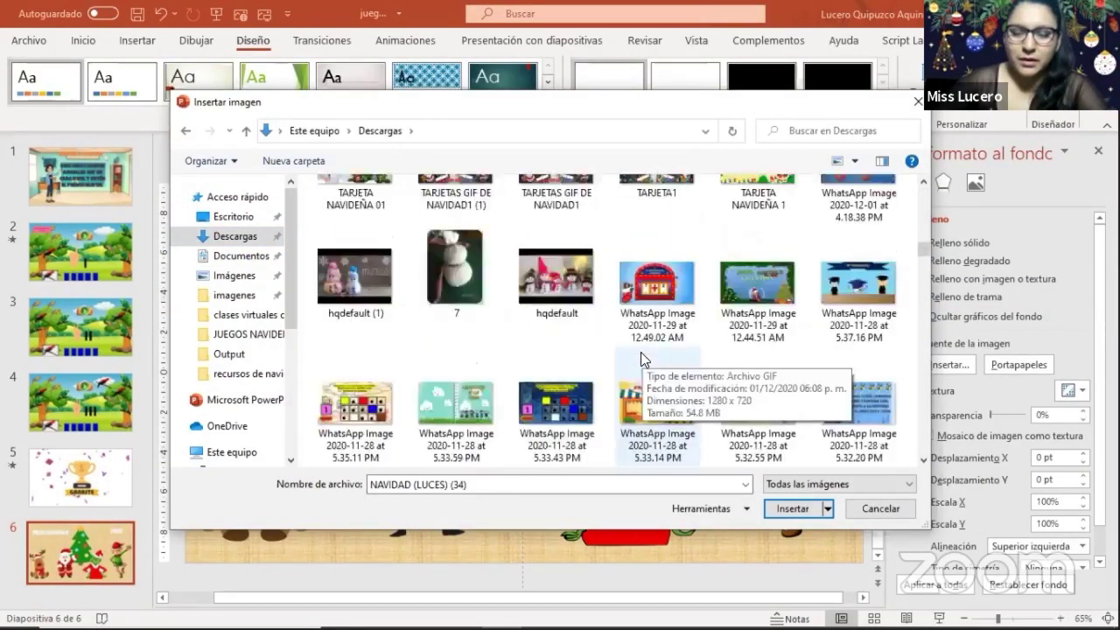
pyautogui.scroll(-5, 641, 354)
pyautogui.scroll(-1, 642, 359)
pyautogui.scroll(-5, 640, 355)
pyautogui.scroll(-3, 641, 355)
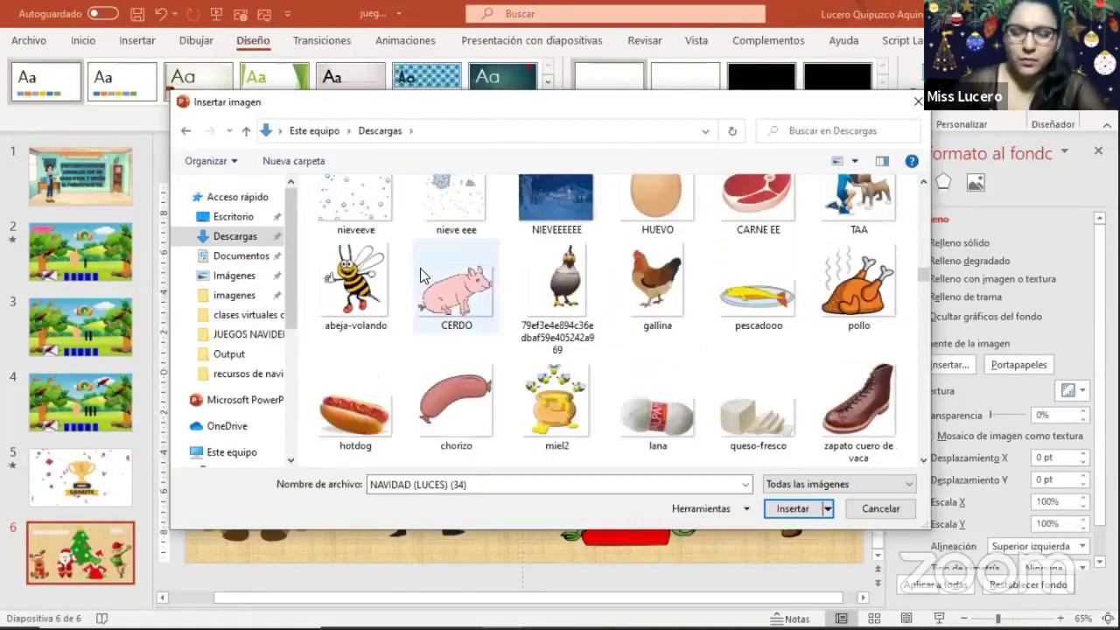
# Use the snowy NIEVEEEEE image as the background and set its bottom offset to -3%.
pyautogui.doubleClick(570, 203)
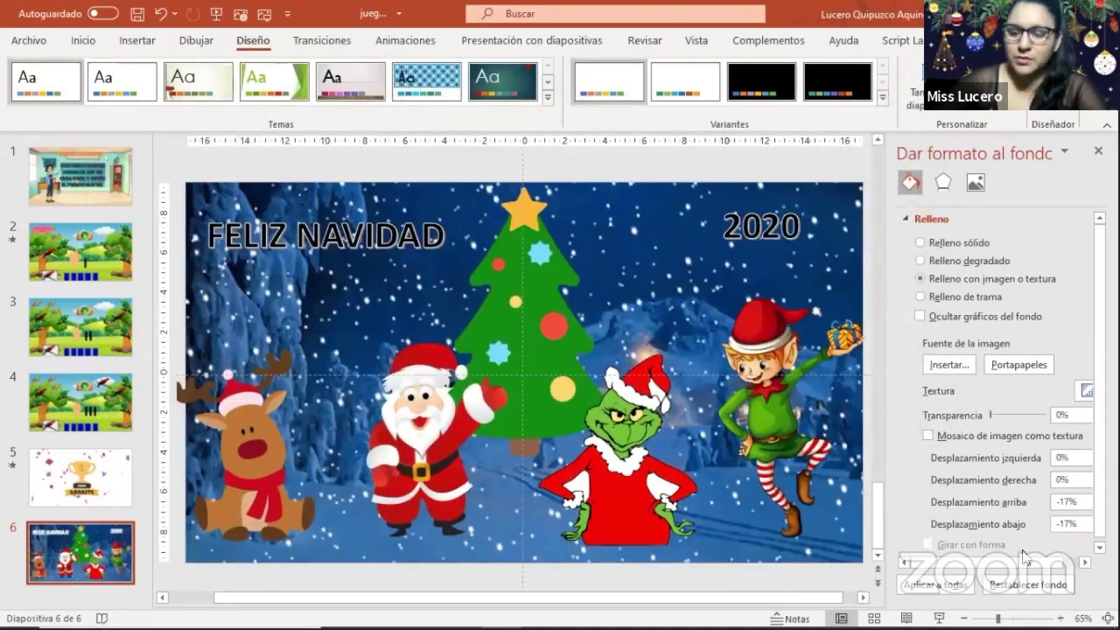
pyautogui.moveTo(1023, 558); pyautogui.dragTo(1050, 564)
pyautogui.click(1080, 528)
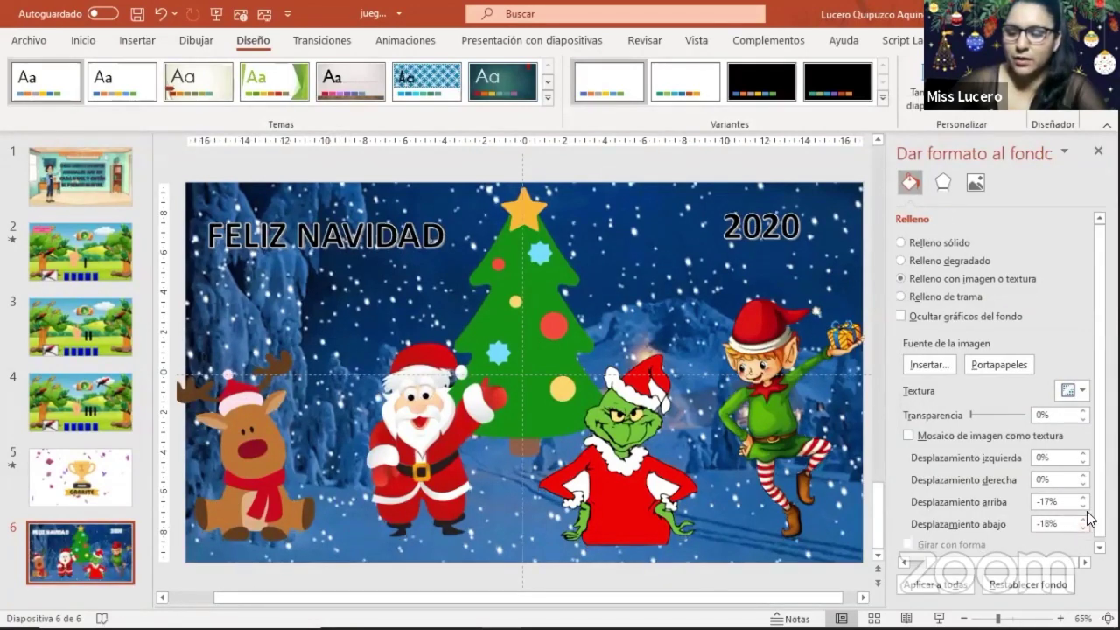
pyautogui.click(1083, 518)
pyautogui.click(1083, 518)
pyautogui.click(1083, 518)
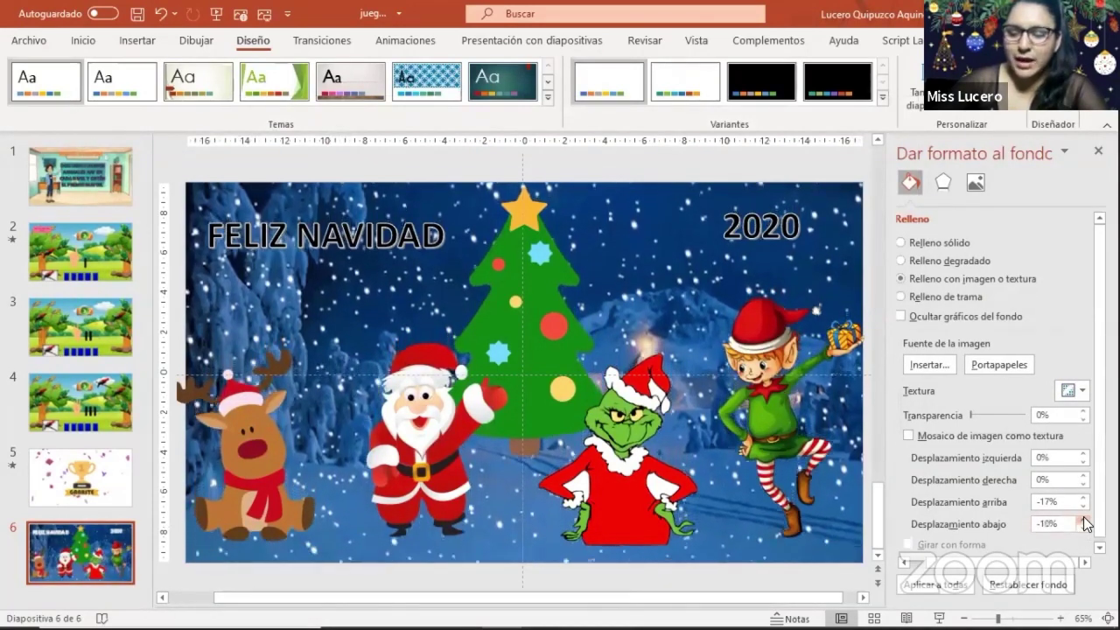
pyautogui.click(1083, 518)
pyautogui.click(1083, 519)
pyautogui.click(1083, 518)
# Raise the background's top offset from -16% to -3%.
pyautogui.click(1083, 498)
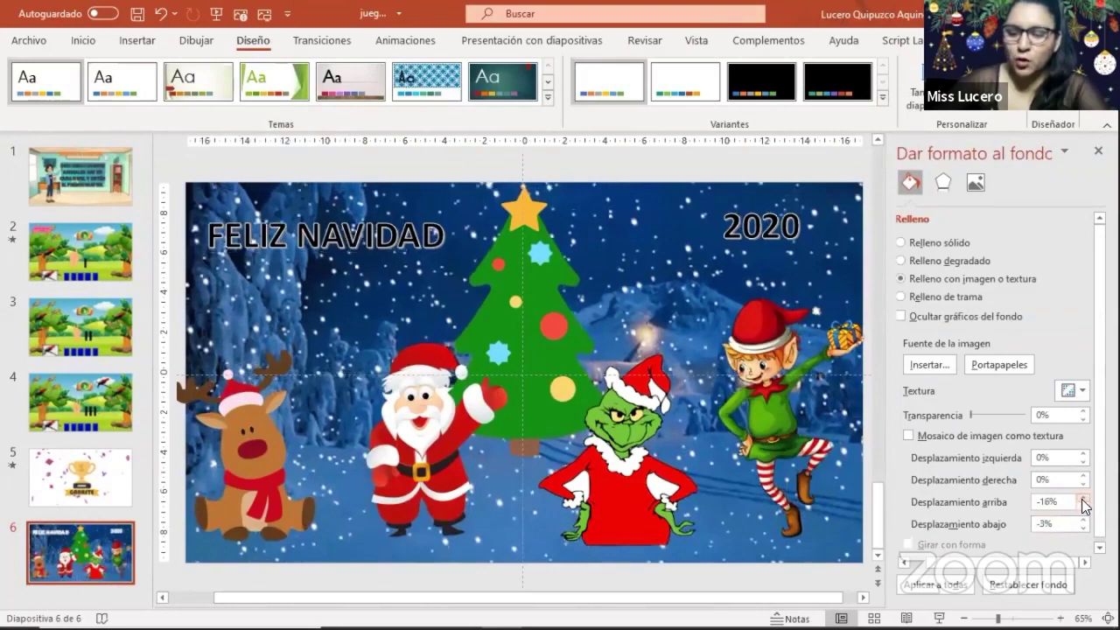
pyautogui.click(1083, 498)
pyautogui.click(1083, 497)
pyautogui.click(1082, 498)
pyautogui.click(1083, 498)
pyautogui.click(1083, 497)
pyautogui.click(1083, 498)
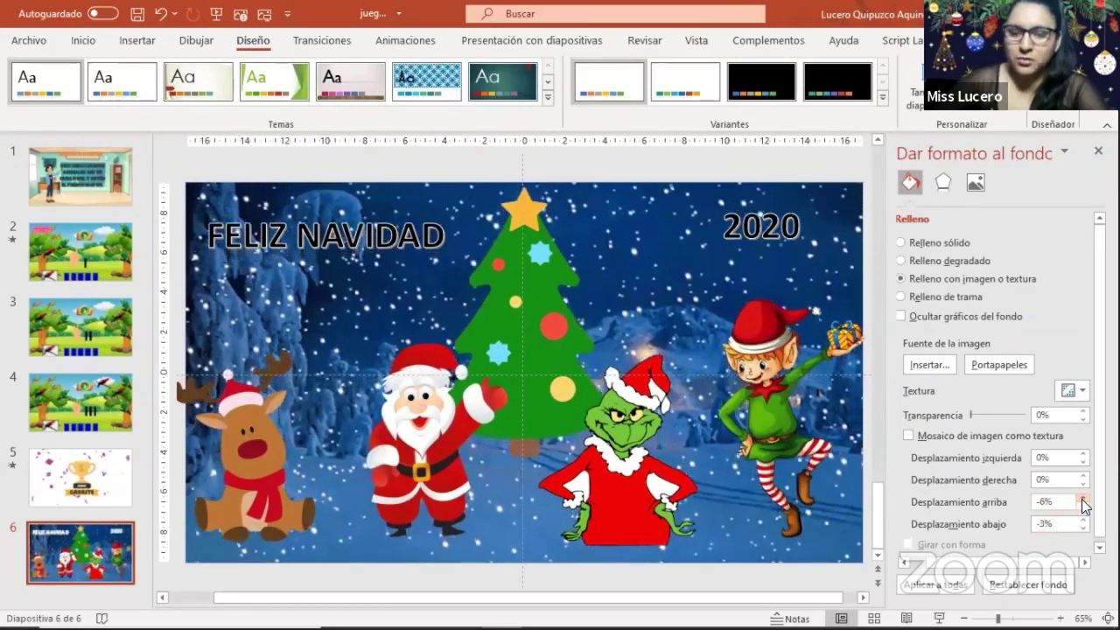
pyautogui.click(1083, 498)
pyautogui.click(1083, 498)
pyautogui.click(1082, 497)
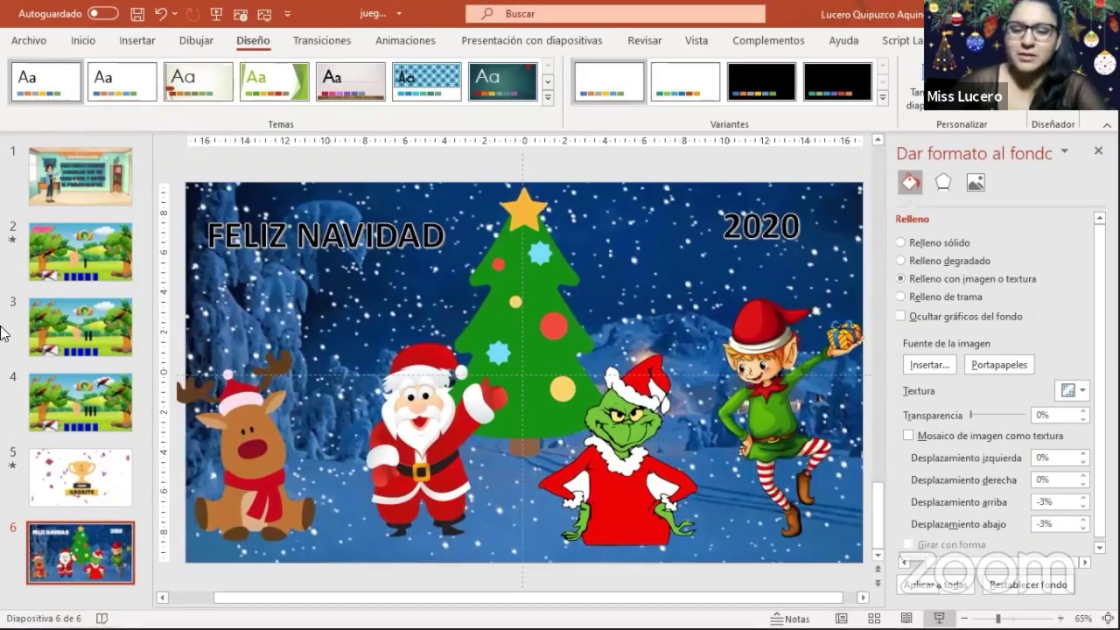
pyautogui.hotkey('shift', 'F5')
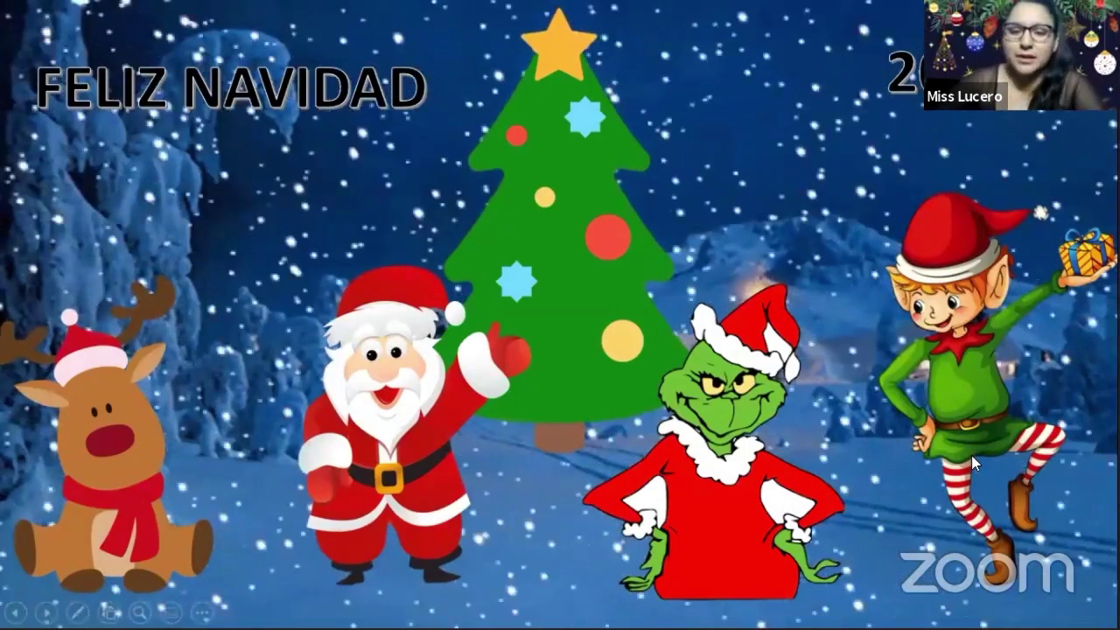
pyautogui.press('Escape')
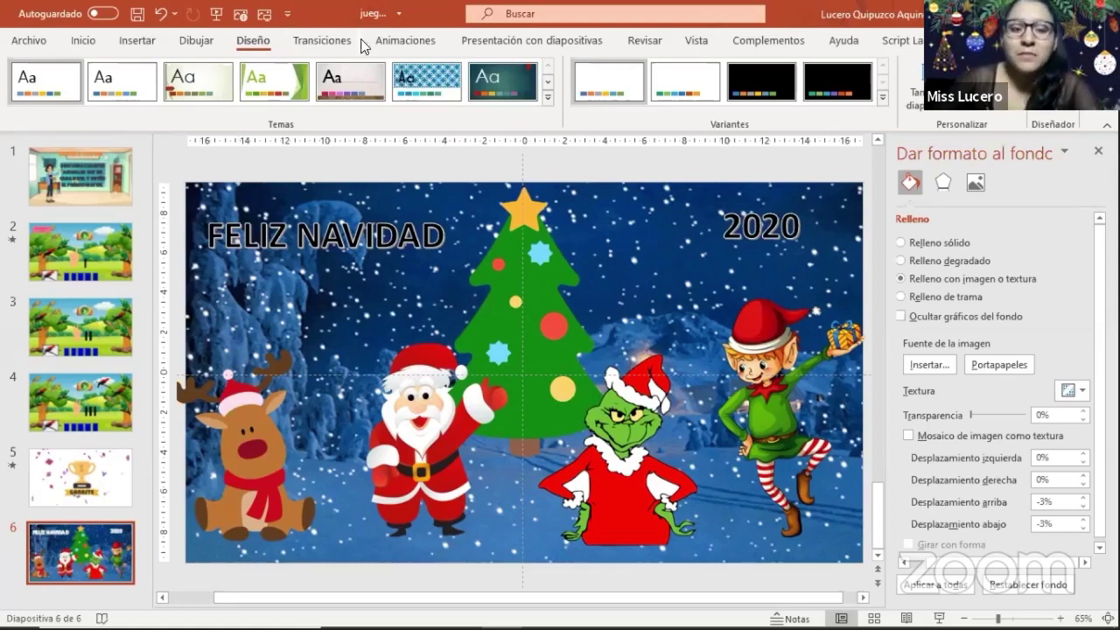
# Browse the full Animaciones effect gallery and close it without applying anything.
pyautogui.click(393, 40)
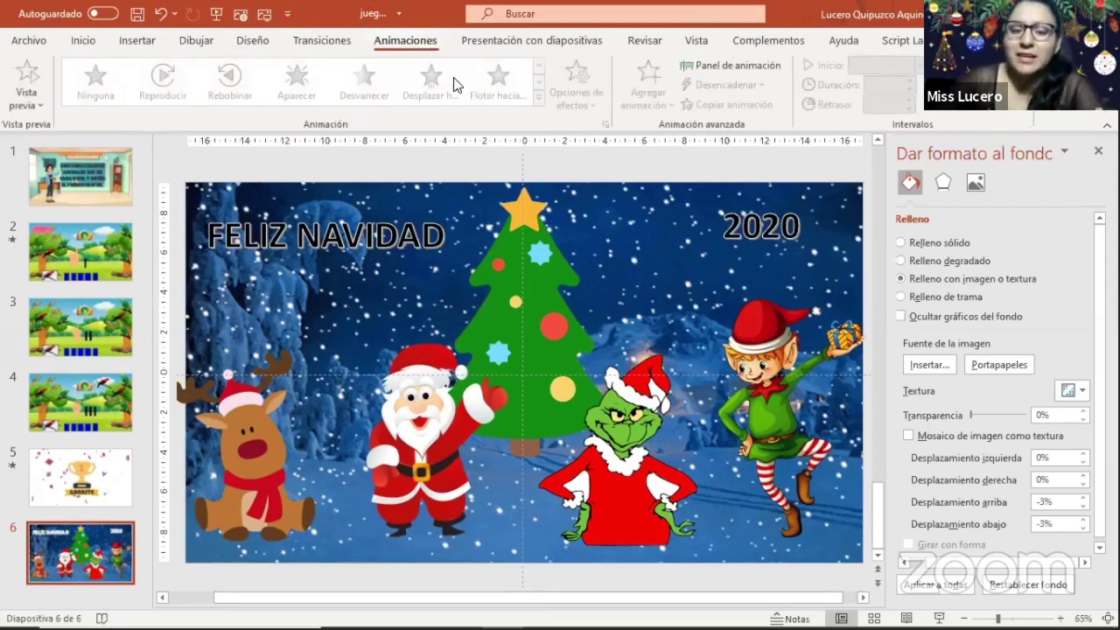
pyautogui.click(539, 98)
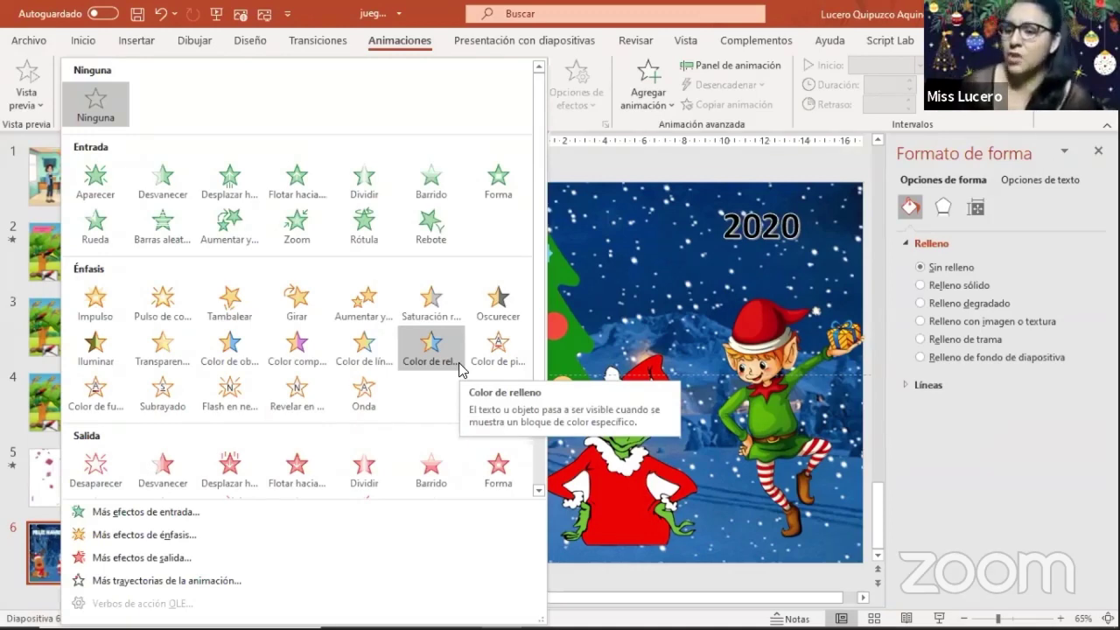
pyautogui.click(622, 457)
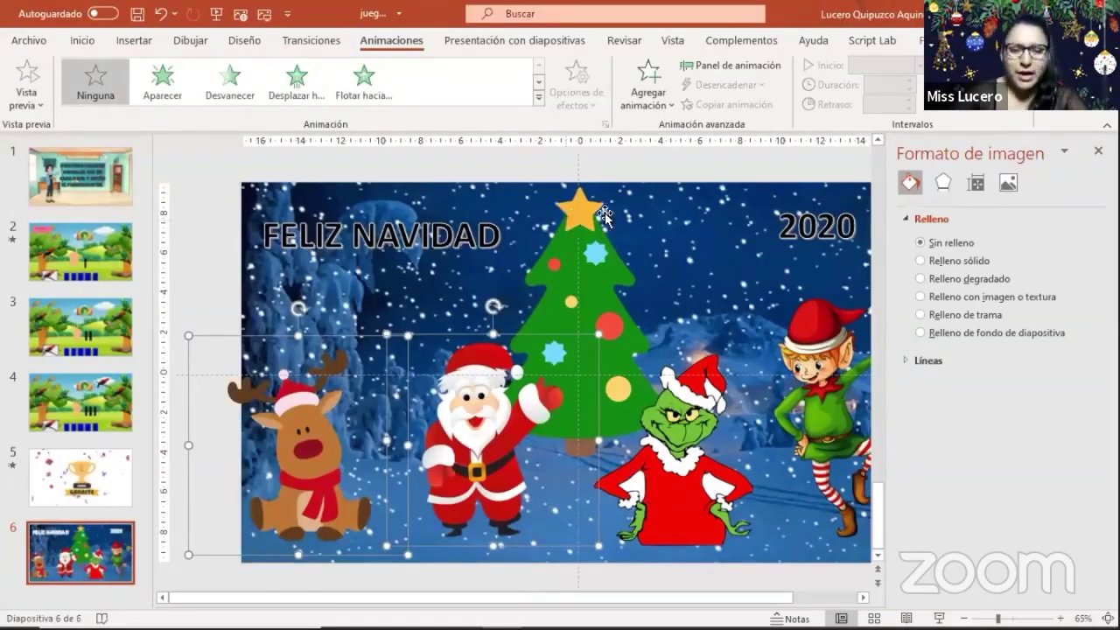
# Select the FELIZ NAVIDAD and 2020 text boxes together.
pyautogui.click(361, 236)
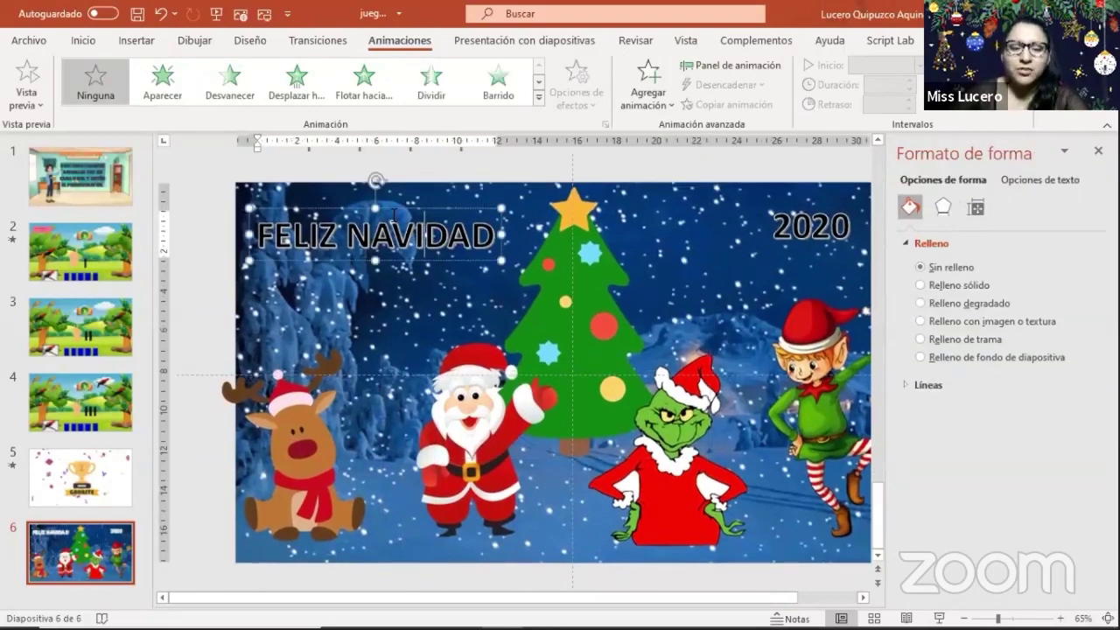
pyautogui.click(403, 206)
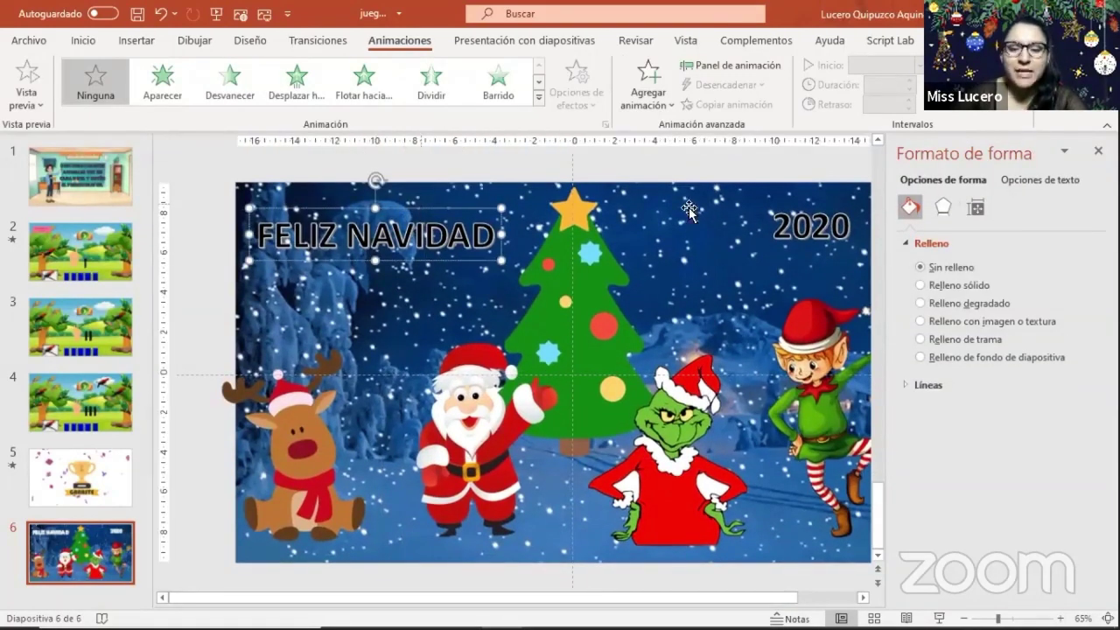
pyautogui.keyDown('shift'); pyautogui.click(796, 204); pyautogui.keyUp('shift')
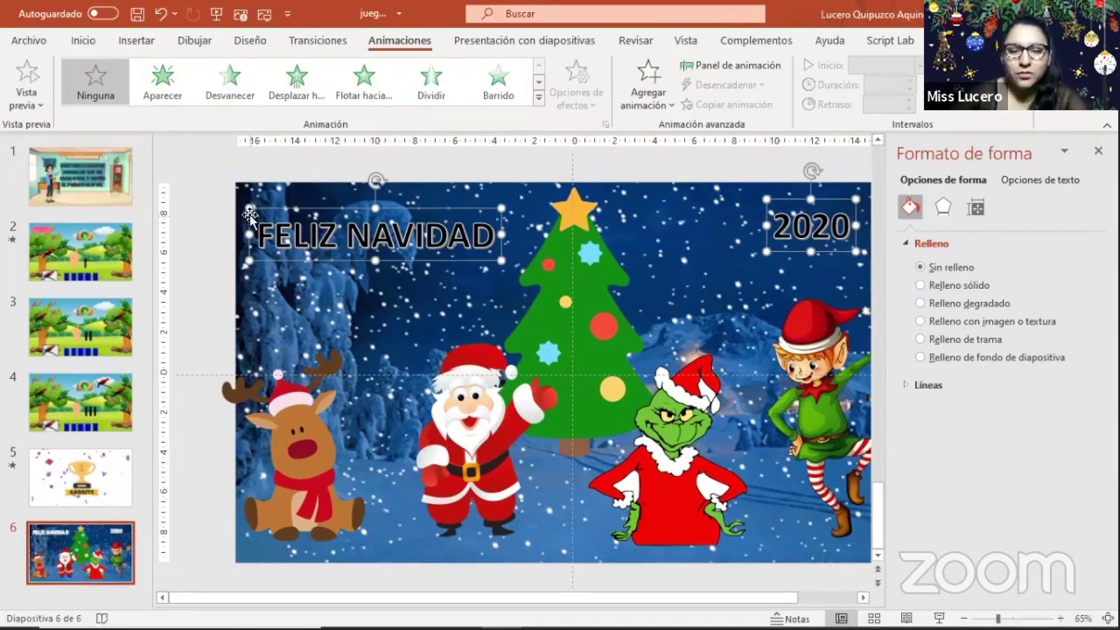
# Apply the Aumentar y girar entrance effect to both titles.
pyautogui.click(540, 98)
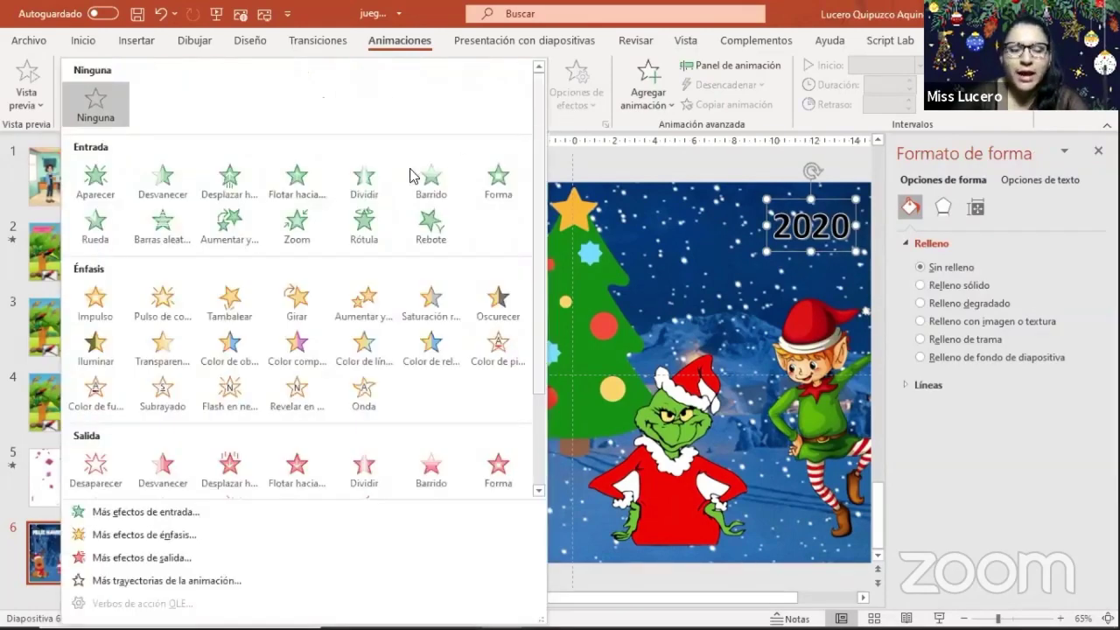
pyautogui.click(226, 225)
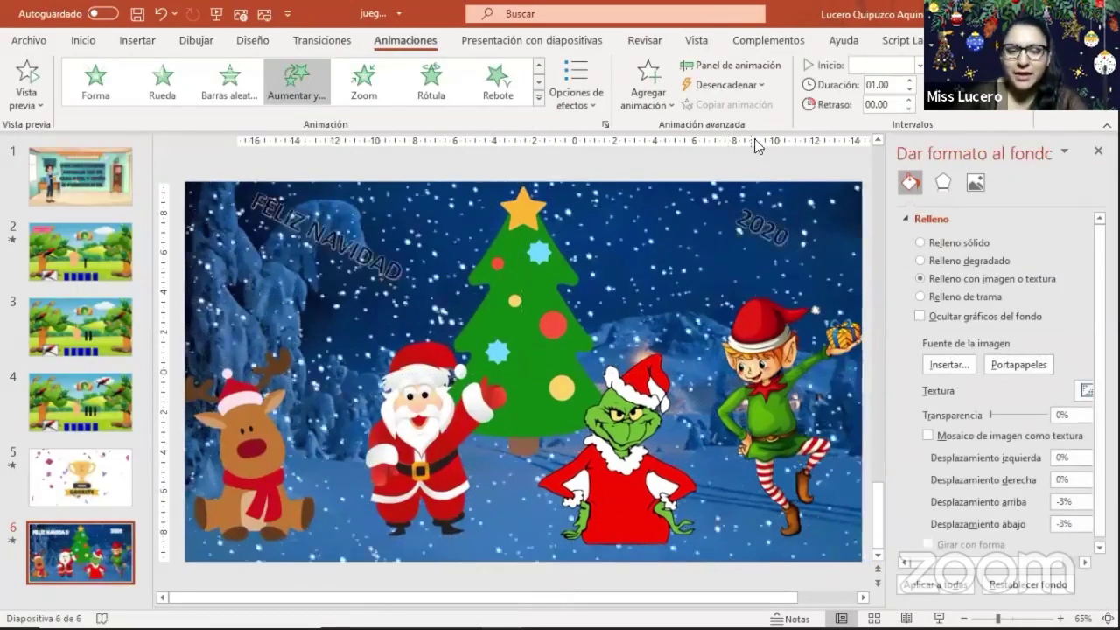
pyautogui.click(728, 66)
# Set both title animations to start with previous, then preview the slide show from slide 6.
pyautogui.click(728, 66)
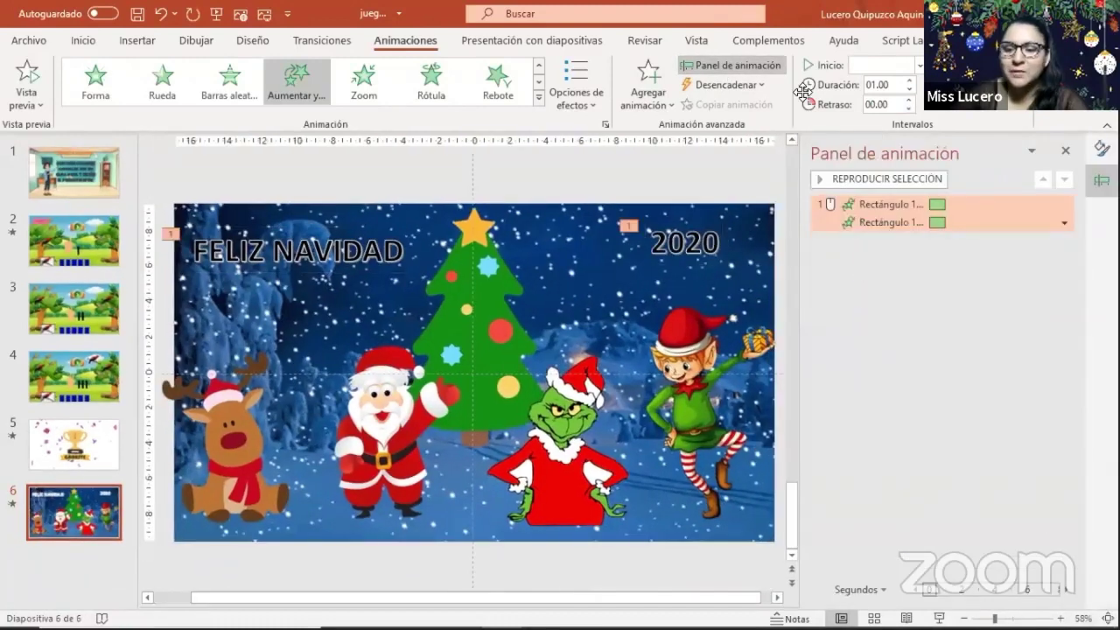
pyautogui.click(1067, 205)
pyautogui.click(1066, 204)
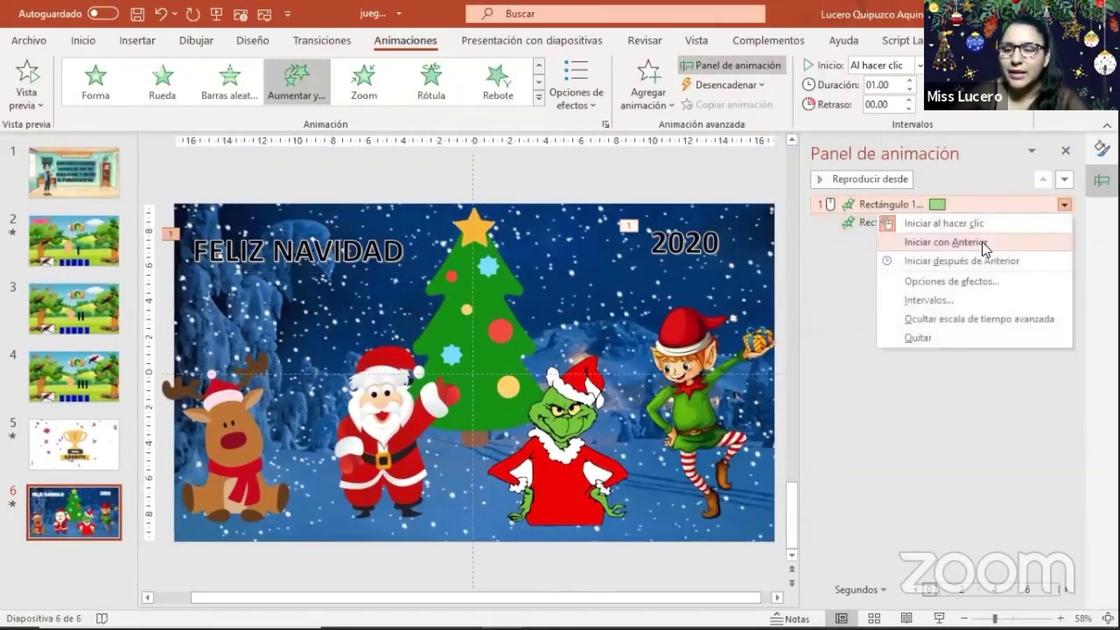
pyautogui.click(982, 242)
pyautogui.click(1050, 223)
pyautogui.click(1062, 223)
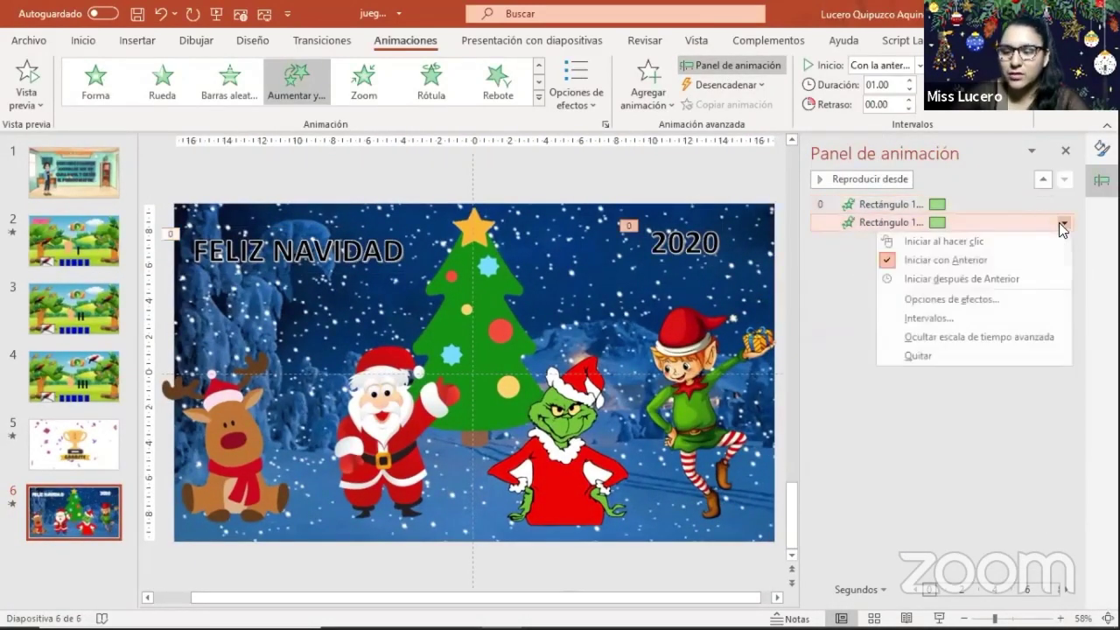
pyautogui.click(1005, 261)
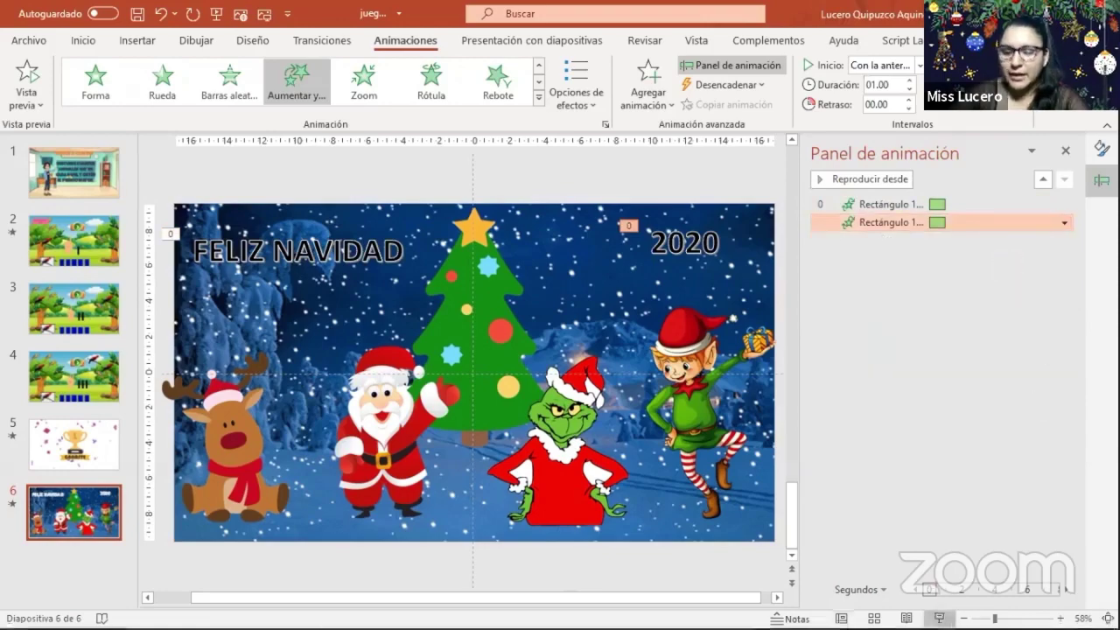
pyautogui.hotkey('shift', 'F5')
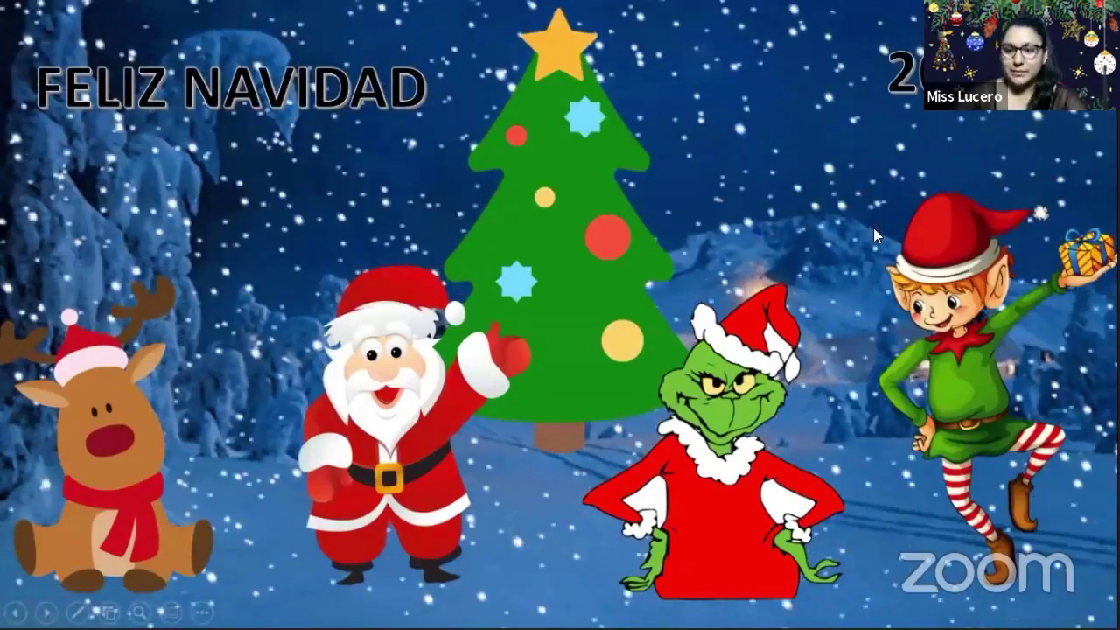
# End the preview and nudge the Santa picture slightly up and to the left.
pyautogui.press('Escape')
pyautogui.click(333, 245)
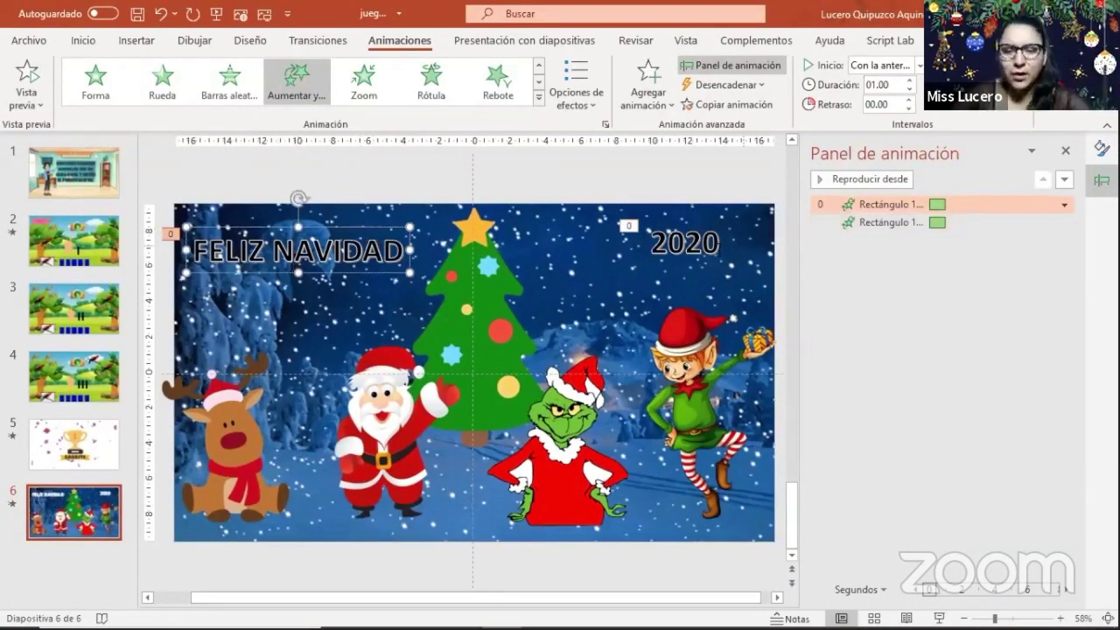
pyautogui.click(611, 311)
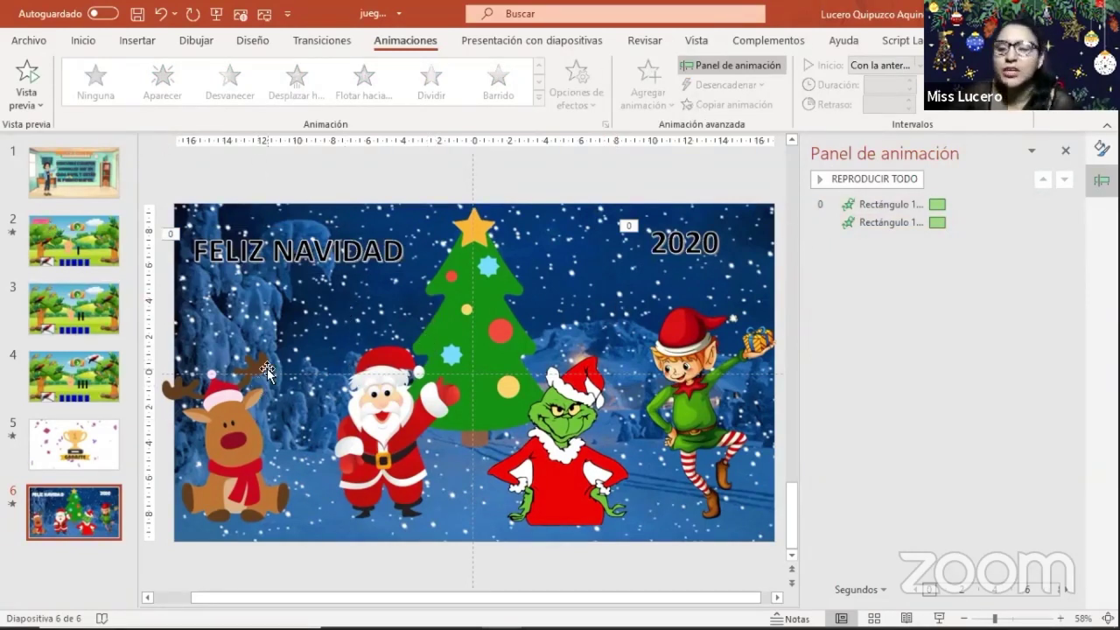
pyautogui.click(394, 451)
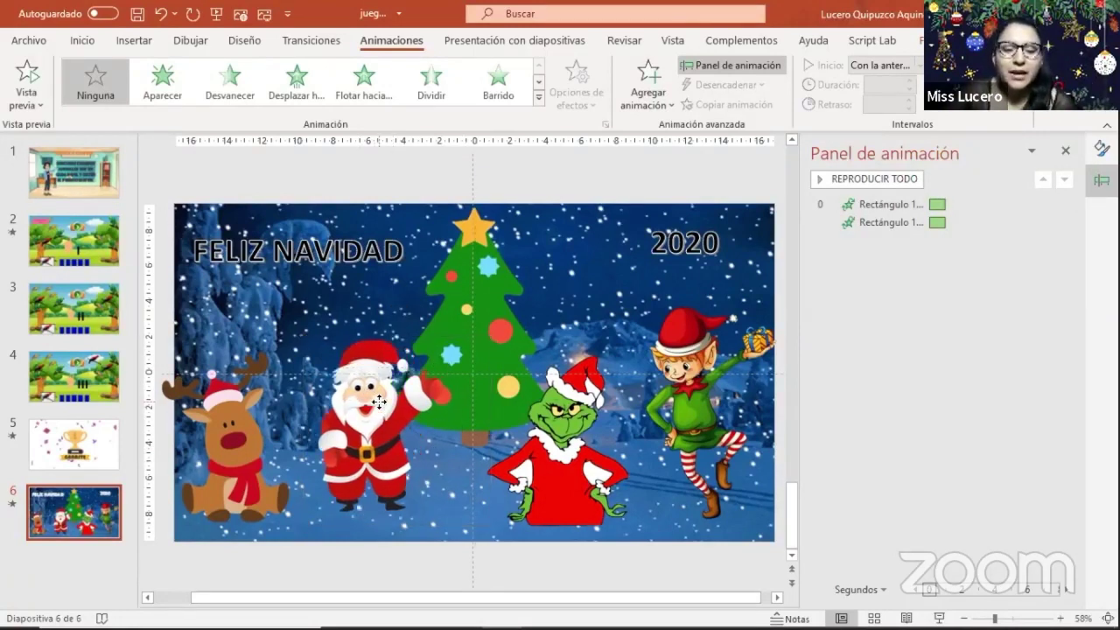
pyautogui.moveTo(393, 406); pyautogui.dragTo(366, 400)
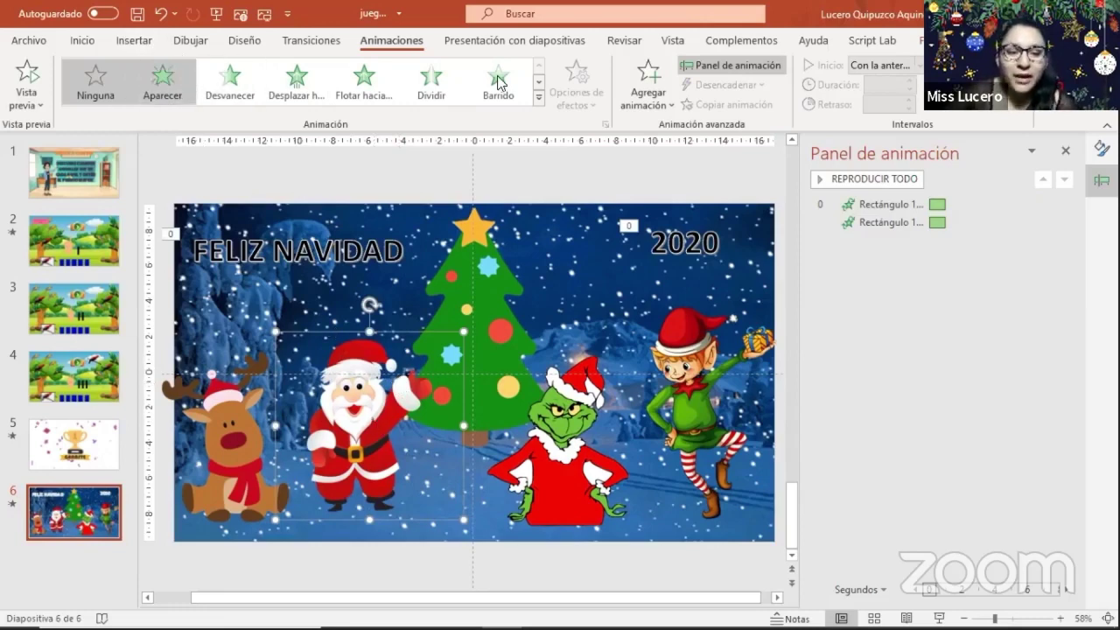
# Give Santa the Derecha (rightward) motion path from Más trayectorias de la animación.
pyautogui.click(537, 99)
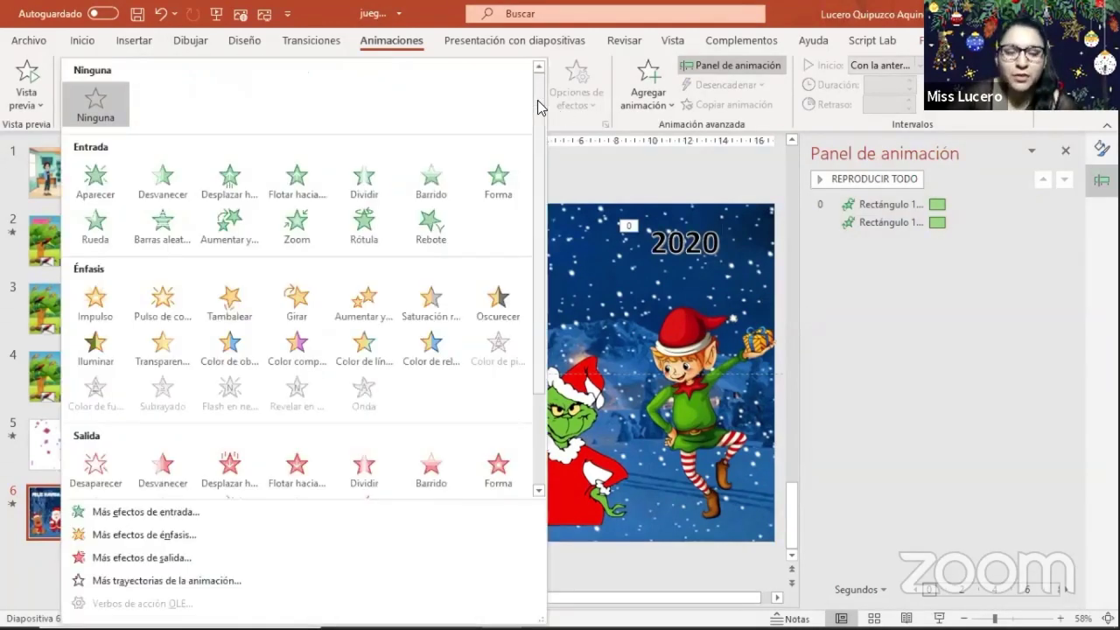
pyautogui.scroll(-2, 297, 469)
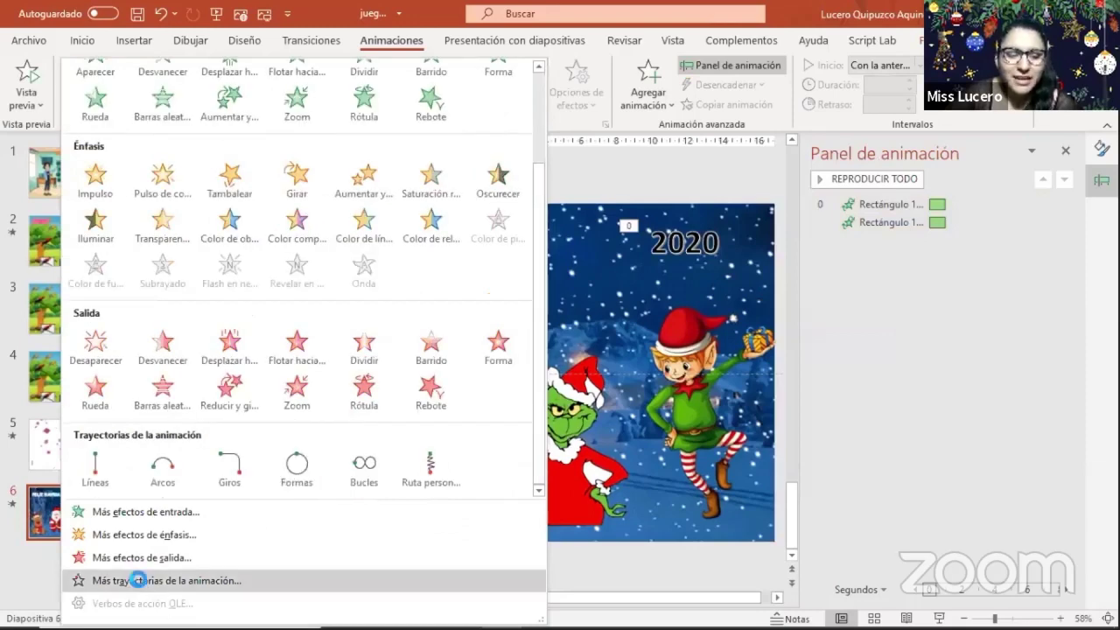
pyautogui.click(140, 582)
pyautogui.scroll(-1, 503, 379)
pyautogui.scroll(-1, 504, 378)
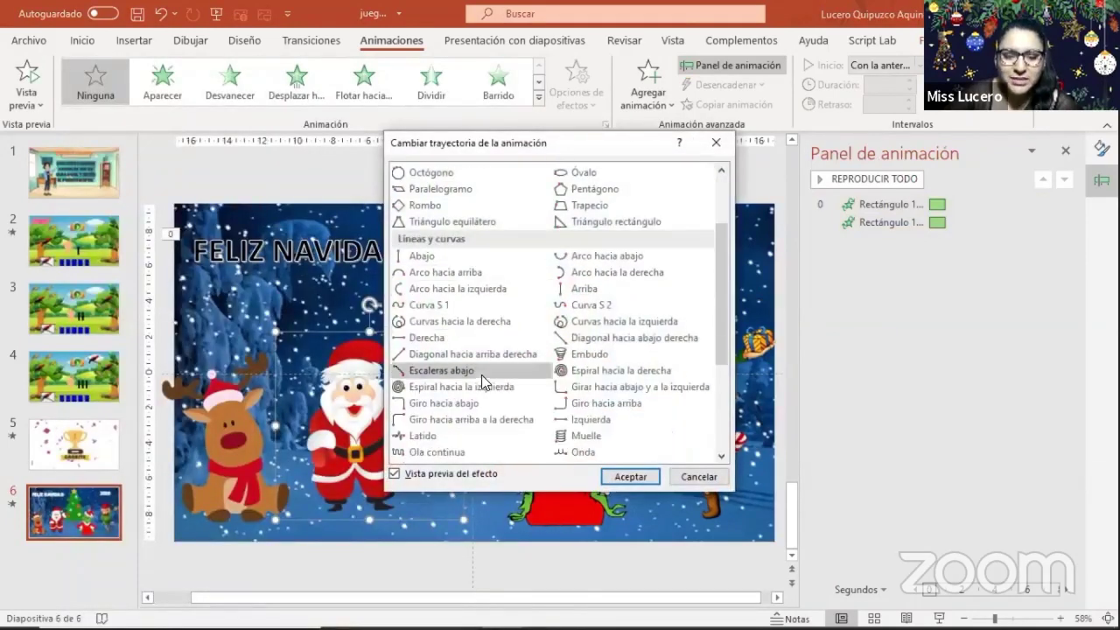
pyautogui.click(418, 338)
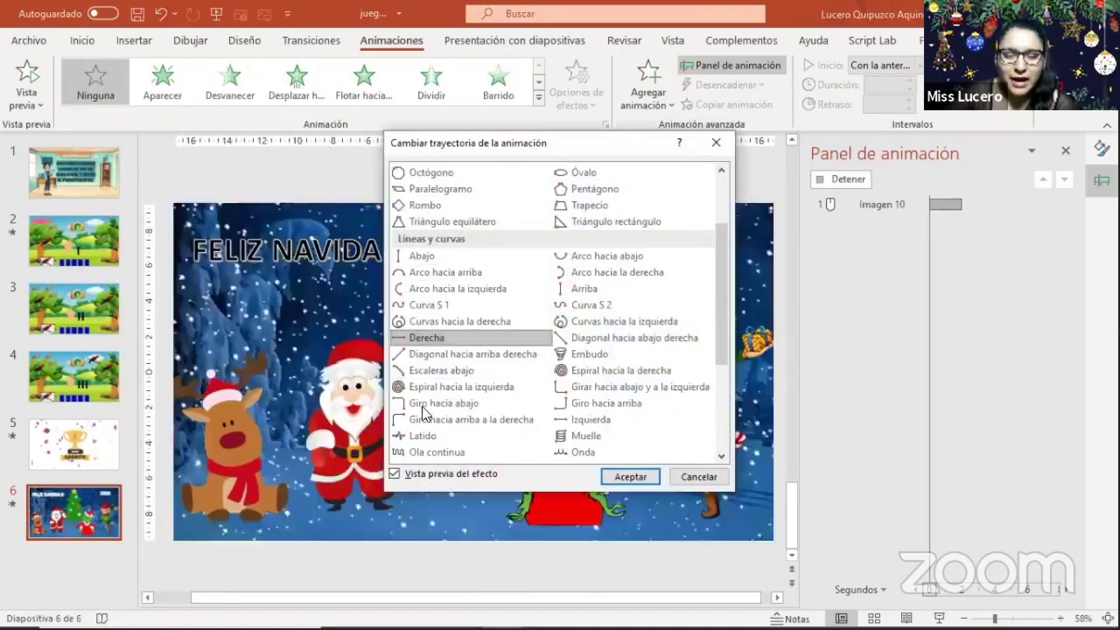
pyautogui.click(636, 475)
# Move Santa just off the slide's left edge and lift the reindeer above the slide.
pyautogui.click(364, 417)
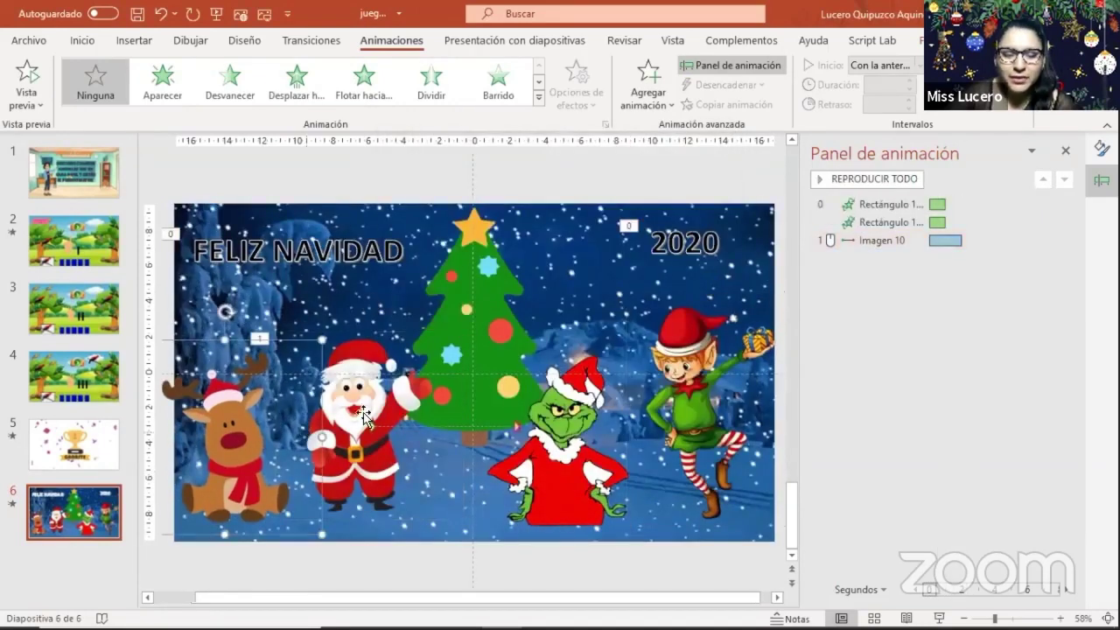
pyautogui.moveTo(382, 387); pyautogui.dragTo(147, 402)
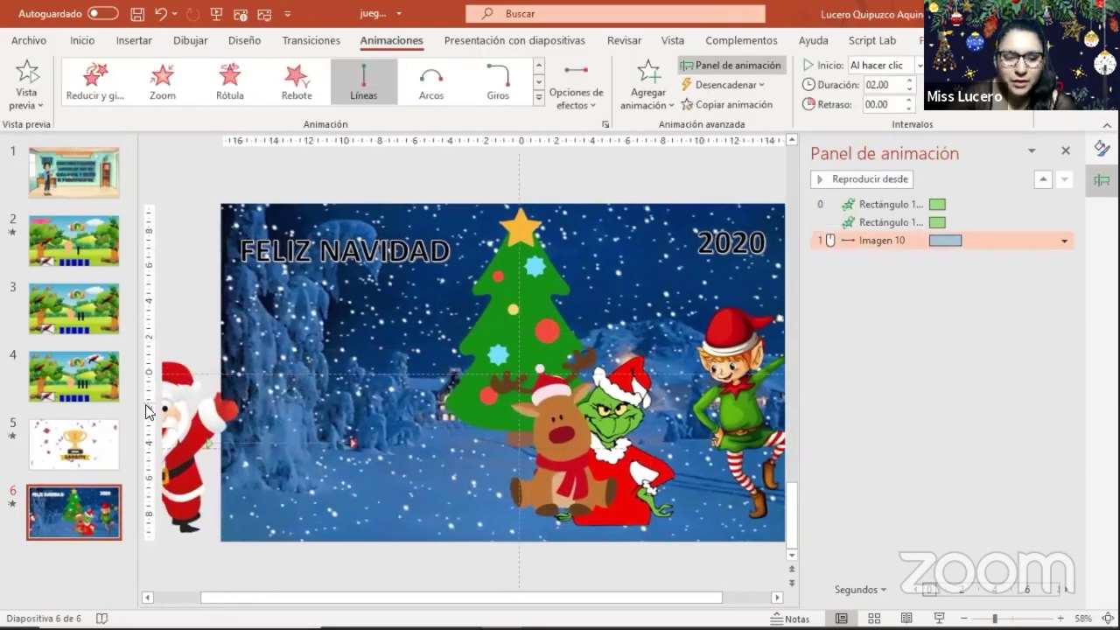
pyautogui.click(190, 408)
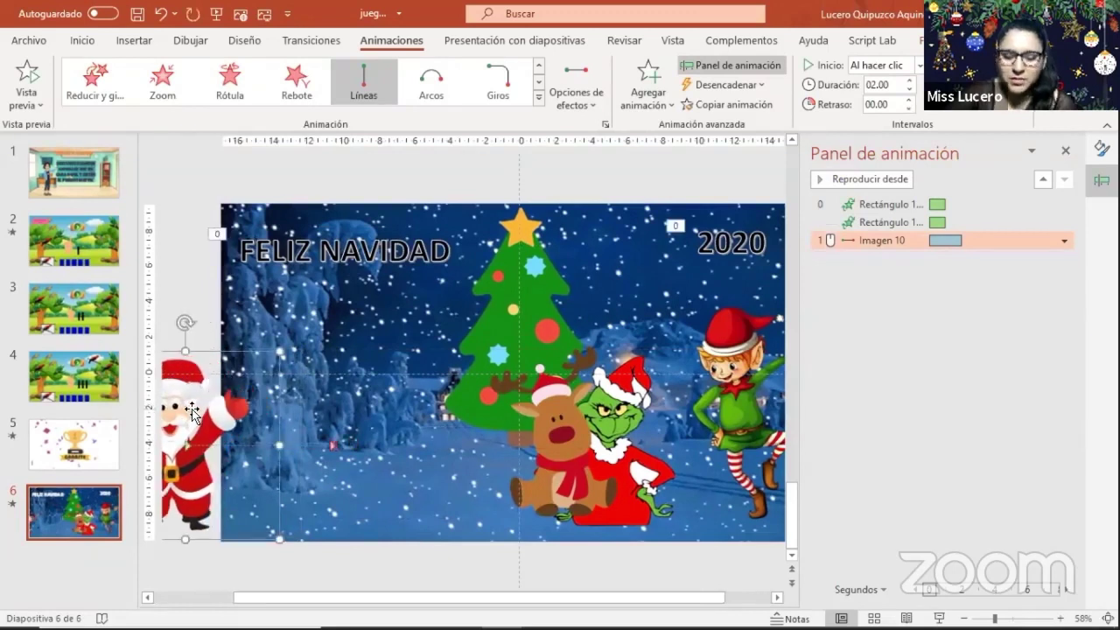
pyautogui.press('Left')
pyautogui.press('Left')
pyautogui.press('Left')
pyautogui.press('Left')
pyautogui.press('Left')
pyautogui.press('Left')
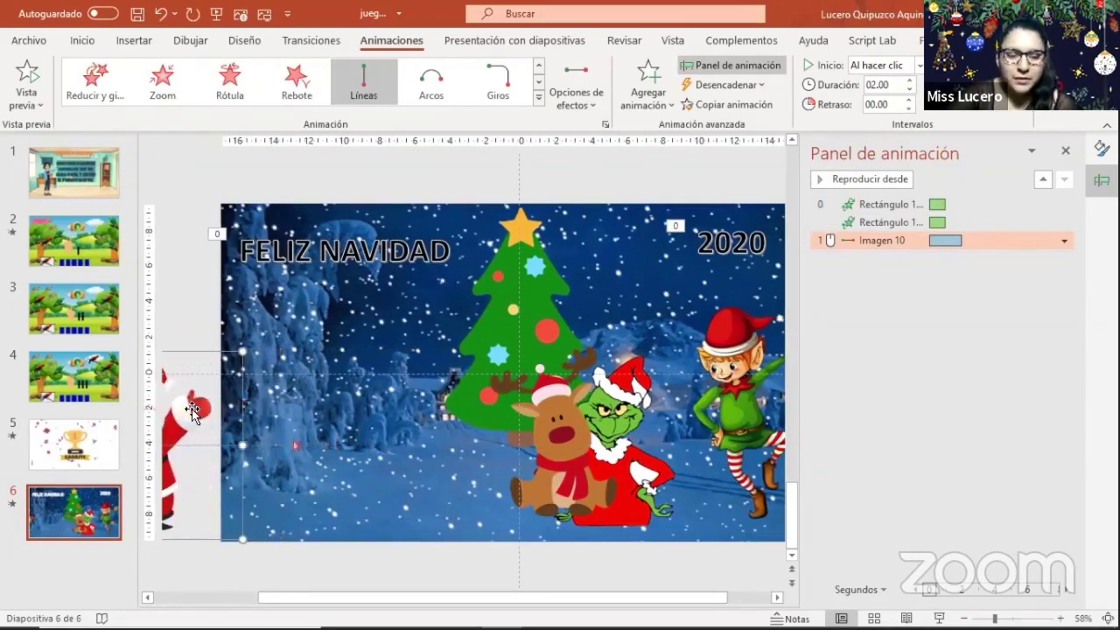
pyautogui.click(282, 445)
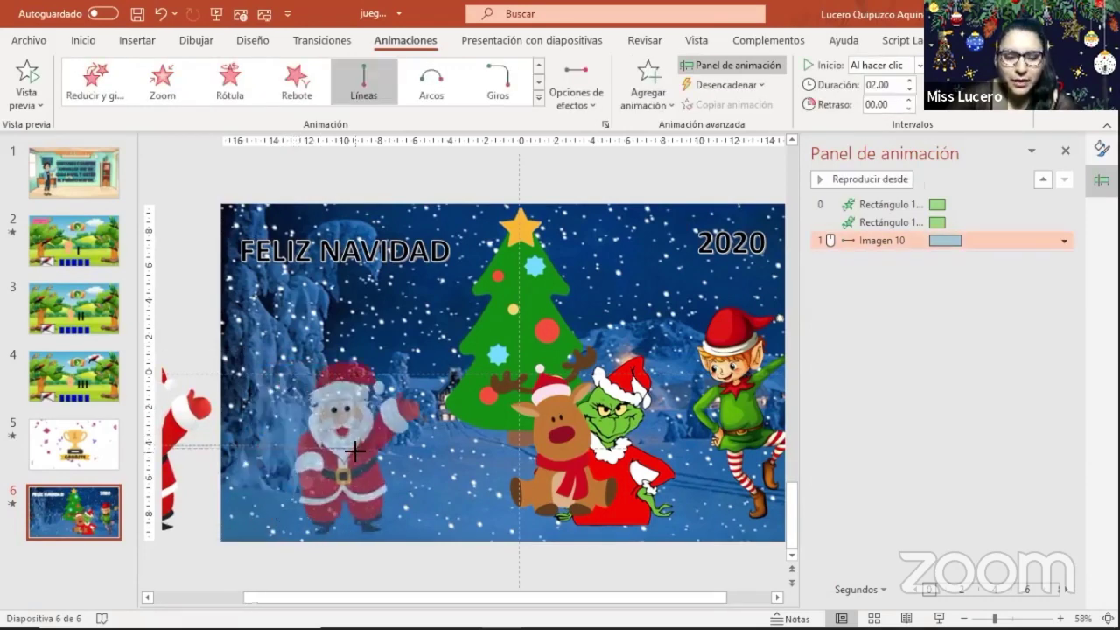
pyautogui.moveTo(540, 440)
pyautogui.mouseDown()
pyautogui.moveTo(664, 412)
pyautogui.moveTo(654, 158)
pyautogui.moveTo(630, 232)
pyautogui.mouseUp()
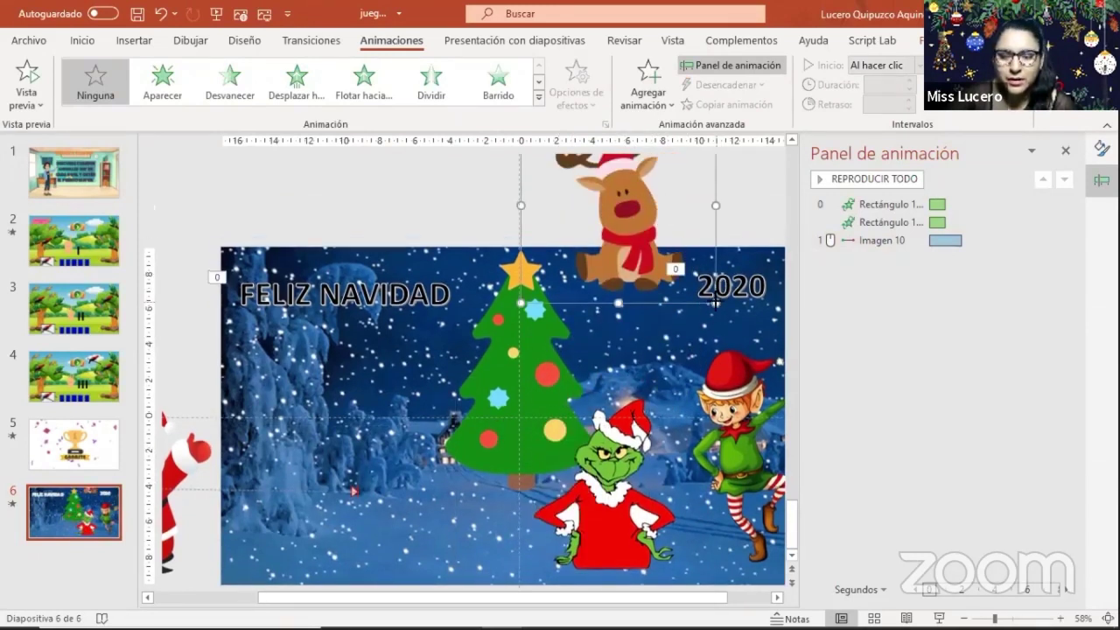
# Shrink the reindeer, then shrink the elf and place it above the top-right corner.
pyautogui.moveTo(716, 302); pyautogui.dragTo(635, 185)
pyautogui.click(691, 401)
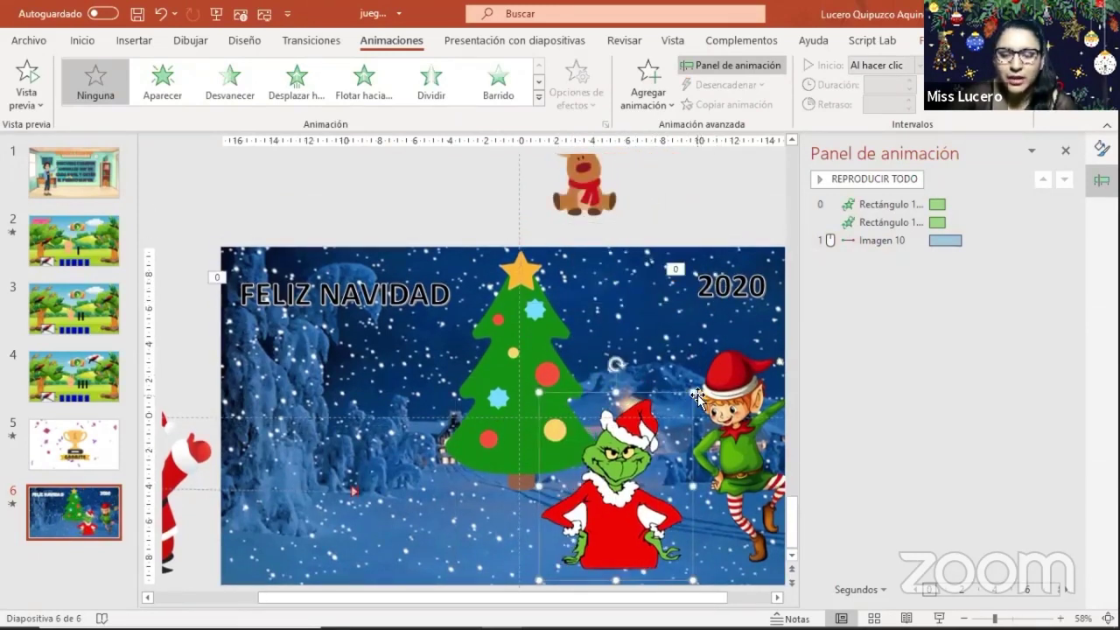
pyautogui.click(694, 397)
pyautogui.moveTo(733, 387); pyautogui.dragTo(702, 279)
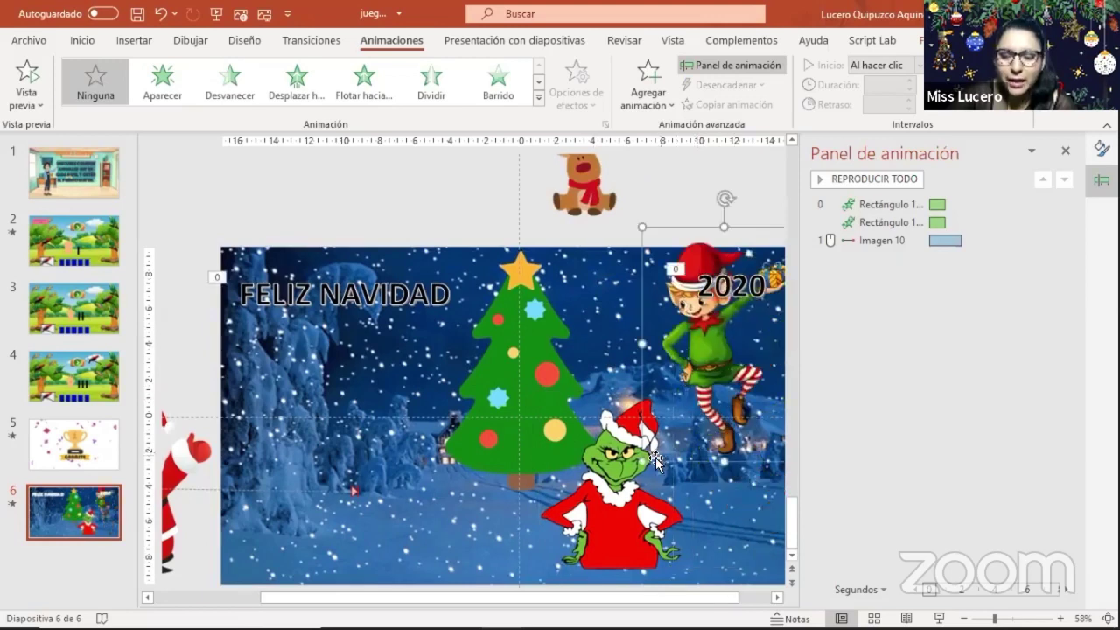
pyautogui.moveTo(641, 458); pyautogui.dragTo(701, 378)
pyautogui.moveTo(739, 315); pyautogui.dragTo(729, 185)
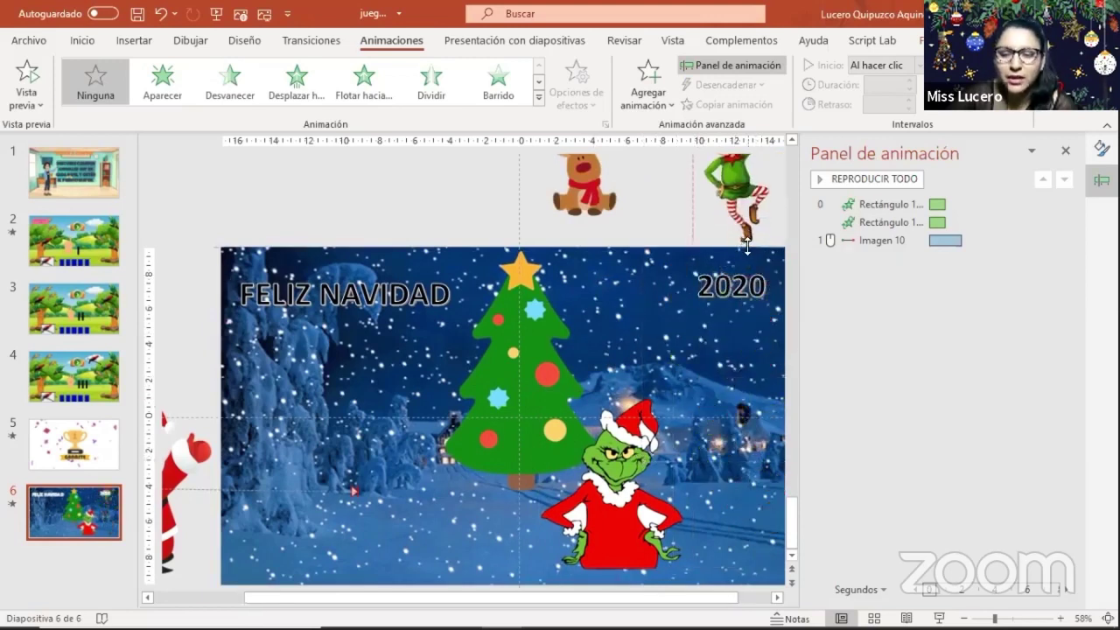
# Move the Grinch above the slide's top-left, shrink it, and reselect Santa.
pyautogui.click(624, 473)
pyautogui.moveTo(685, 399); pyautogui.dragTo(391, 188)
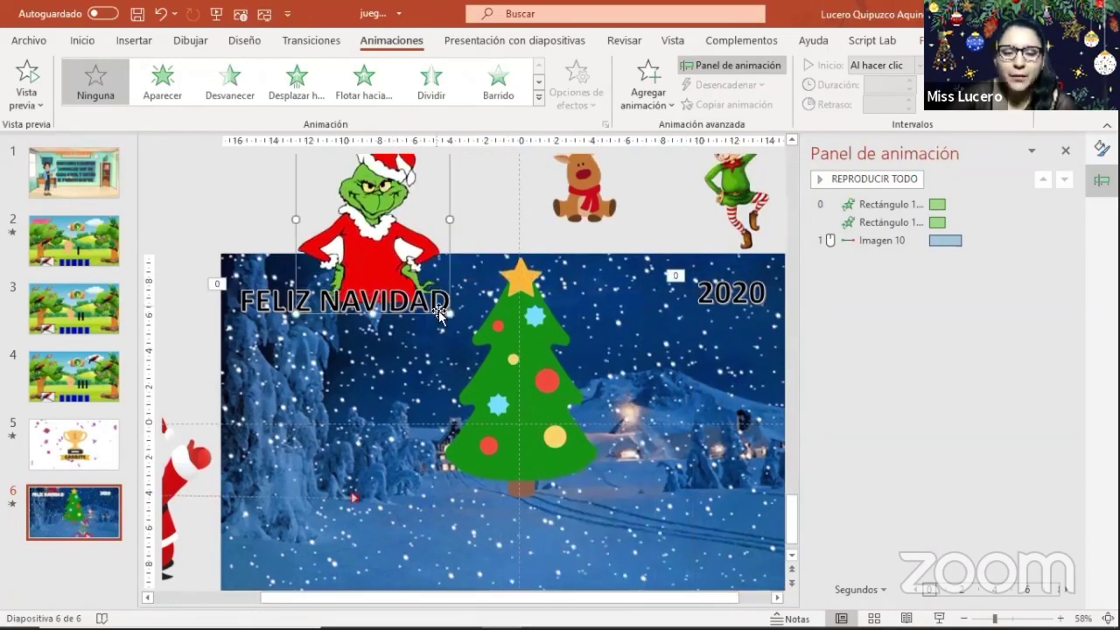
pyautogui.moveTo(448, 302); pyautogui.dragTo(400, 254)
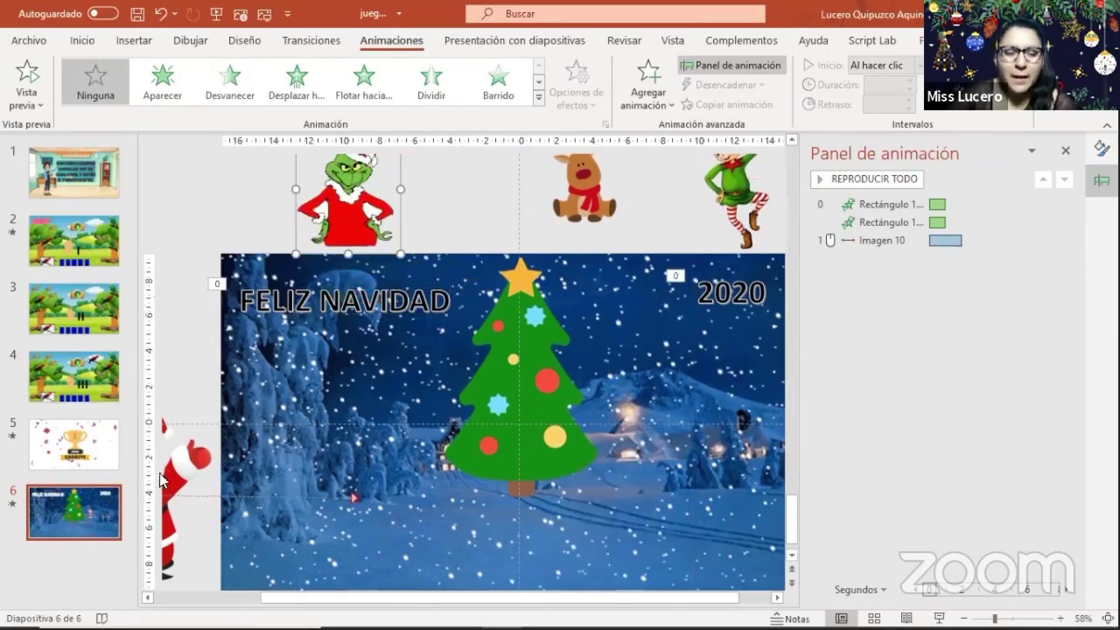
pyautogui.click(189, 475)
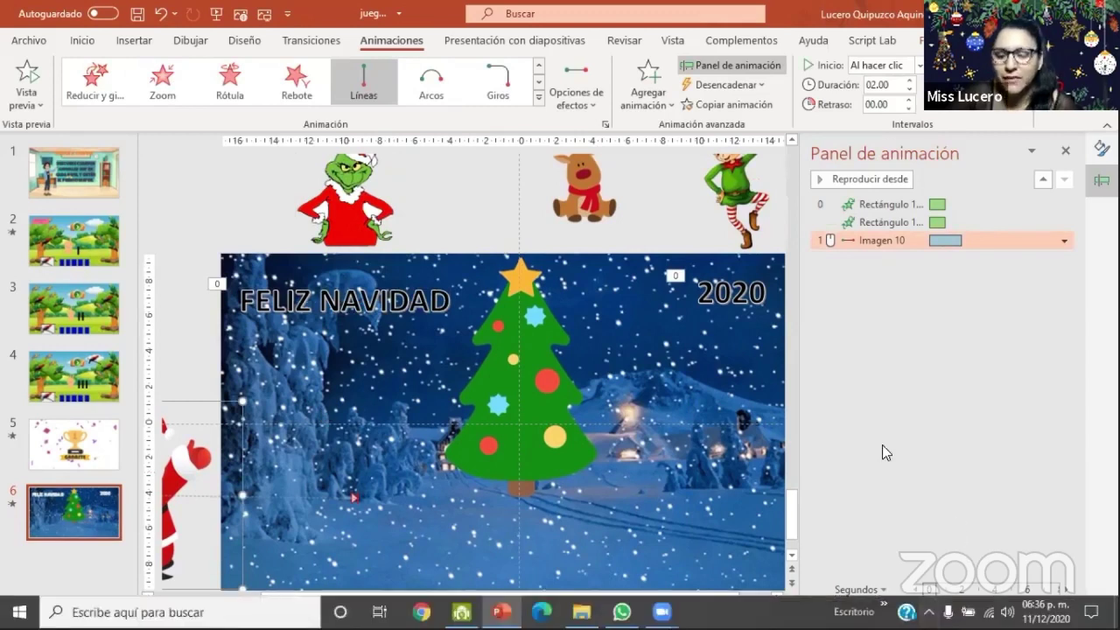
# Preview the title and Santa animations in the slide show, then return to editing.
pyautogui.click(938, 617)
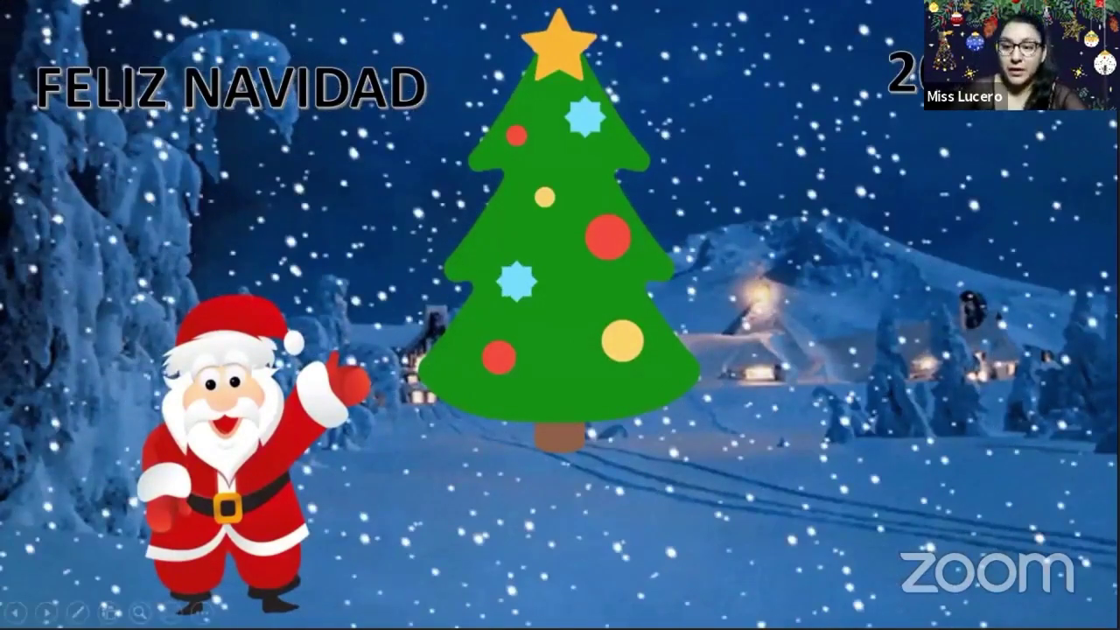
pyautogui.press('Escape')
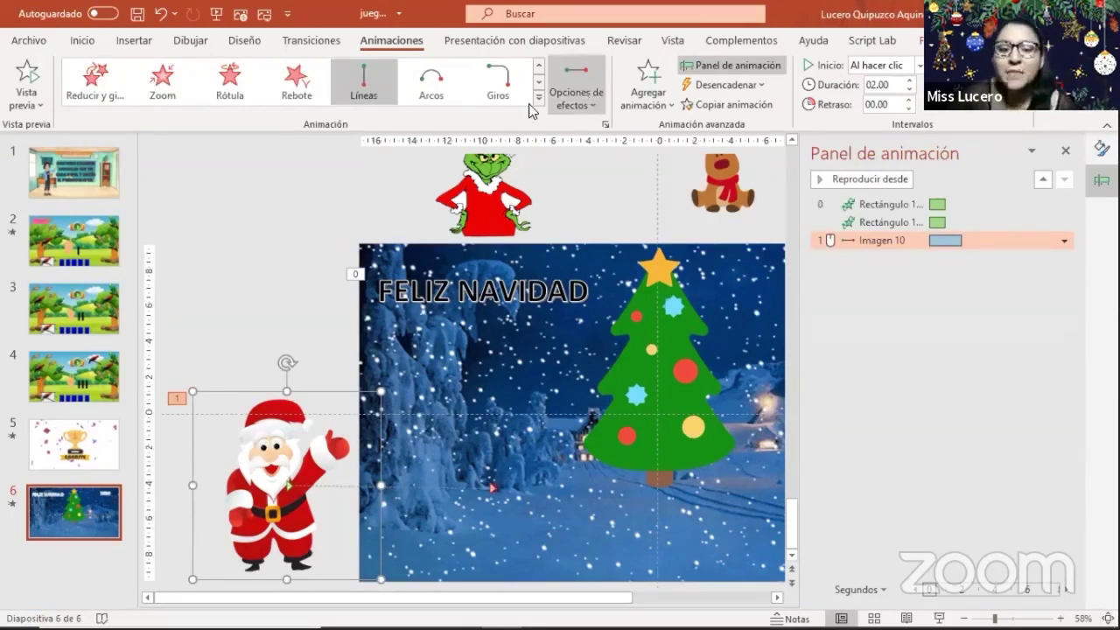
# Add the Rueda exit effect to Santa through Más efectos de salida.
pyautogui.click(636, 103)
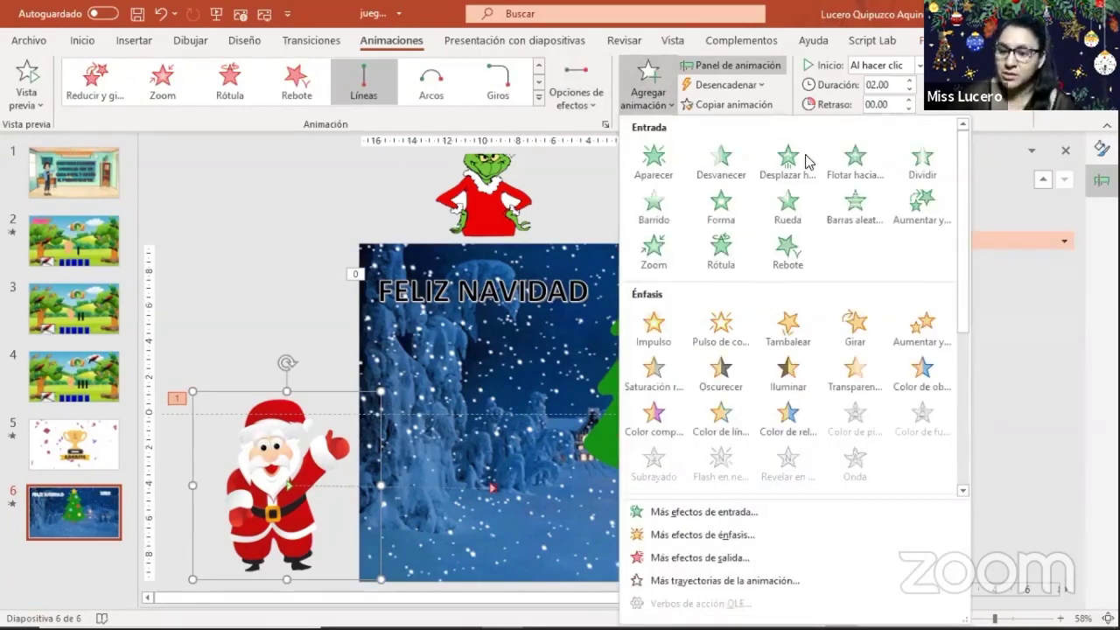
pyautogui.scroll(-2, 848, 376)
pyautogui.scroll(-2, 849, 419)
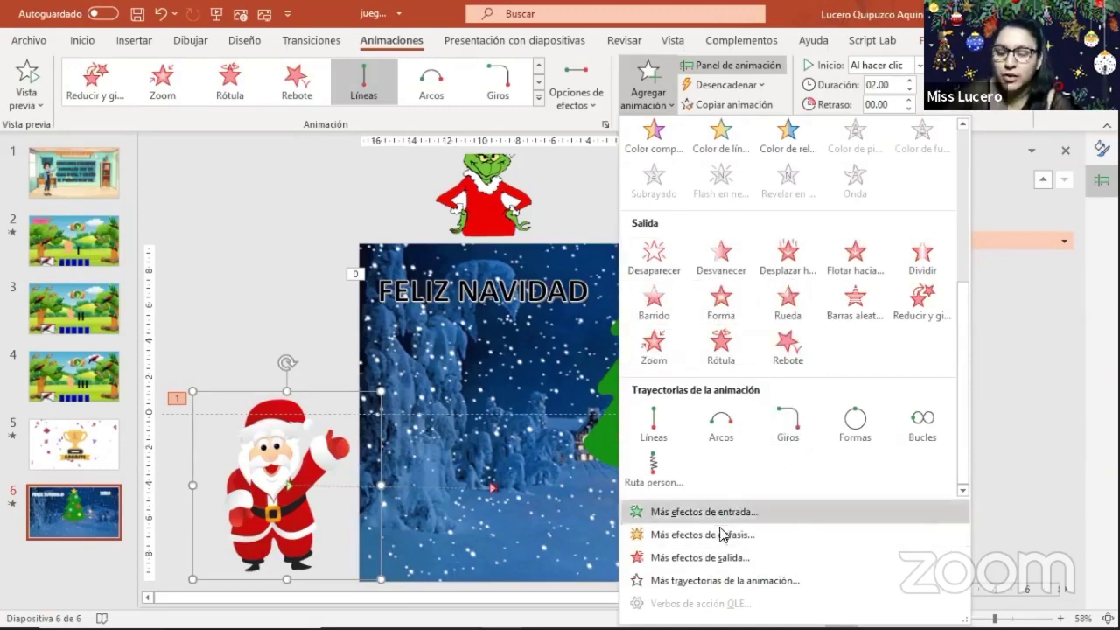
pyautogui.click(672, 557)
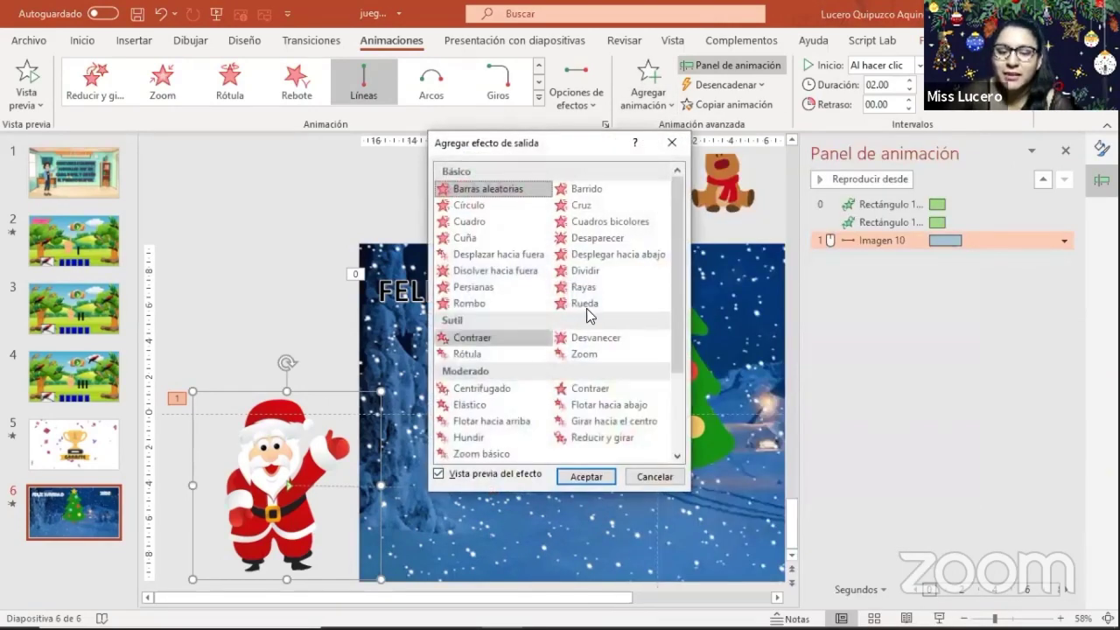
pyautogui.scroll(-3, 587, 315)
pyautogui.scroll(1, 488, 390)
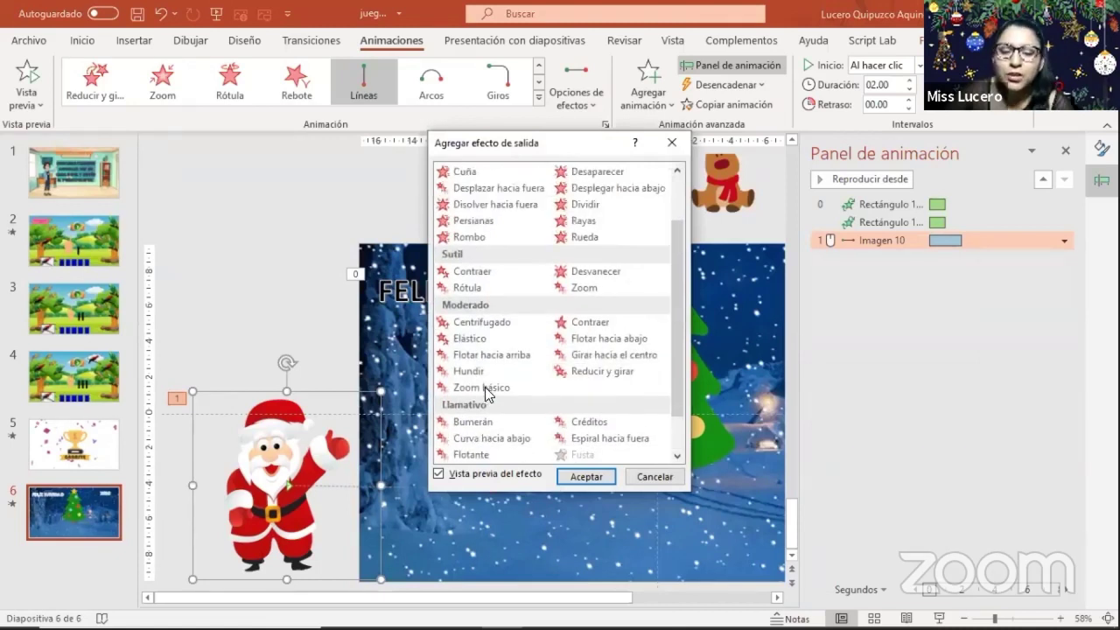
pyautogui.scroll(1, 488, 389)
pyautogui.scroll(1, 488, 394)
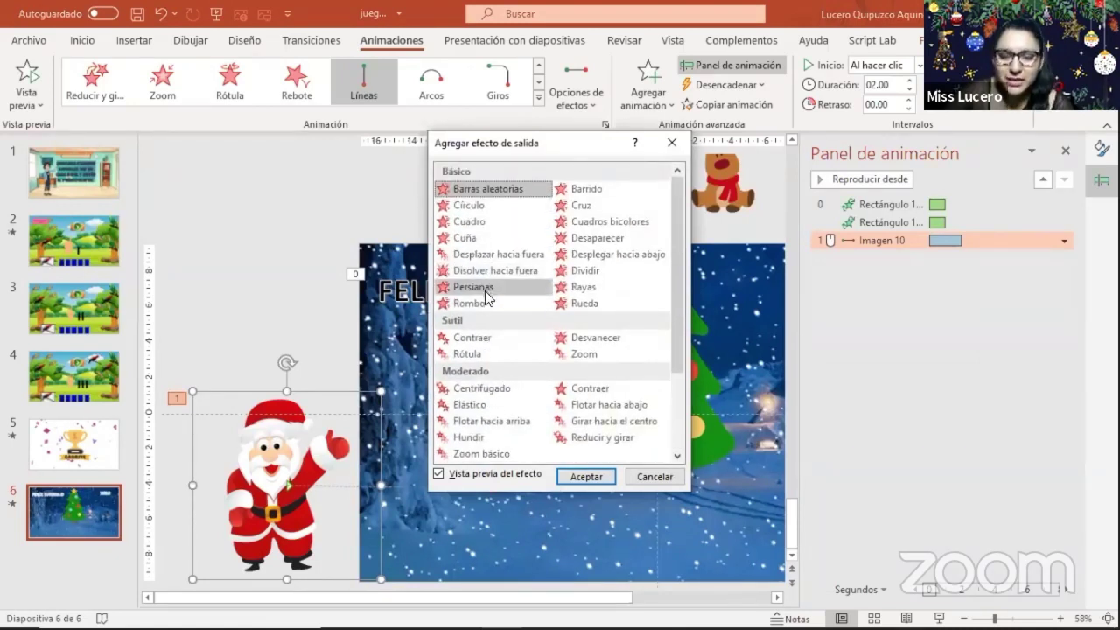
pyautogui.click(573, 306)
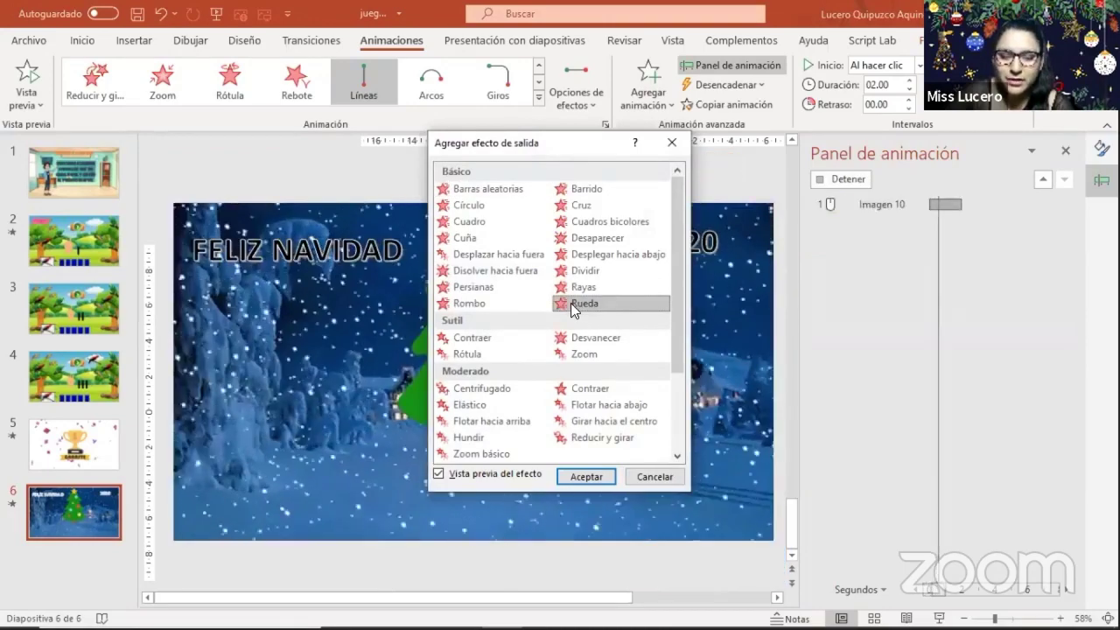
pyautogui.click(594, 475)
# Make Santa's Rueda exit start after the previous animation with a 3.5-second delay.
pyautogui.click(1065, 259)
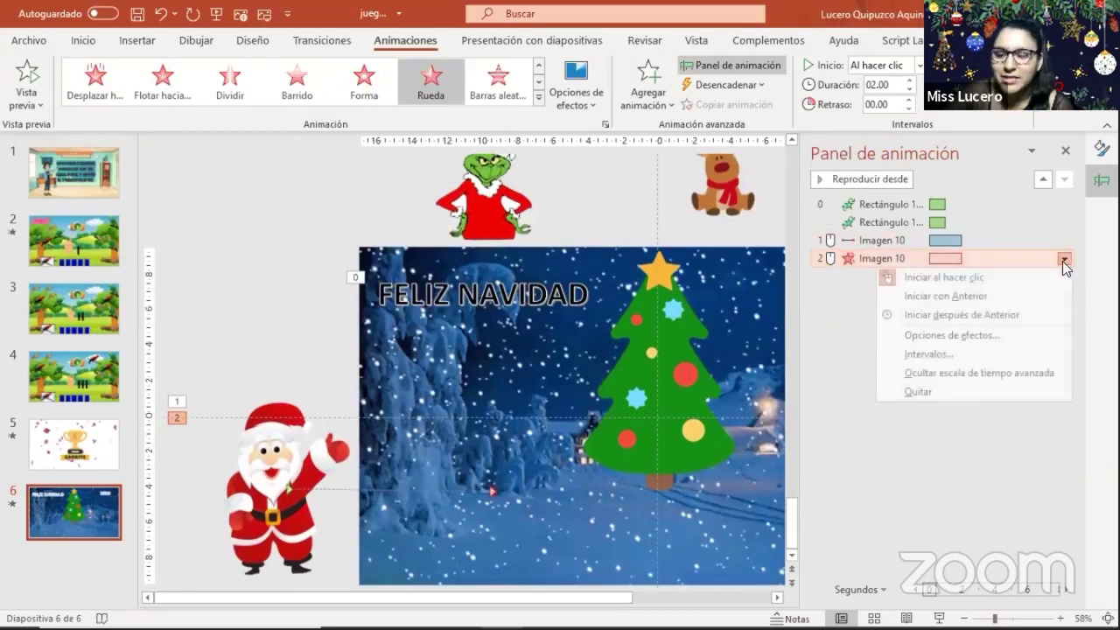
pyautogui.click(989, 309)
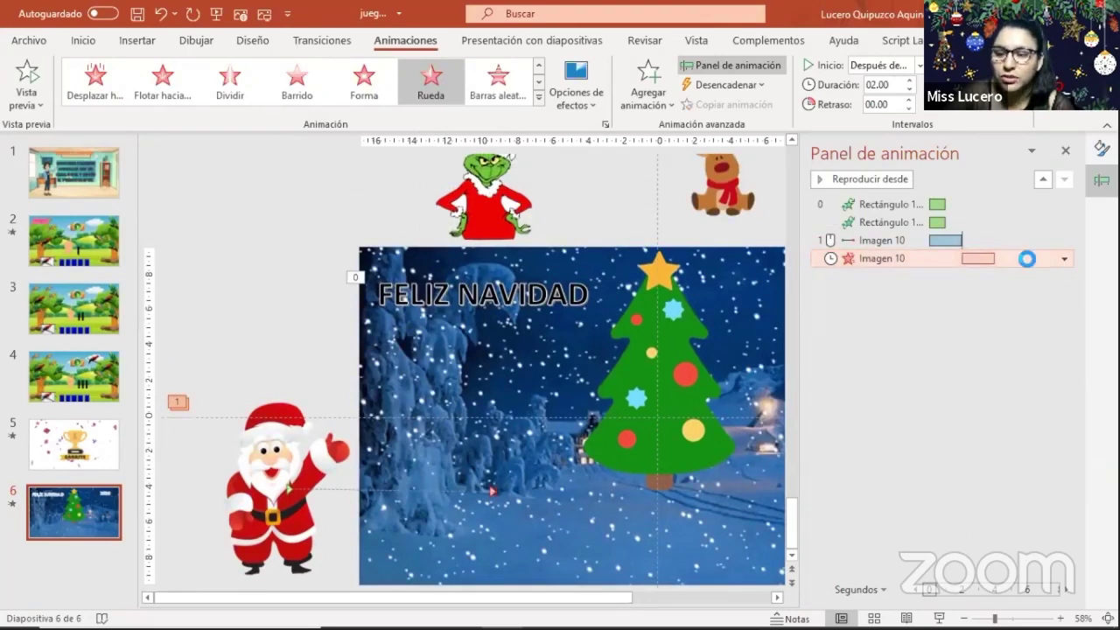
pyautogui.click(364, 222)
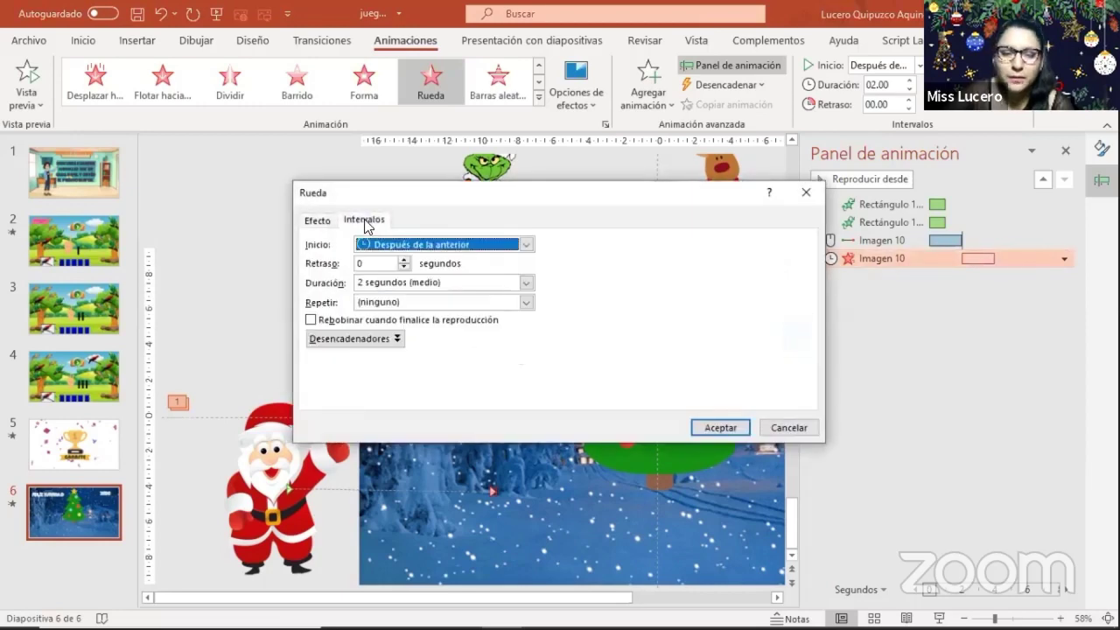
pyautogui.click(403, 259)
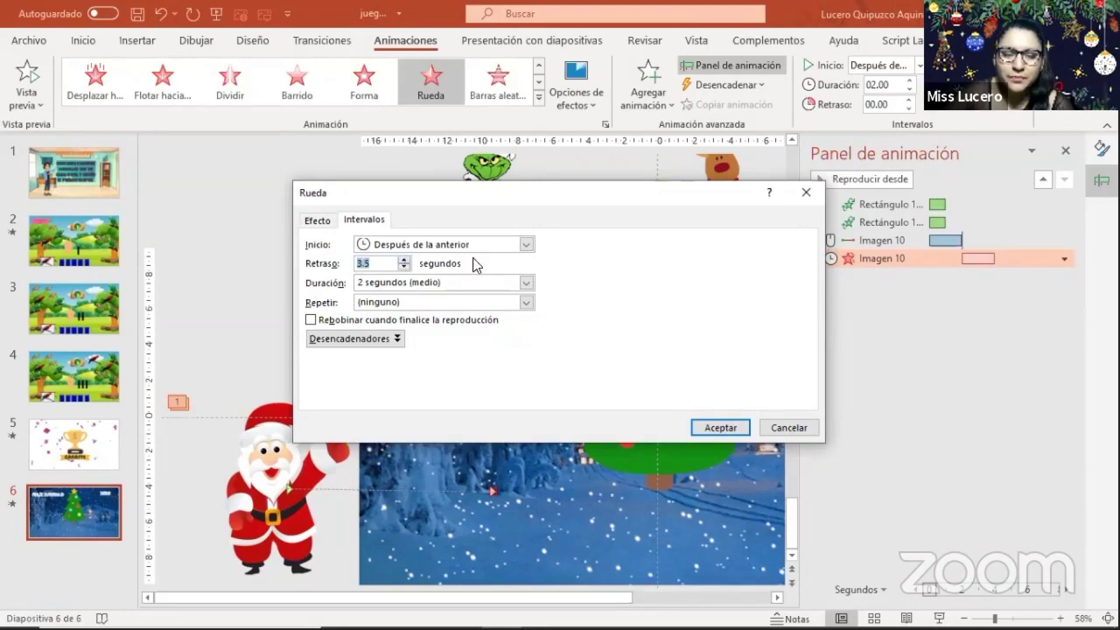
pyautogui.click(742, 428)
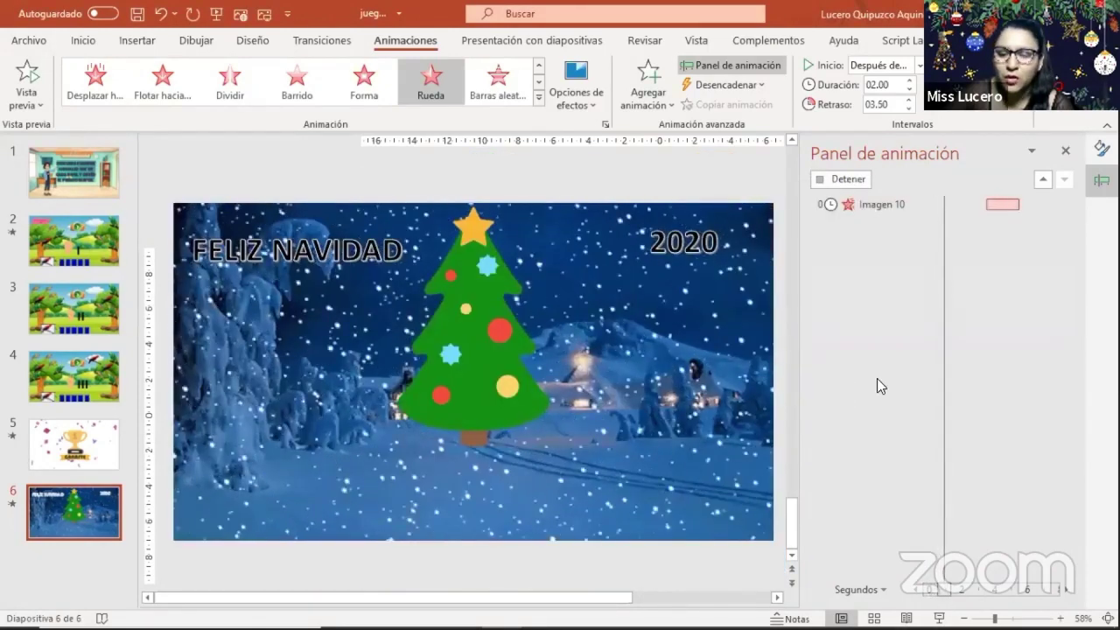
# Set Santa's motion path to start with the previous animation after 5 s, then play the slide show.
pyautogui.click(1019, 238)
pyautogui.click(1064, 241)
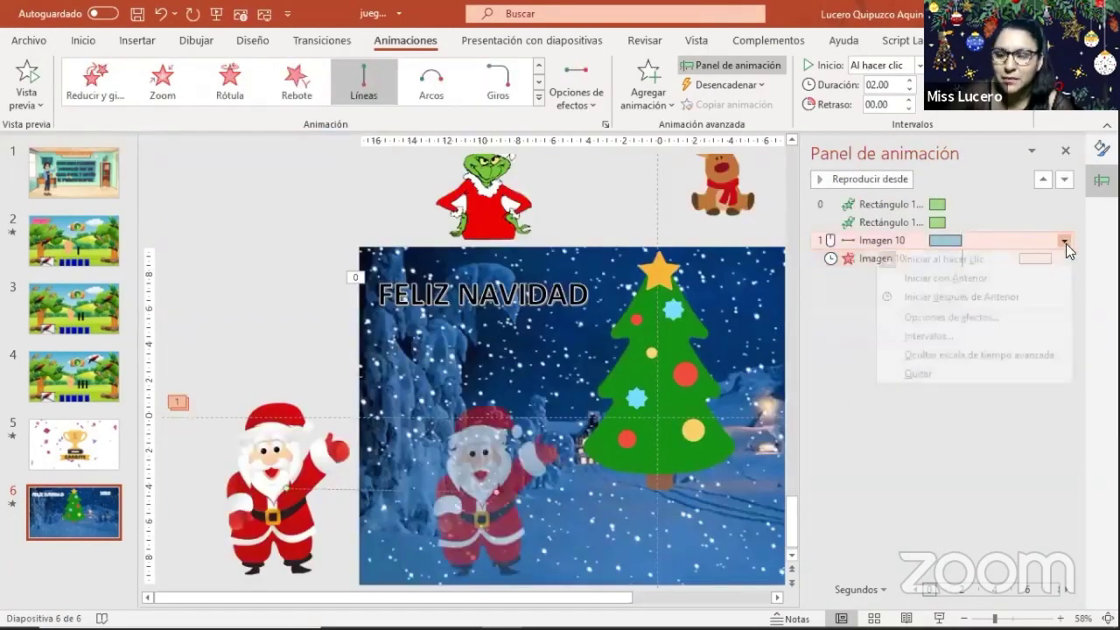
pyautogui.click(959, 280)
pyautogui.doubleClick(870, 243)
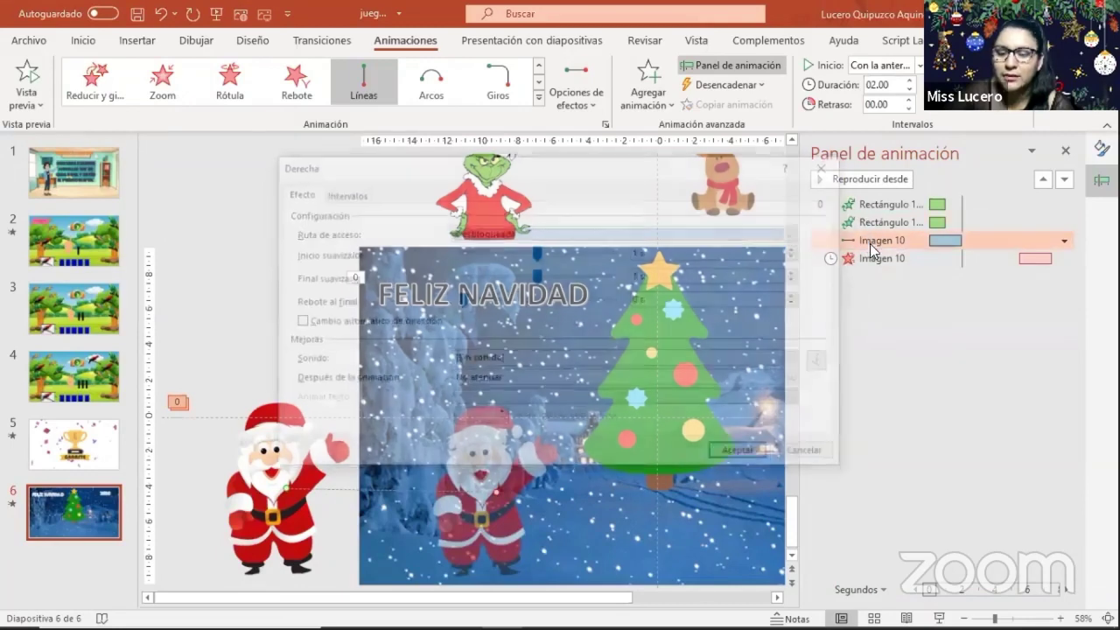
pyautogui.click(345, 193)
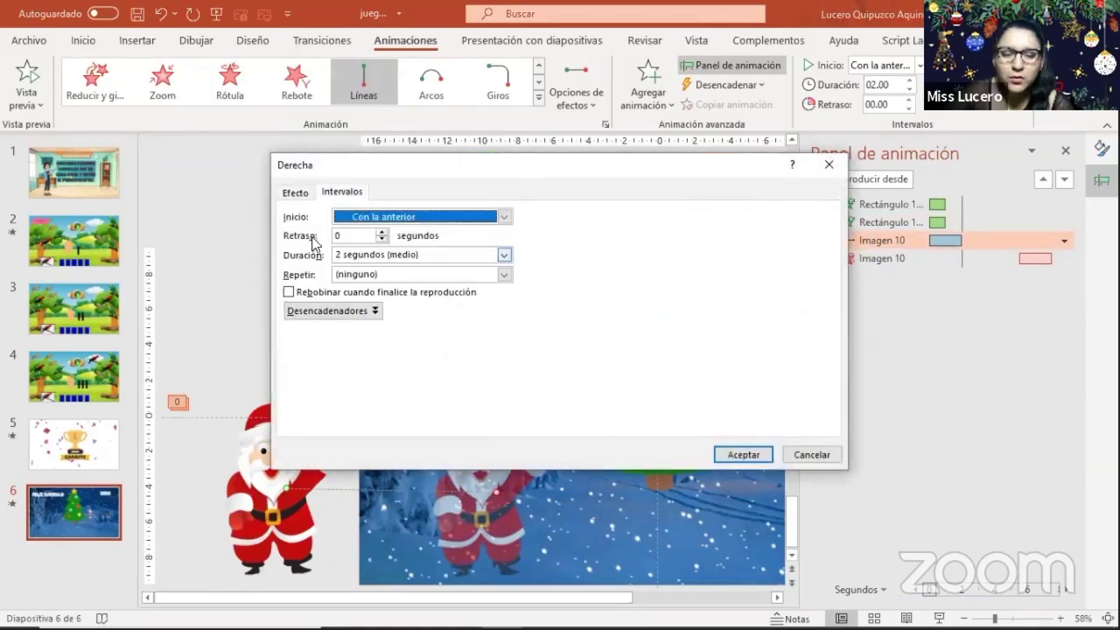
pyautogui.tripleClick(382, 232)
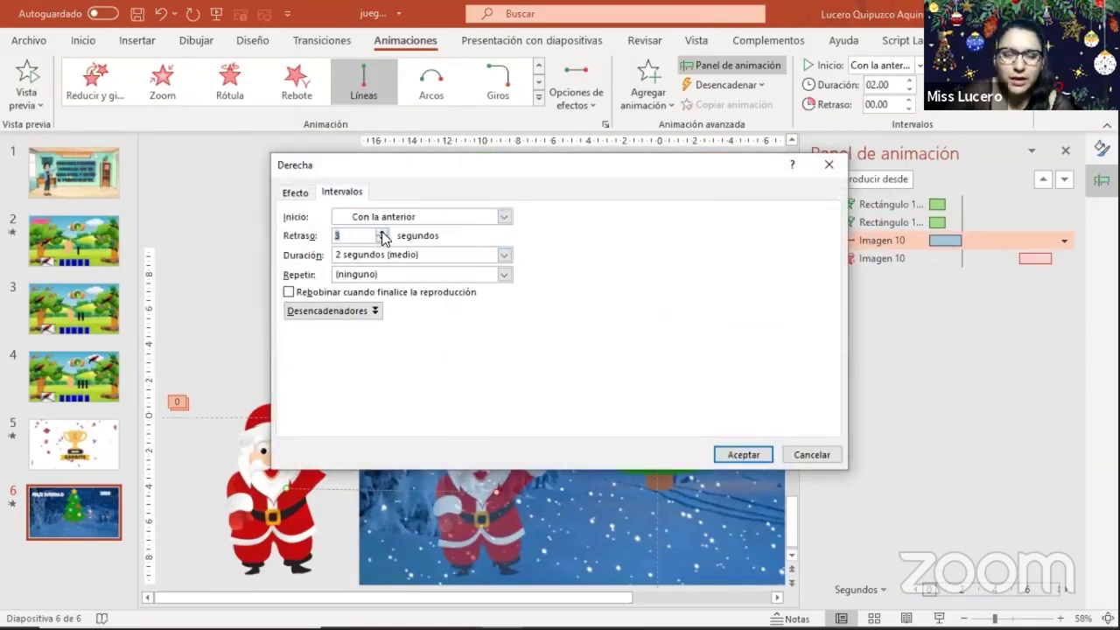
pyautogui.click(764, 451)
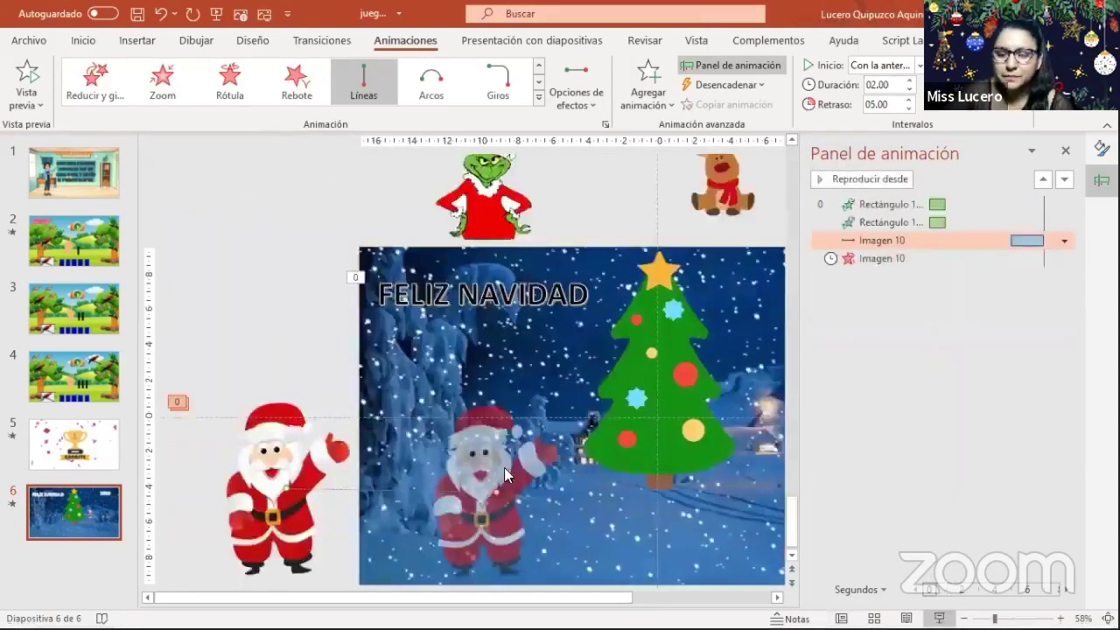
pyautogui.hotkey('shift', 'F5')
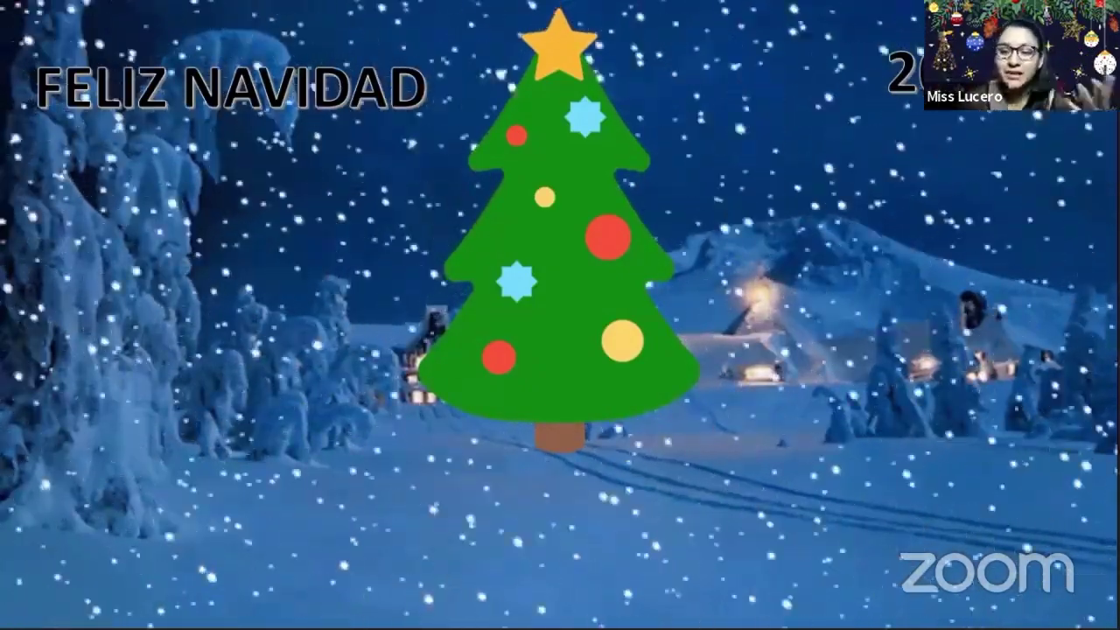
pyautogui.press('Escape')
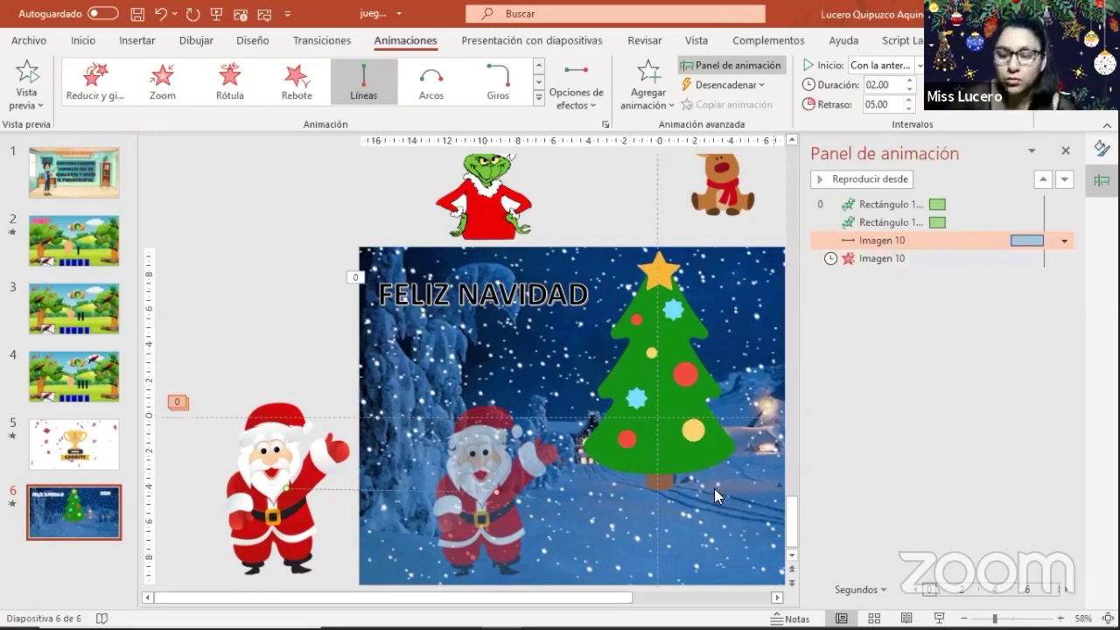
# Bring the Grinch from above the slide down into slide 6's lower-right corner.
pyautogui.hscroll(5, 713, 488)
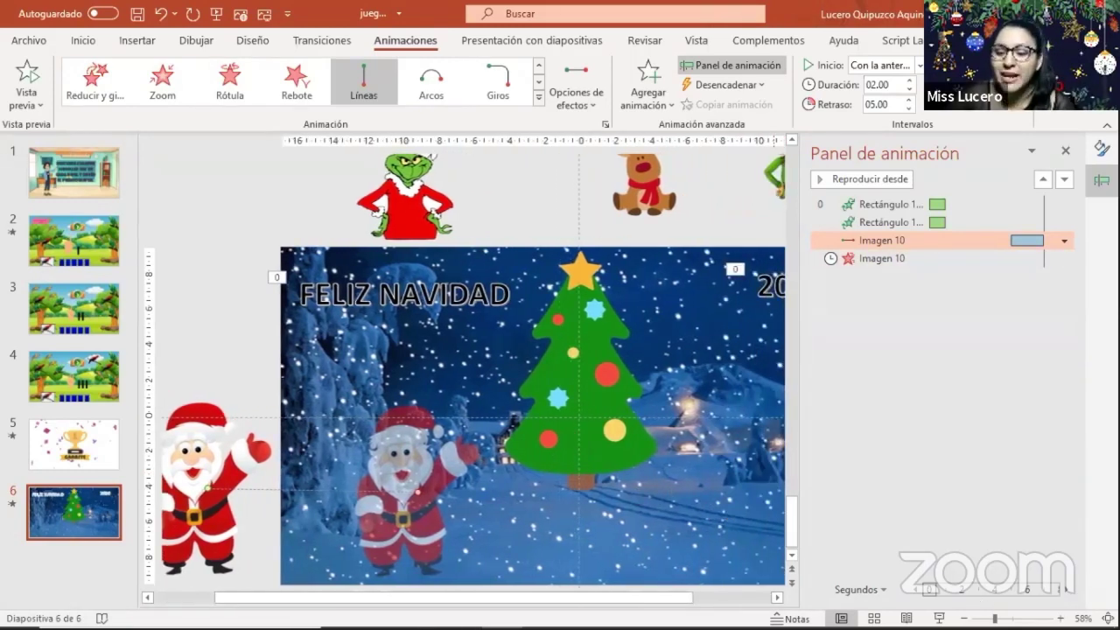
pyautogui.keyDown('ctrl'); pyautogui.scroll(-2, 310, 456); pyautogui.keyUp('ctrl')
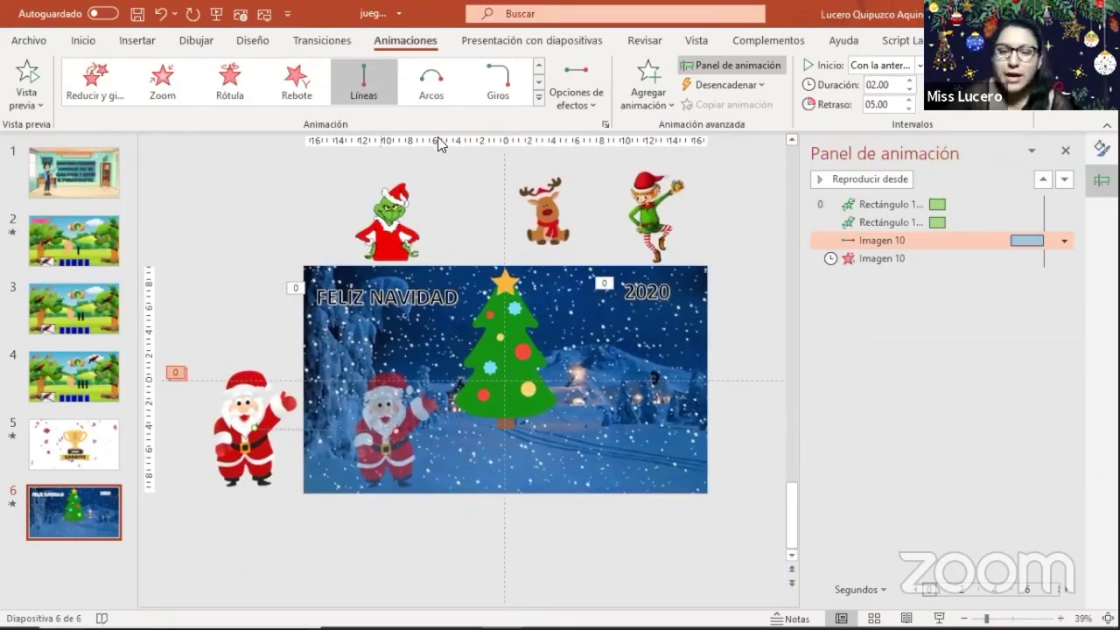
pyautogui.click(403, 223)
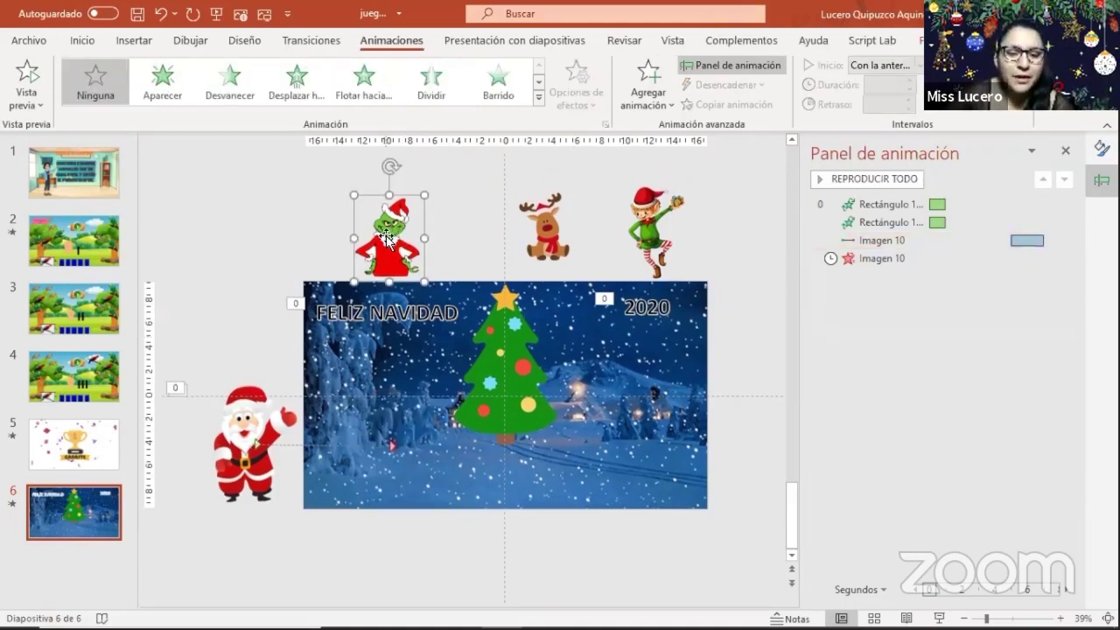
pyautogui.moveTo(387, 238); pyautogui.dragTo(670, 422)
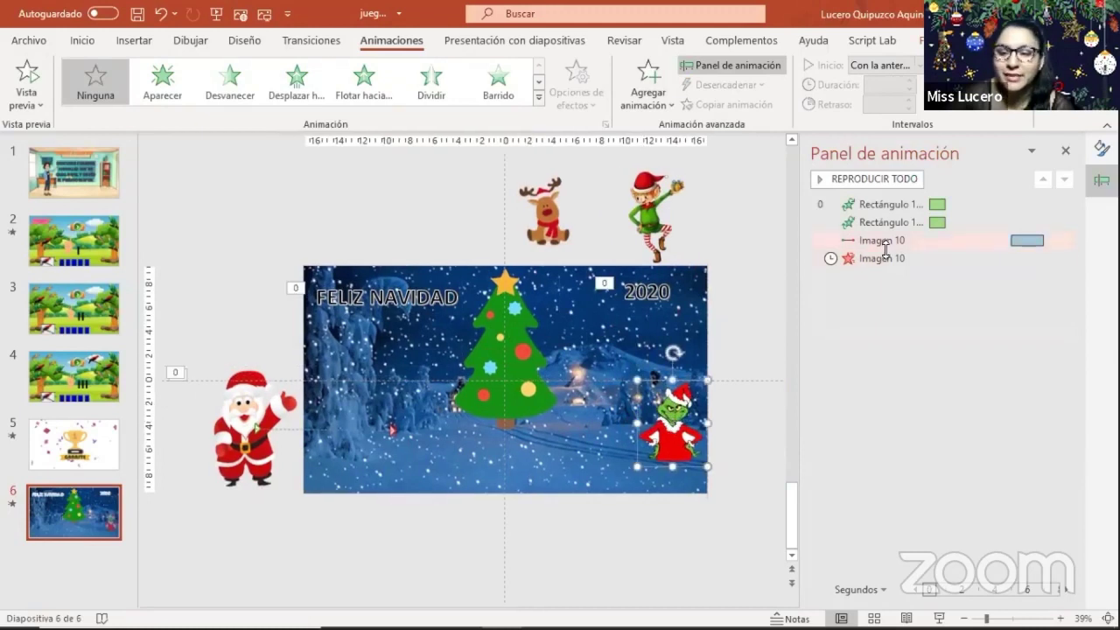
pyautogui.click(881, 258)
pyautogui.click(653, 385)
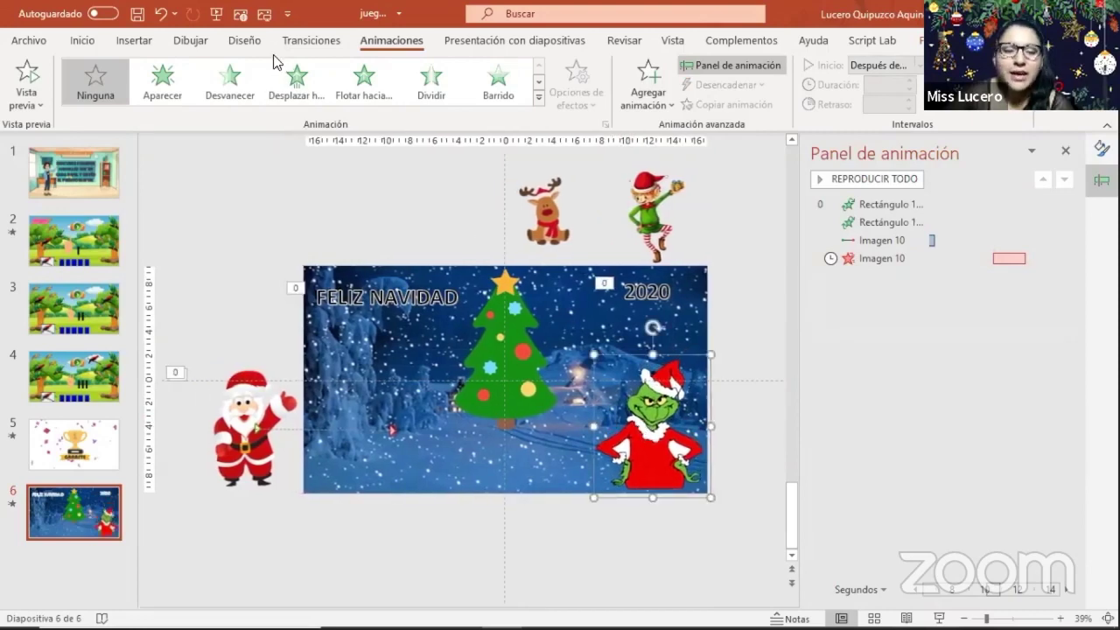
# Give the Grinch (Imagen 6) a Rebote entrance starting after the previous, ordered above Imagen 10.
pyautogui.click(538, 99)
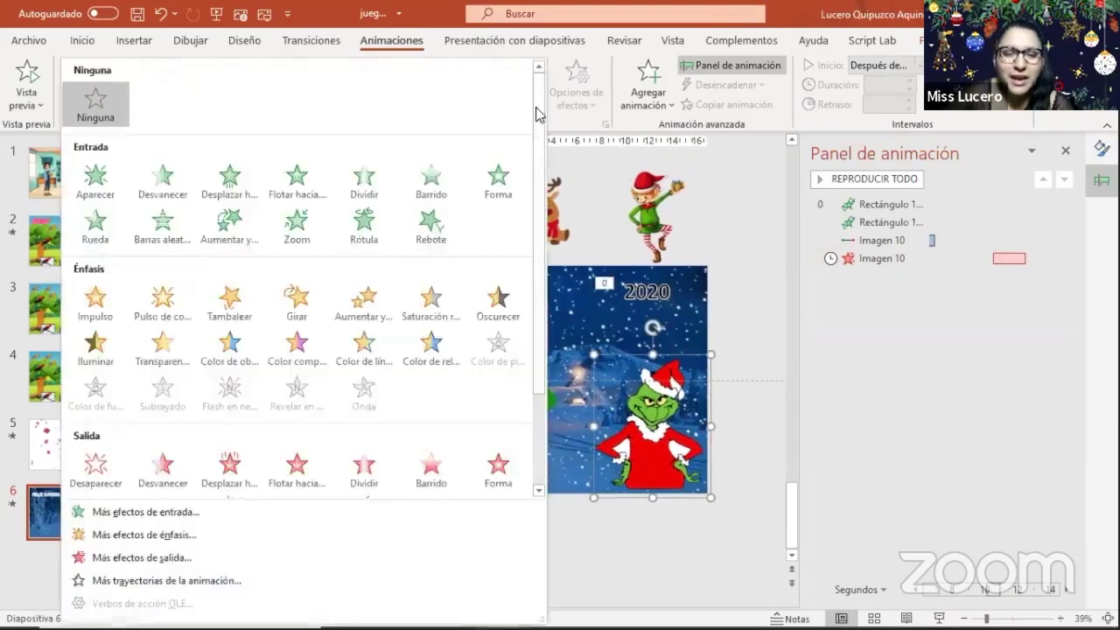
pyautogui.click(437, 224)
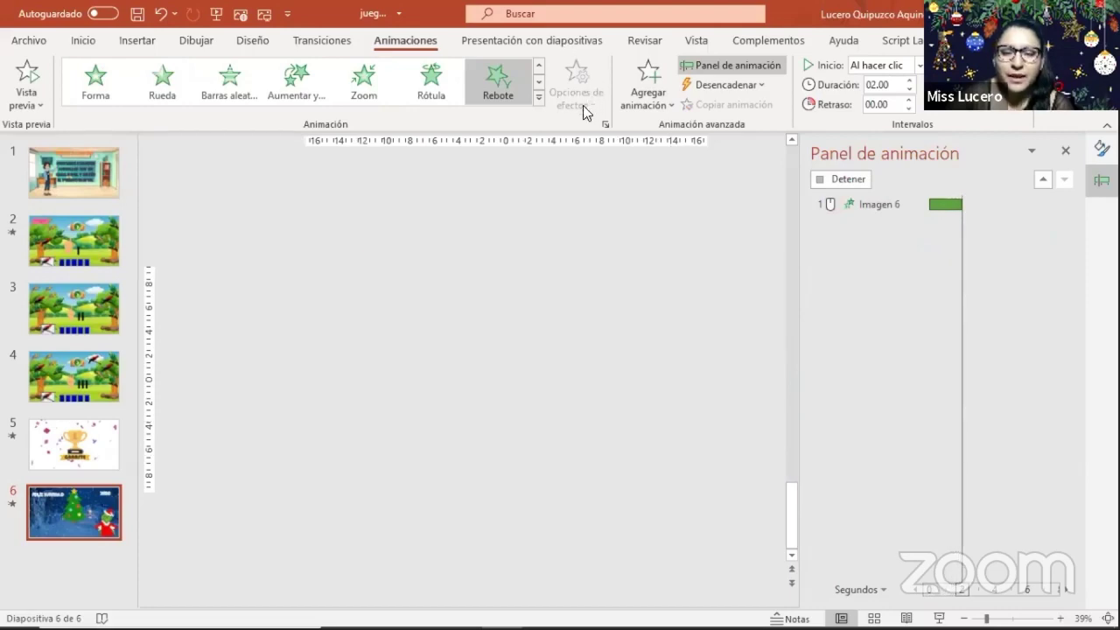
pyautogui.click(654, 420)
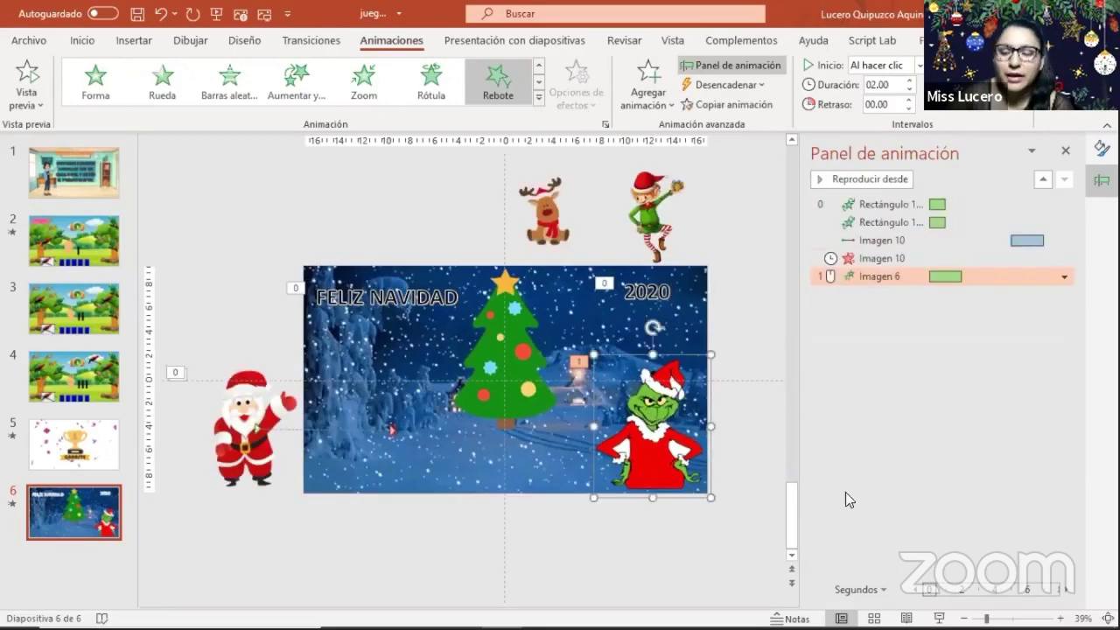
pyautogui.click(1064, 278)
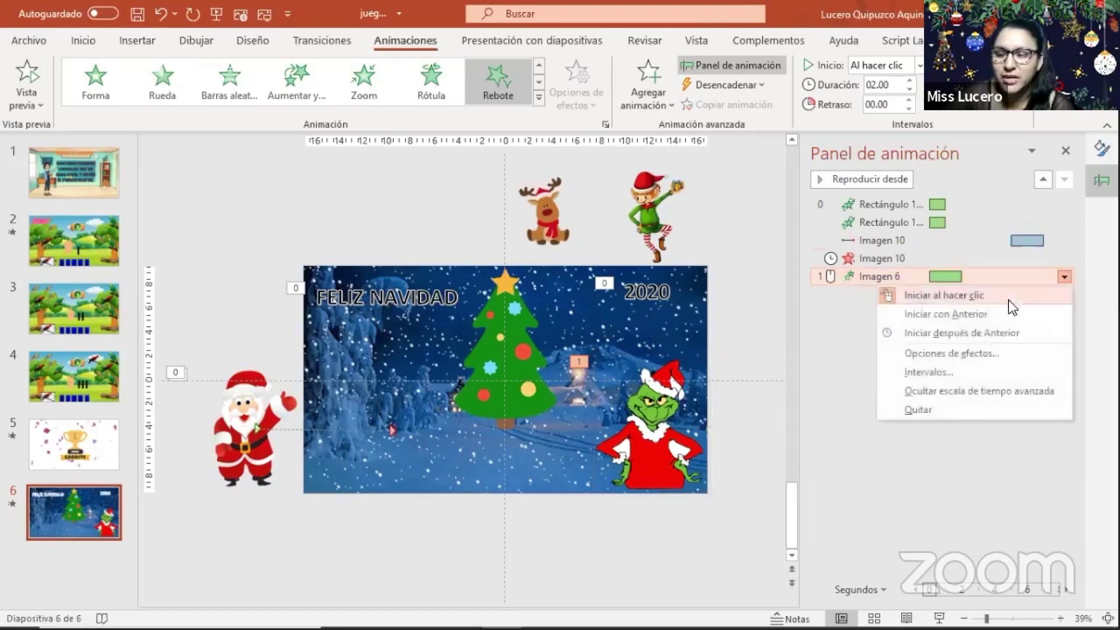
pyautogui.click(955, 315)
pyautogui.click(1066, 278)
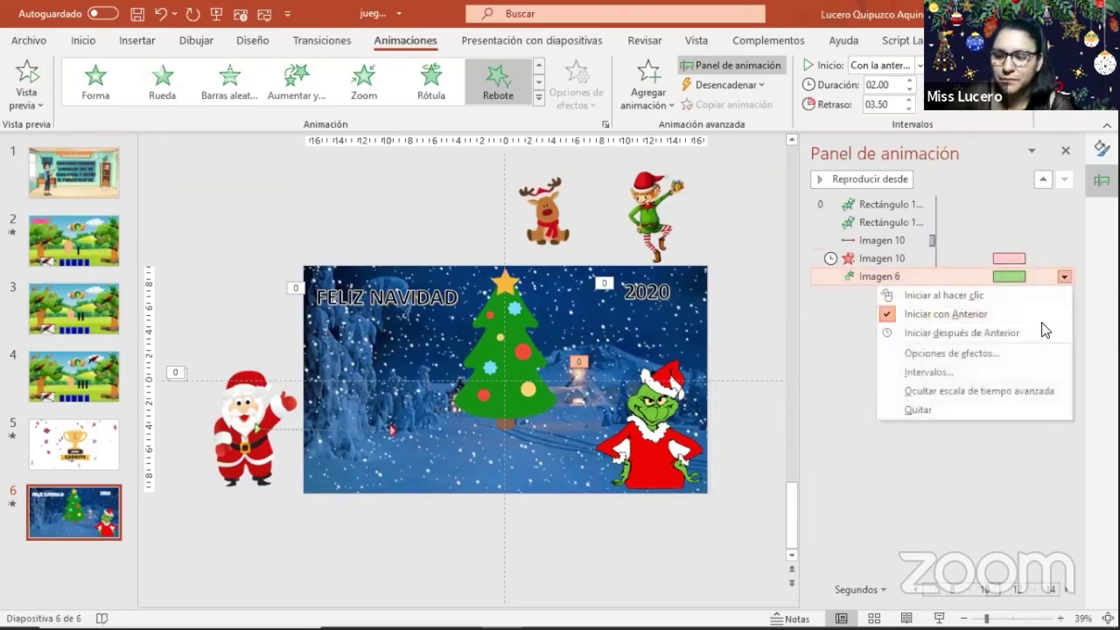
pyautogui.click(1020, 333)
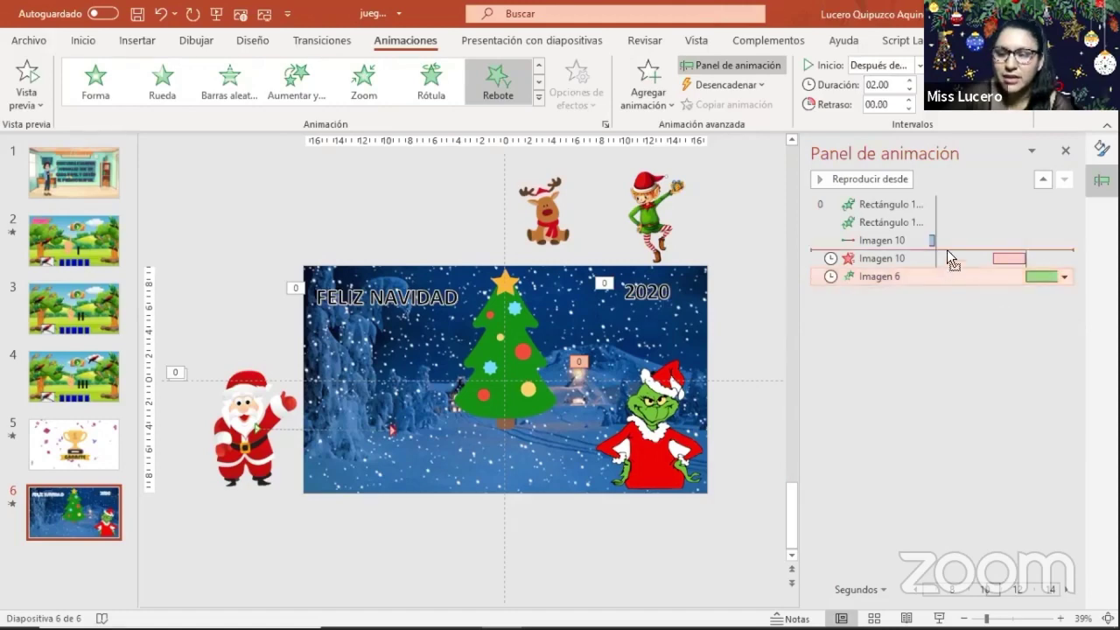
pyautogui.moveTo(947, 250); pyautogui.dragTo(946, 249)
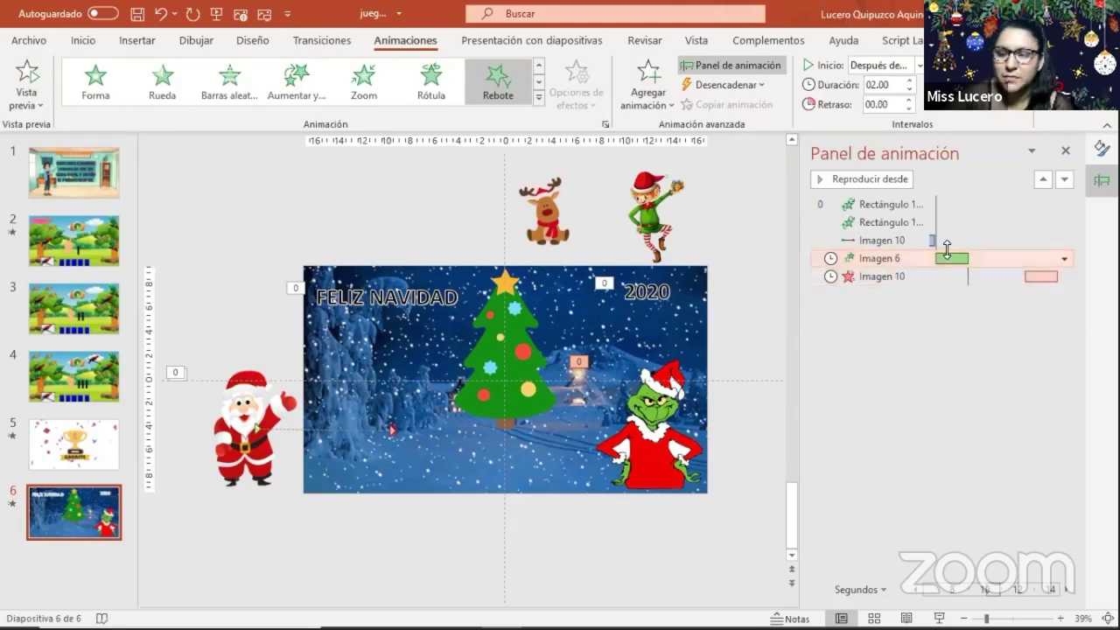
# Set the Rebote entrance's delay to 2.5 seconds and start the slide show.
pyautogui.doubleClick(1040, 259)
pyautogui.click(364, 220)
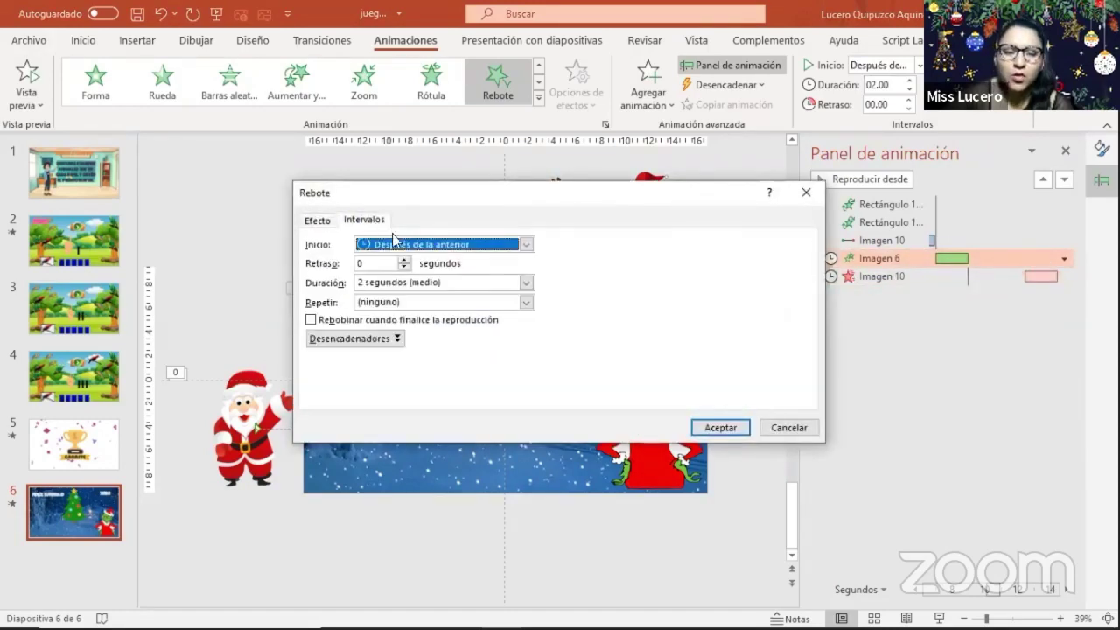
pyautogui.click(404, 259)
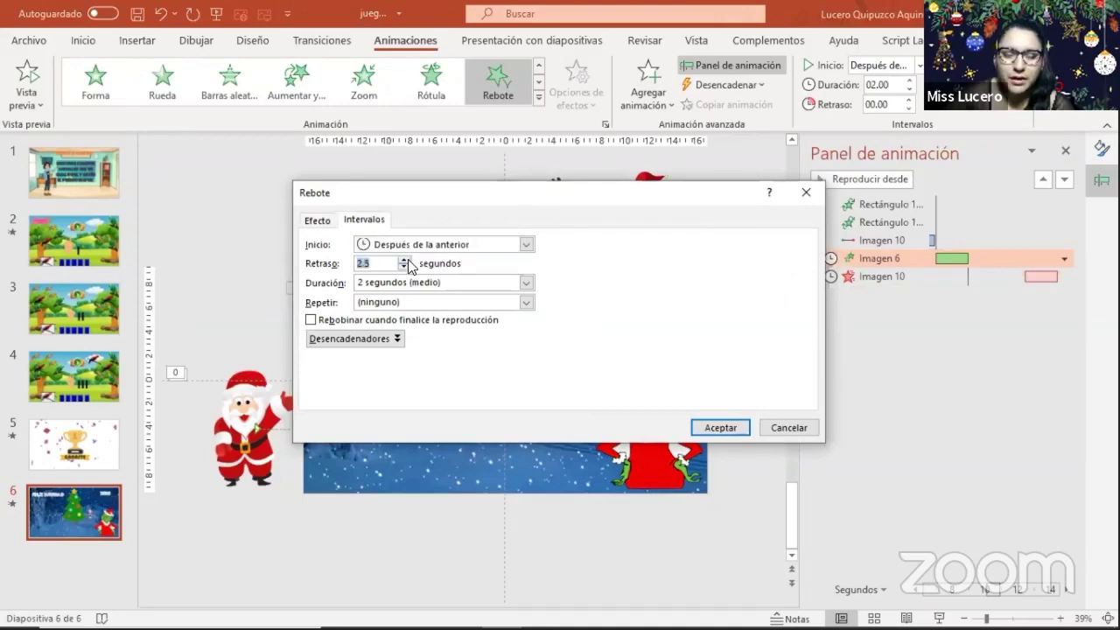
pyautogui.click(723, 425)
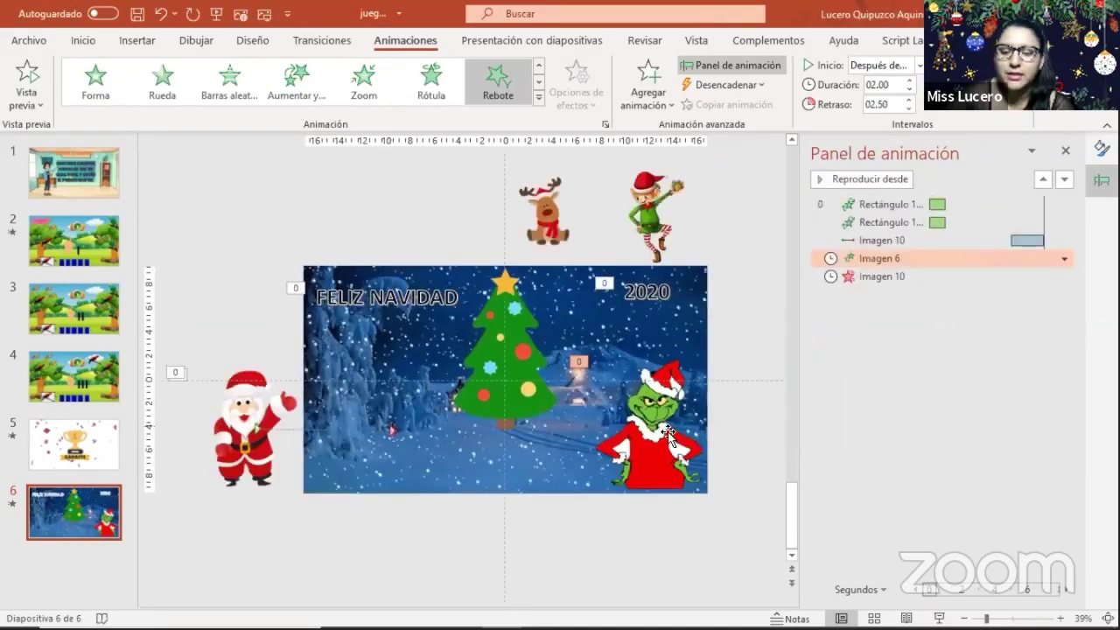
pyautogui.click(890, 275)
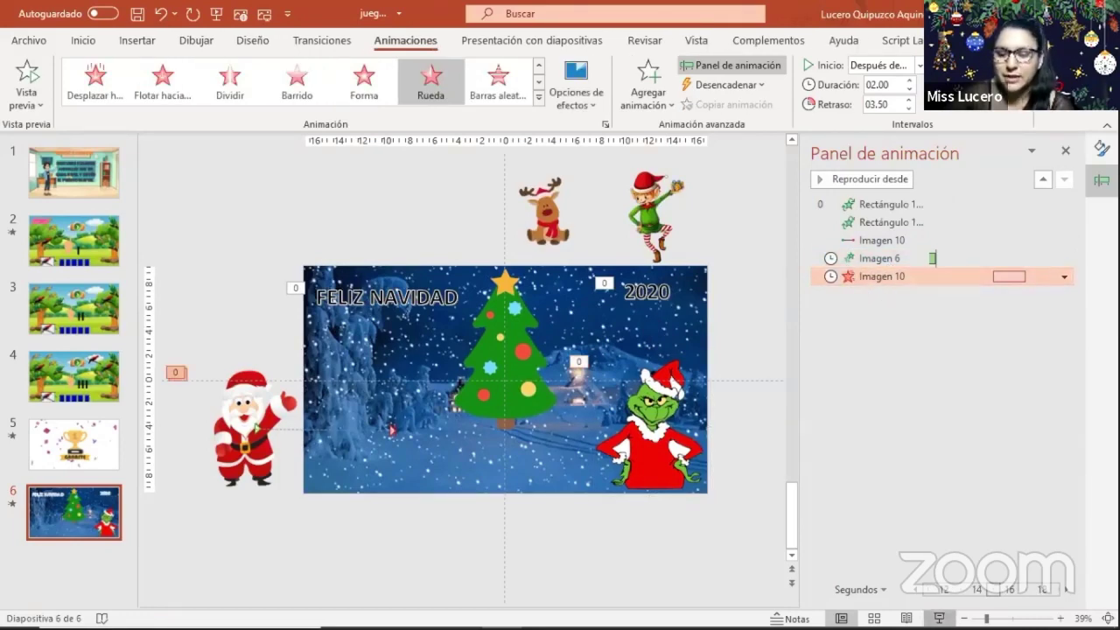
pyautogui.click(938, 618)
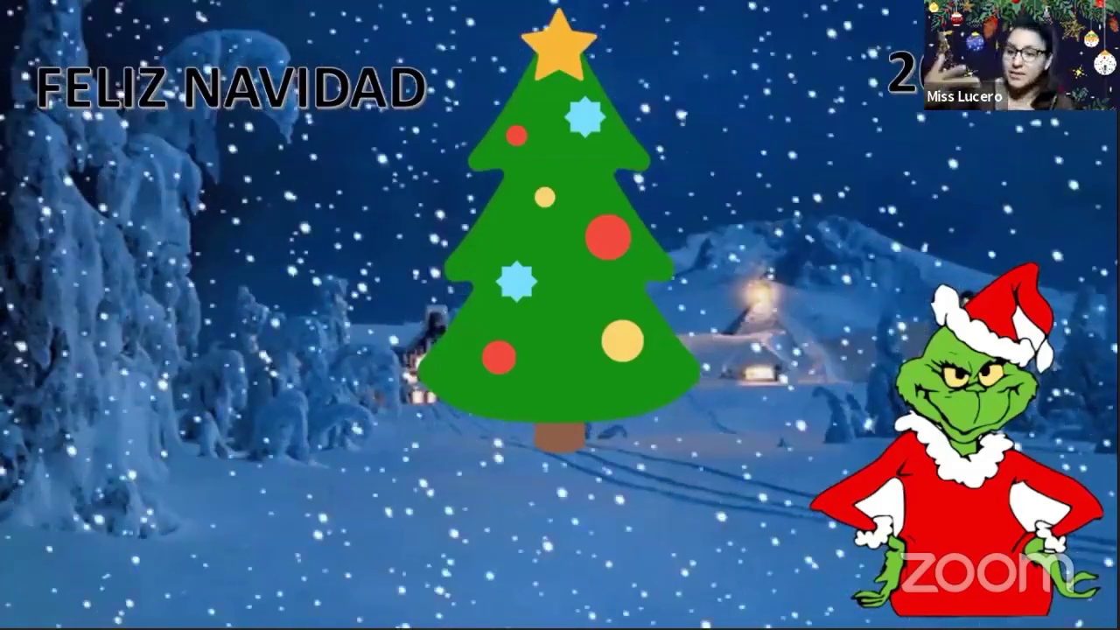
# Watch slide 6's animations play, then leave the show with Esc to resume editing.
pyautogui.press('Escape')
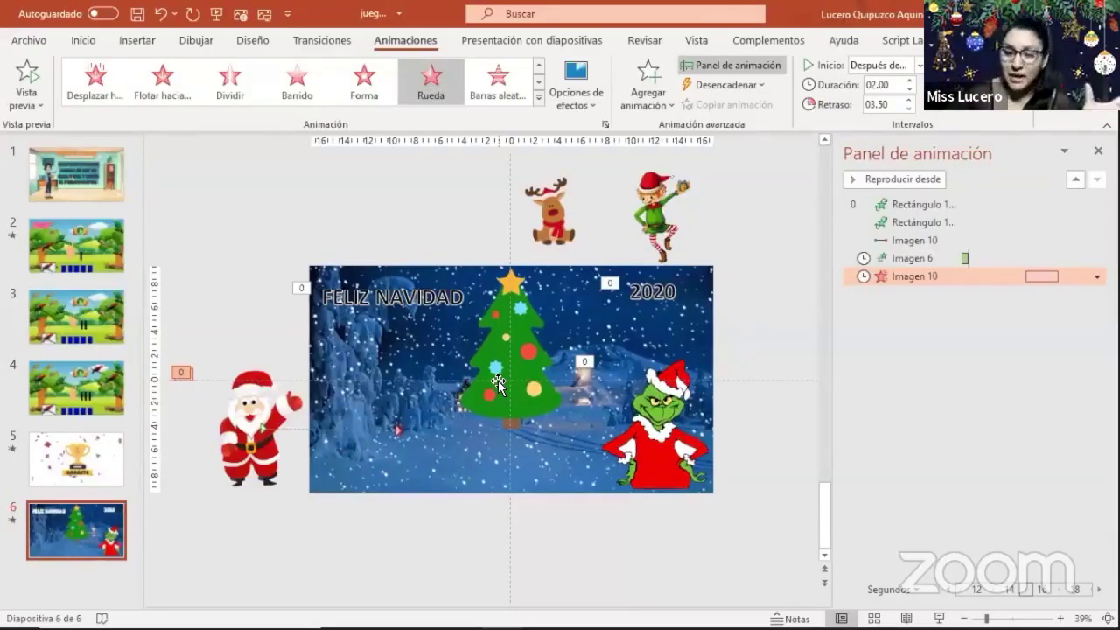
# Draw a Ruta personalizada motion path for Santa going up the slide.
pyautogui.click(269, 398)
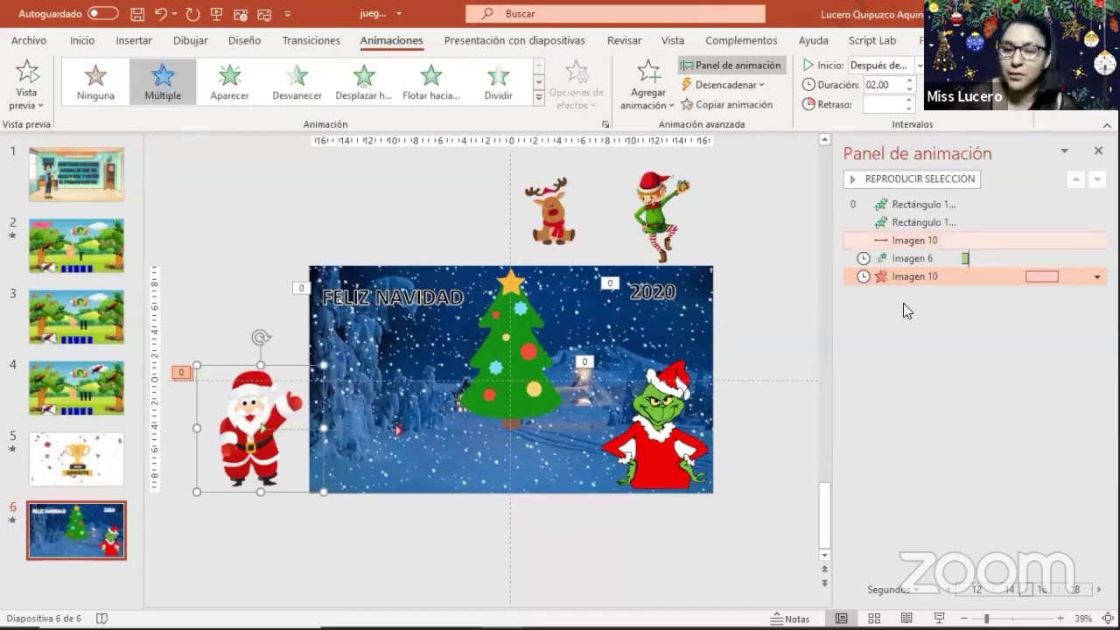
pyautogui.click(648, 83)
pyautogui.scroll(-2, 770, 367)
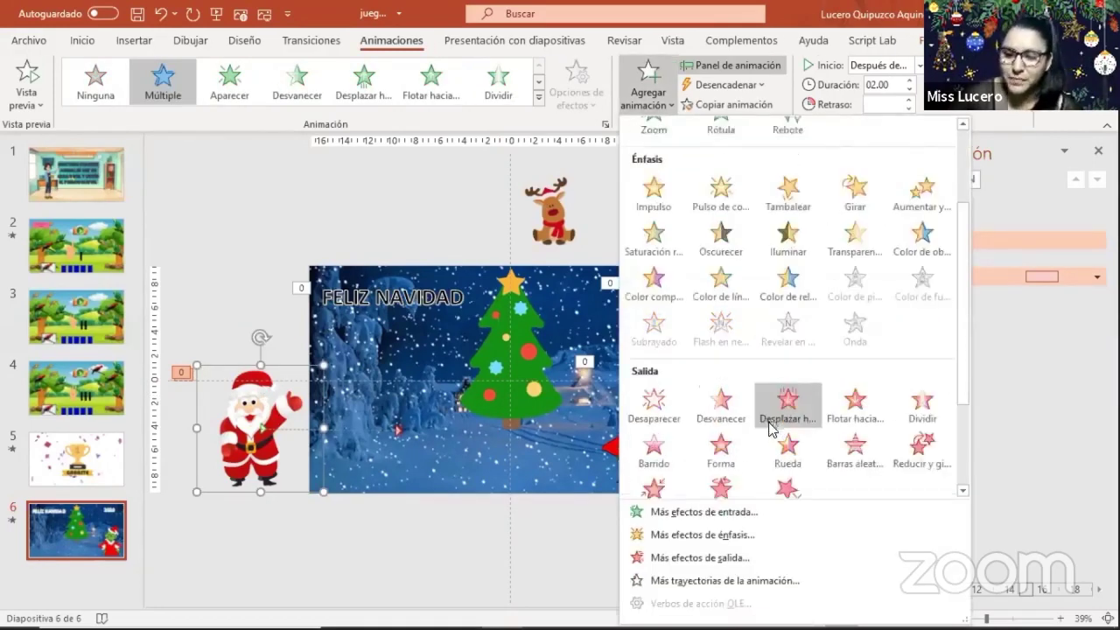
pyautogui.scroll(-3, 767, 420)
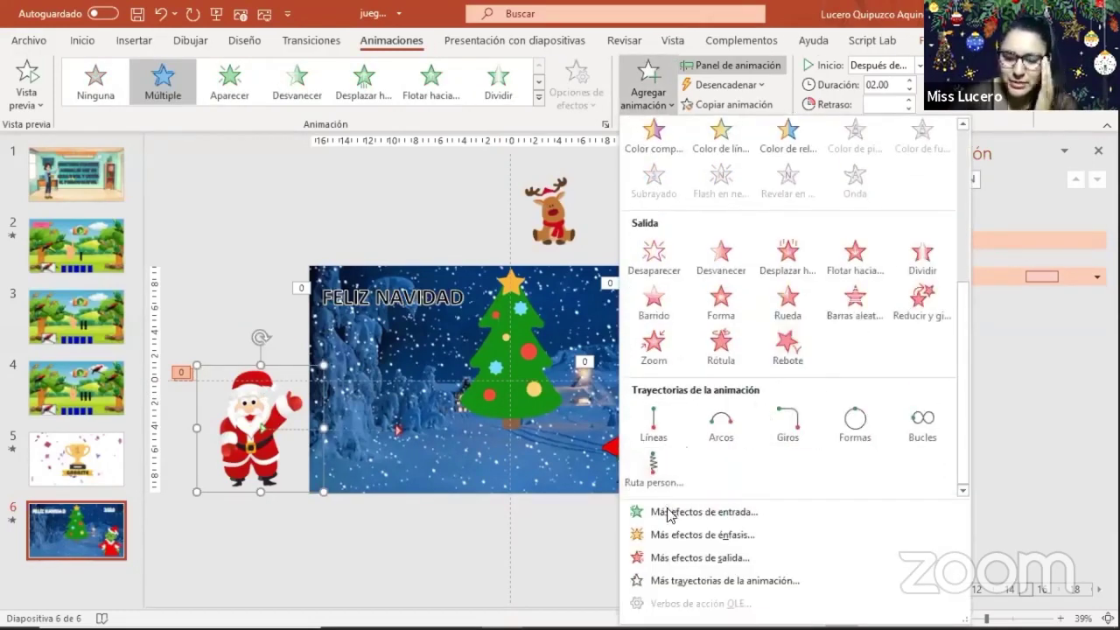
pyautogui.click(651, 470)
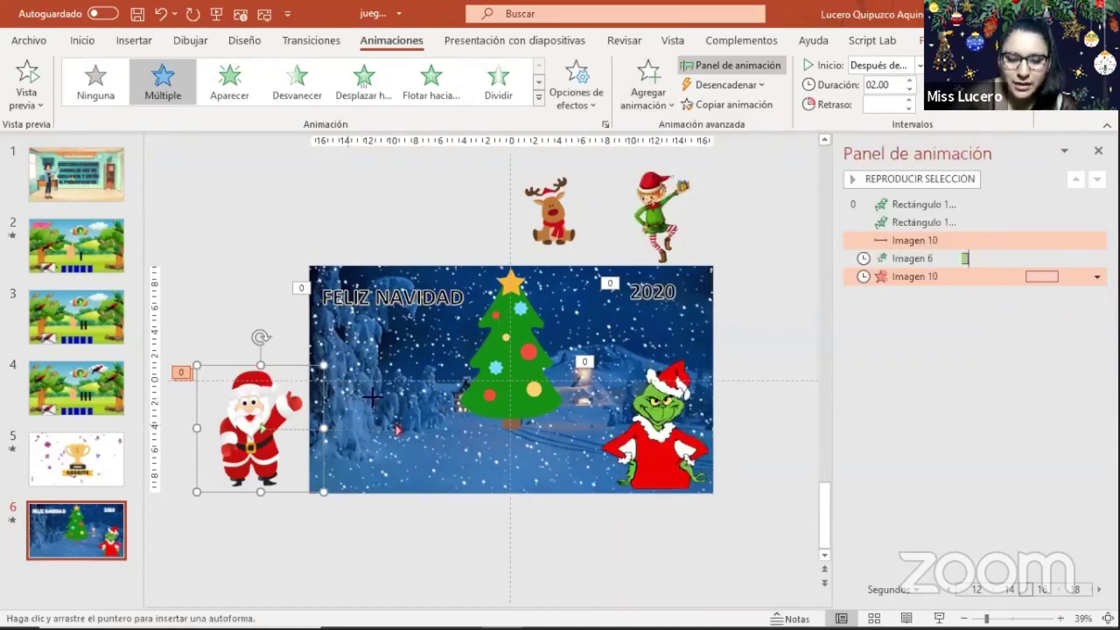
pyautogui.doubleClick(402, 329)
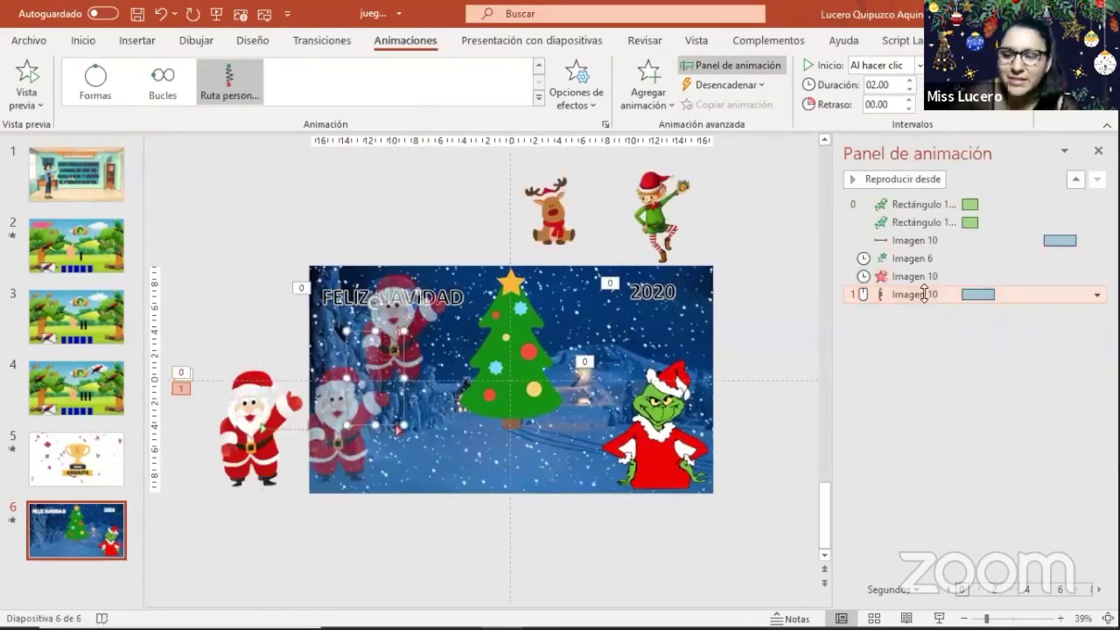
# Make Santa's custom path start with the previous animation, repeat 3 times, and move it earlier.
pyautogui.doubleClick(925, 294)
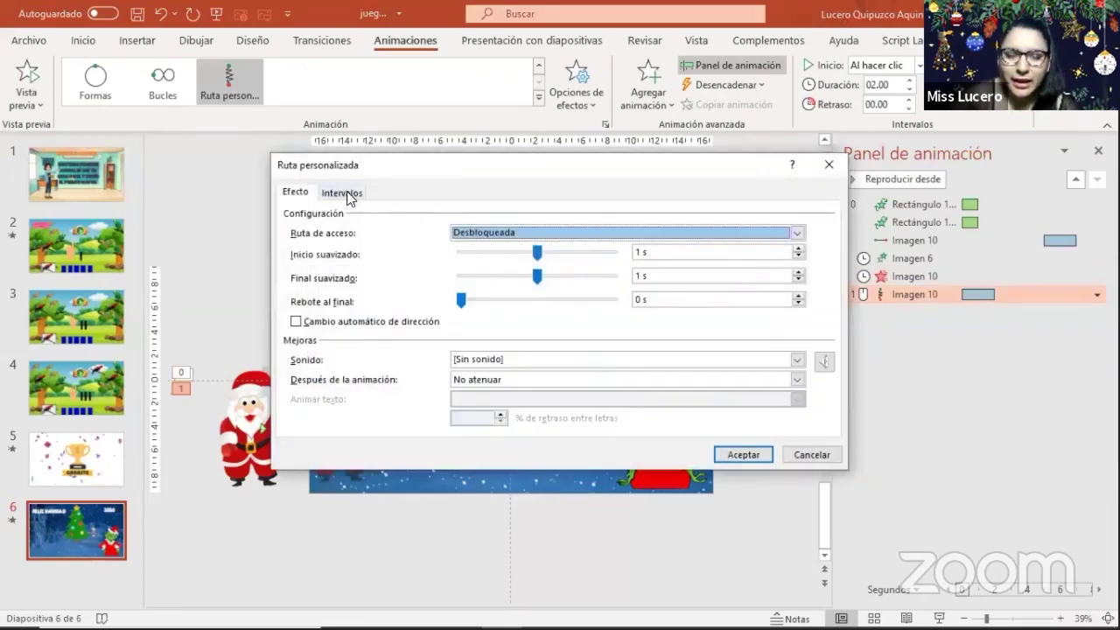
pyautogui.click(347, 193)
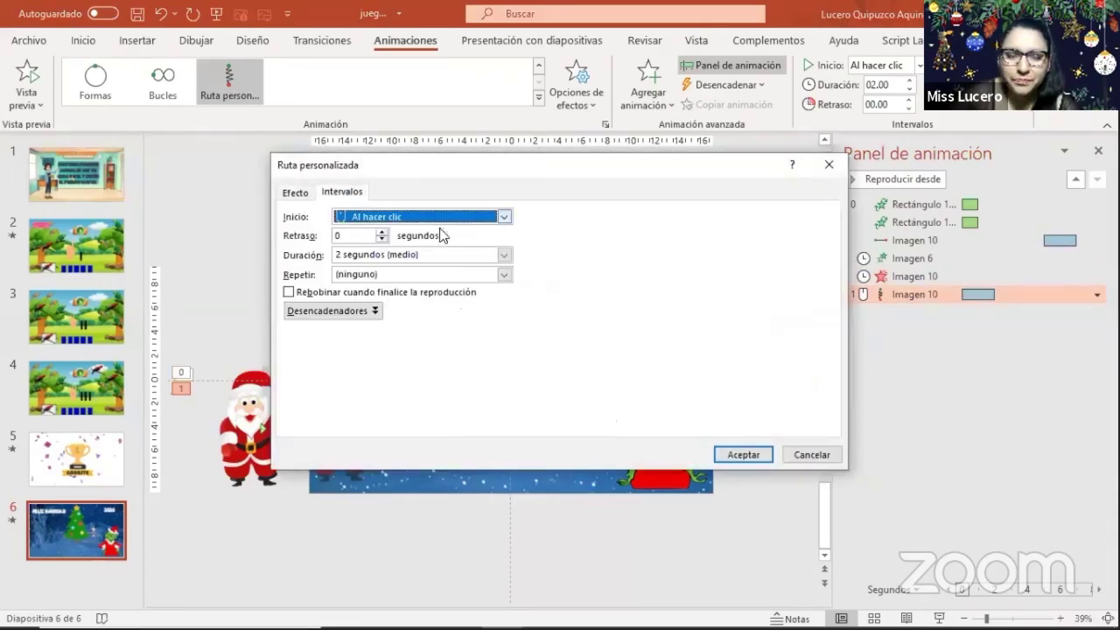
pyautogui.click(504, 274)
pyautogui.click(400, 320)
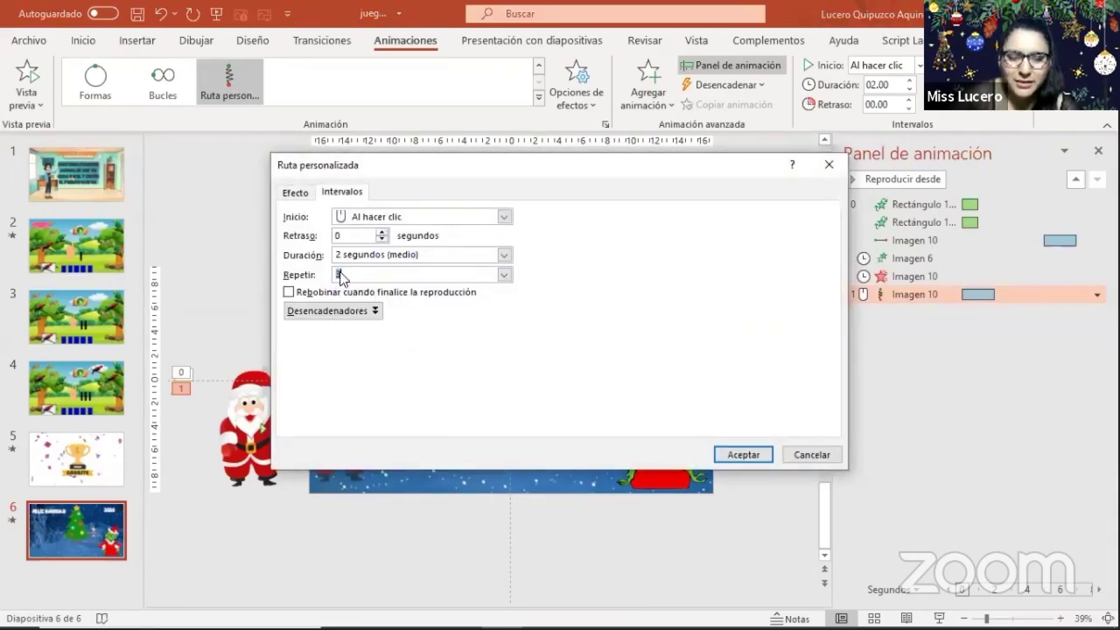
pyautogui.click(449, 219)
pyautogui.click(392, 243)
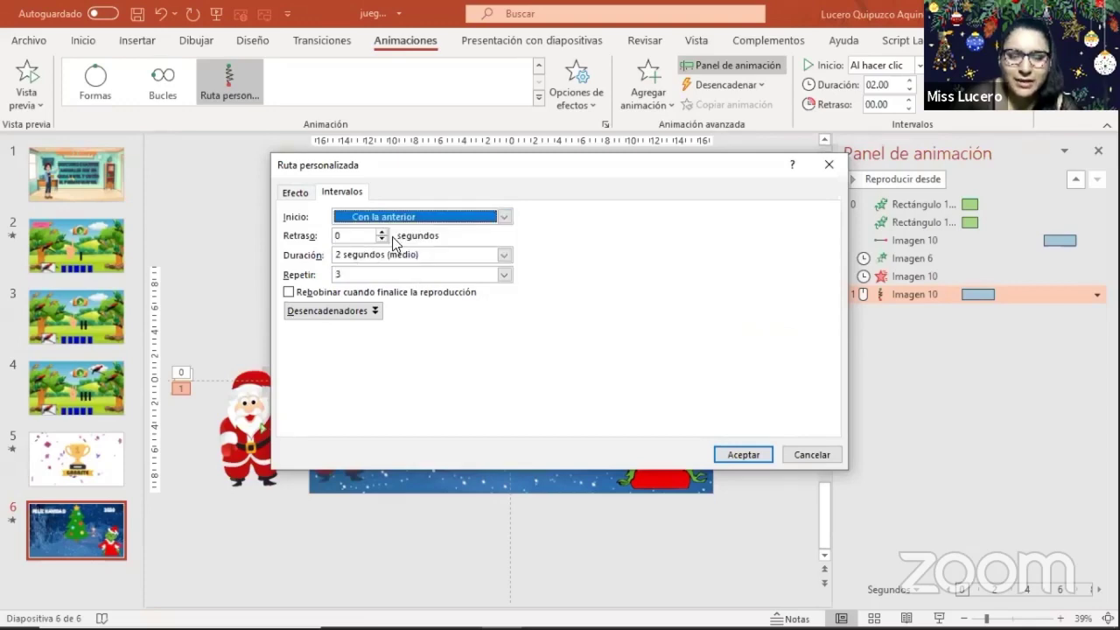
pyautogui.click(743, 454)
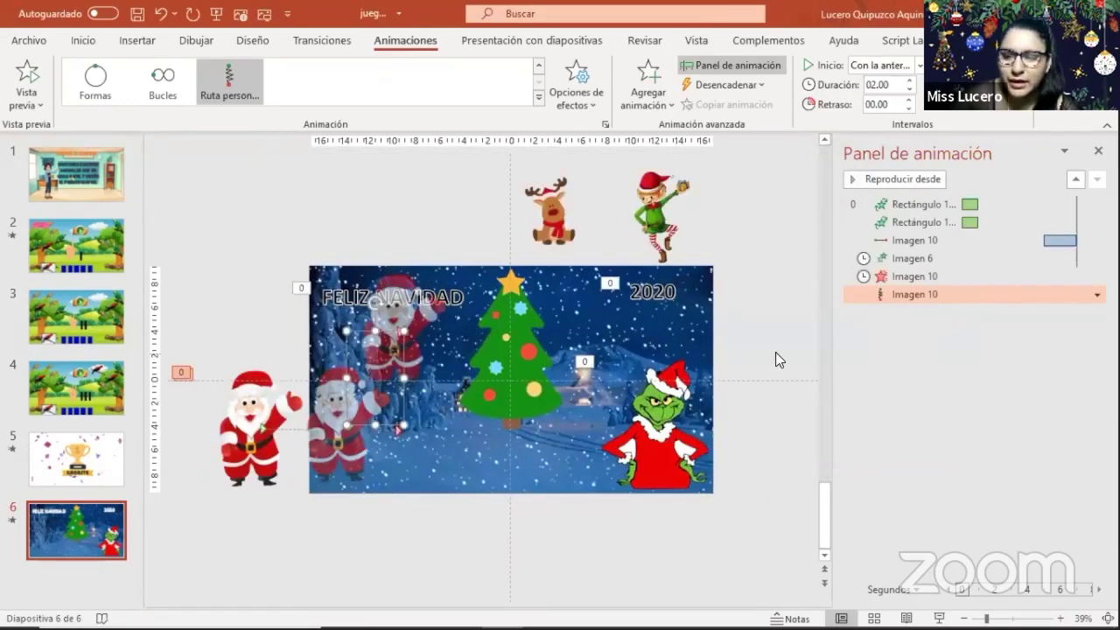
pyautogui.moveTo(917, 296); pyautogui.dragTo(918, 262)
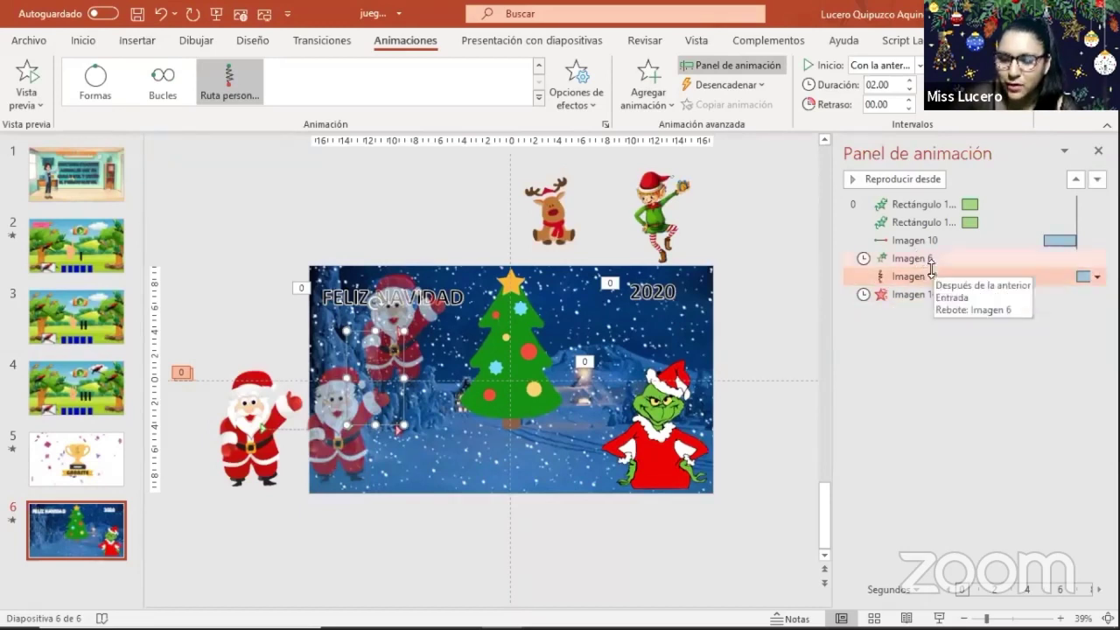
# Drag Santa's Ruta personalizada entry above Imagen 6 in the Animation Pane, then play the show.
pyautogui.click(939, 243)
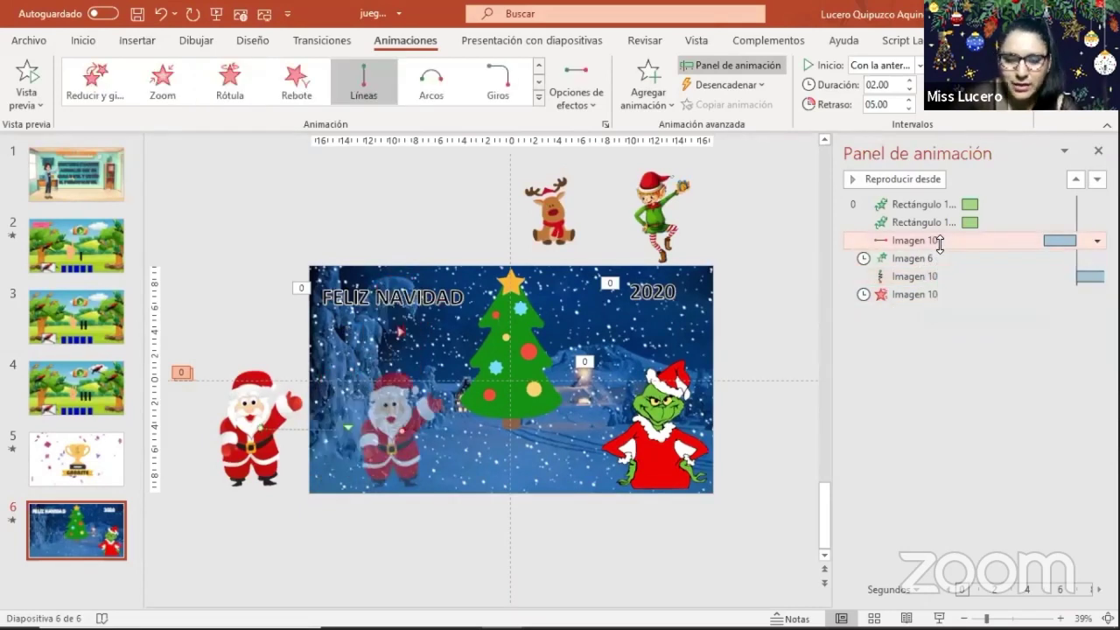
pyautogui.click(942, 260)
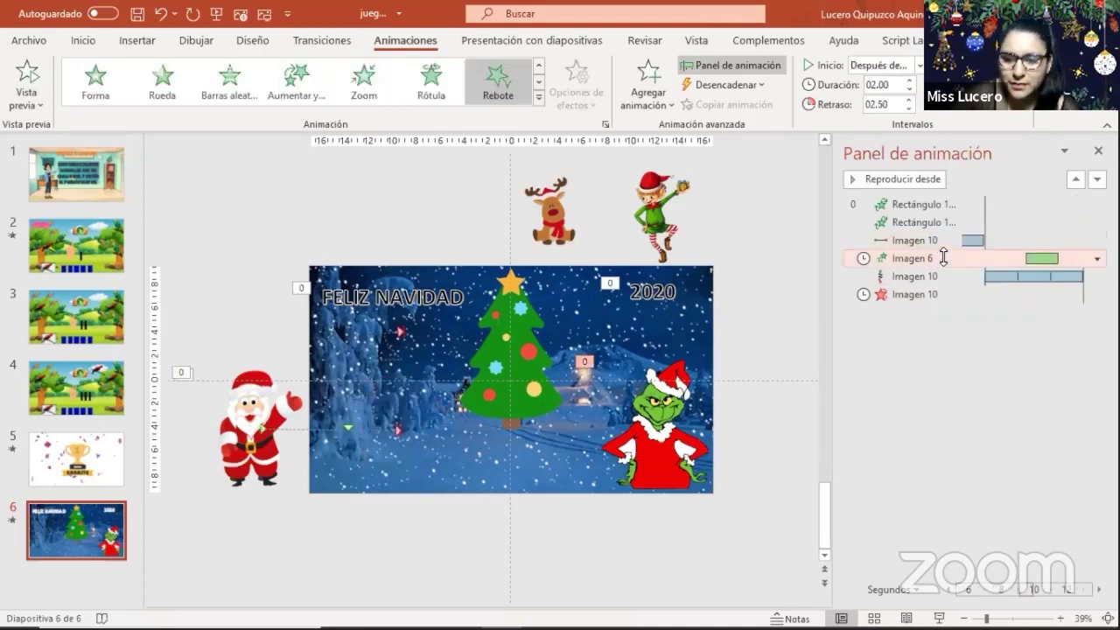
pyautogui.click(941, 242)
pyautogui.click(929, 294)
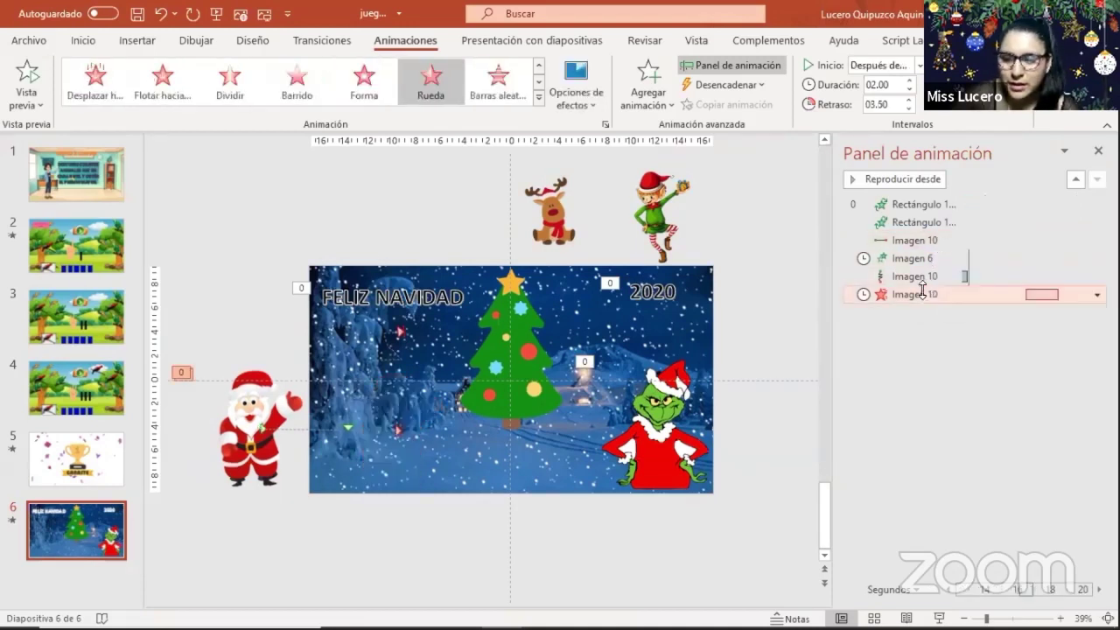
pyautogui.click(929, 276)
pyautogui.moveTo(930, 276); pyautogui.dragTo(936, 252)
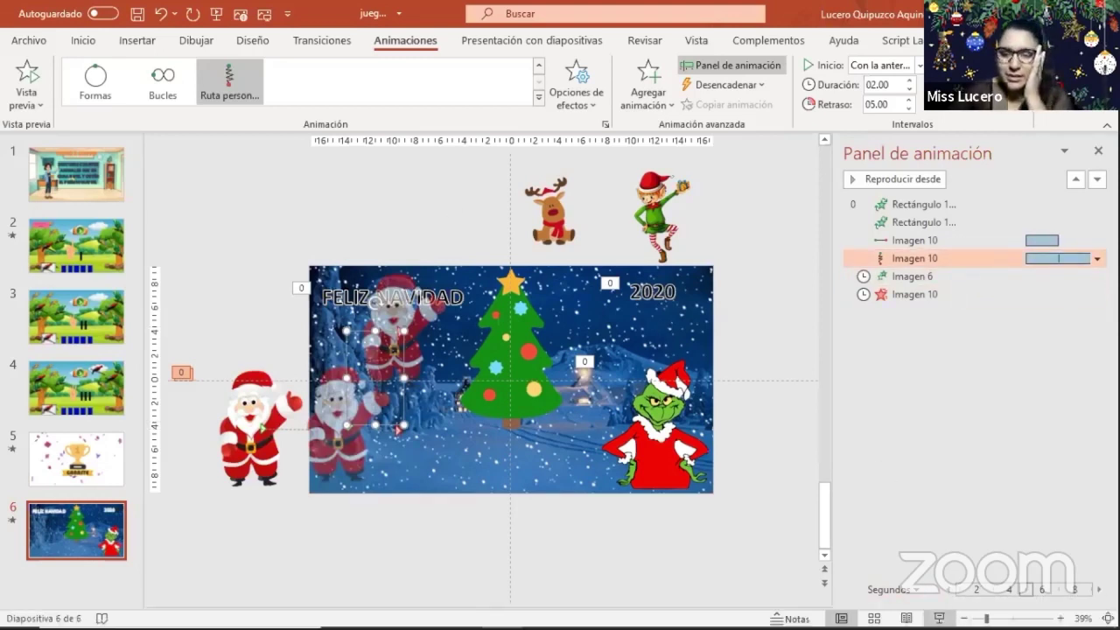
pyautogui.hotkey('shift', 'F5')
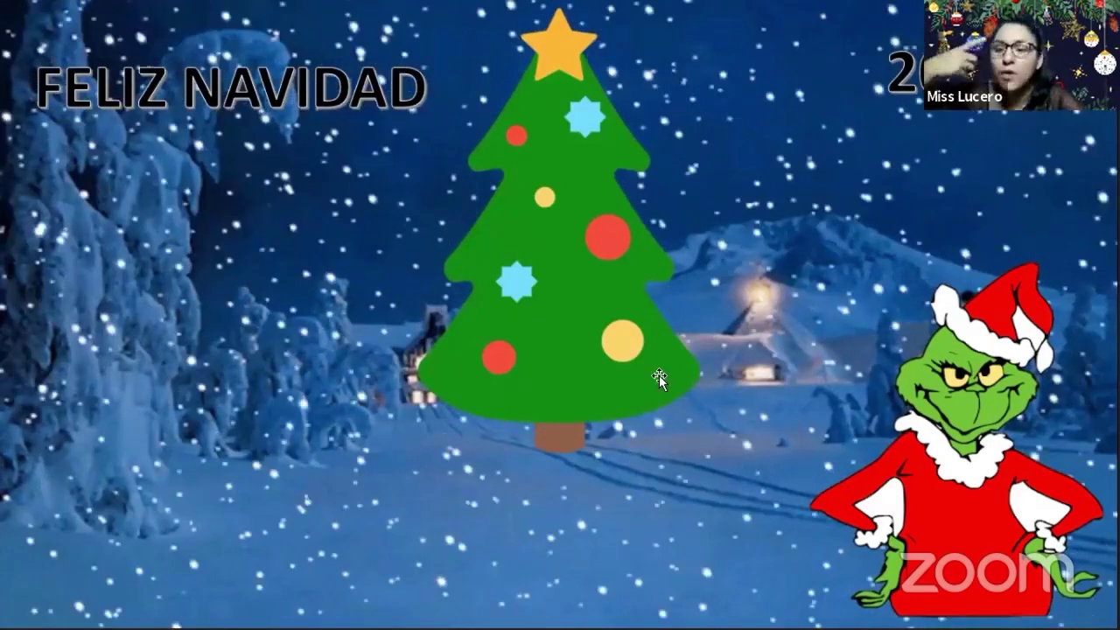
# Let the six-animation slide show play through, then press Esc to return to Normal view.
pyautogui.press('Escape')
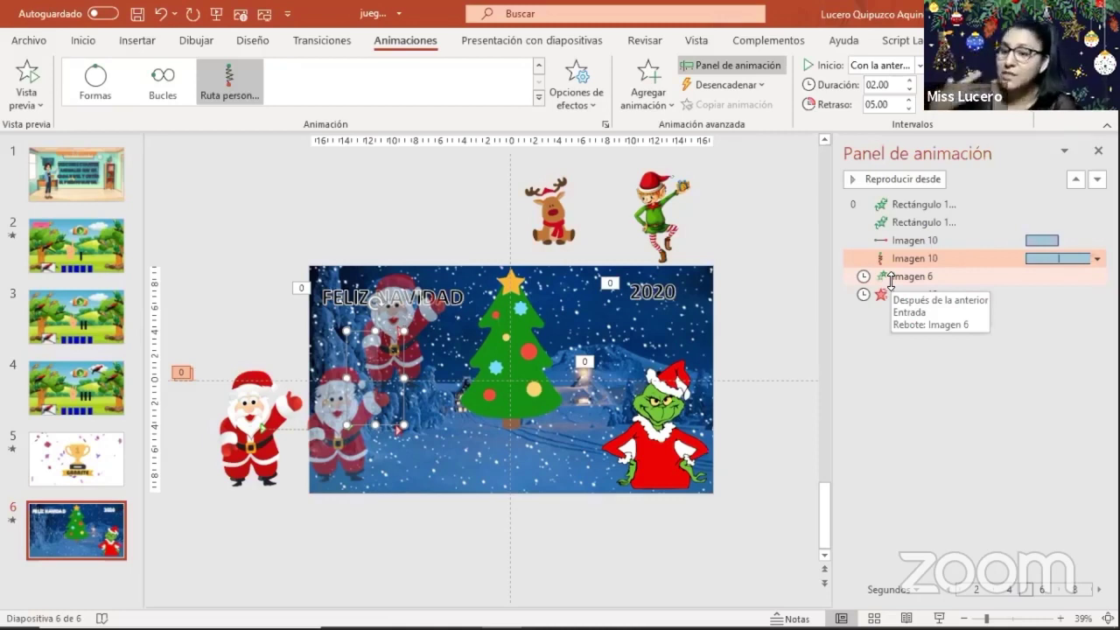
# Give the elf an Aumentar y girar entrance effect.
pyautogui.click(662, 219)
pyautogui.scroll(1, 662, 218)
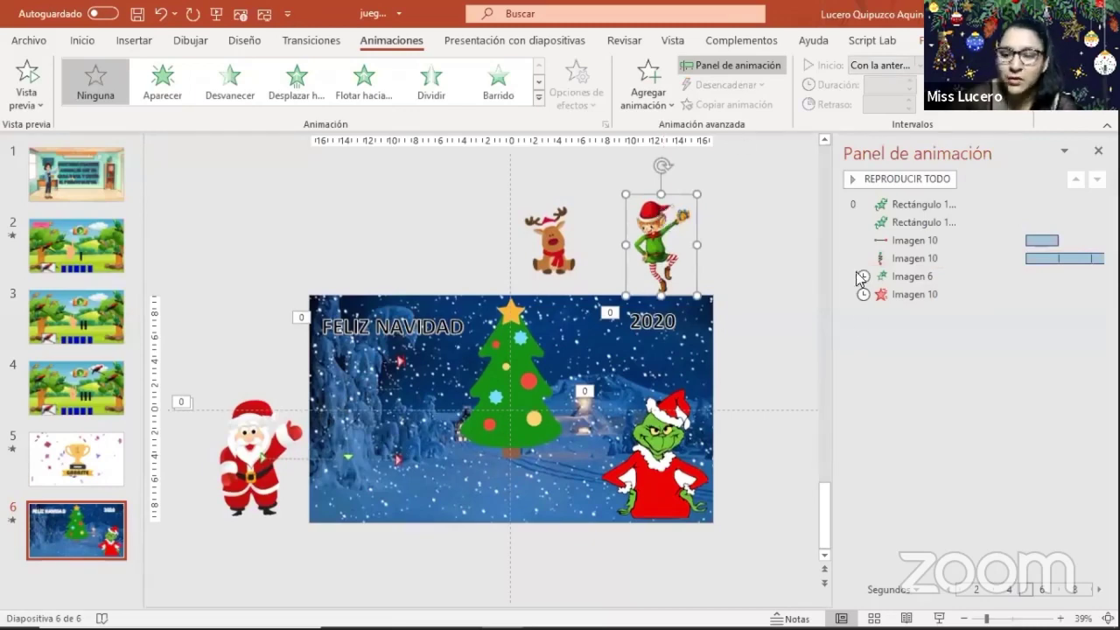
pyautogui.click(537, 97)
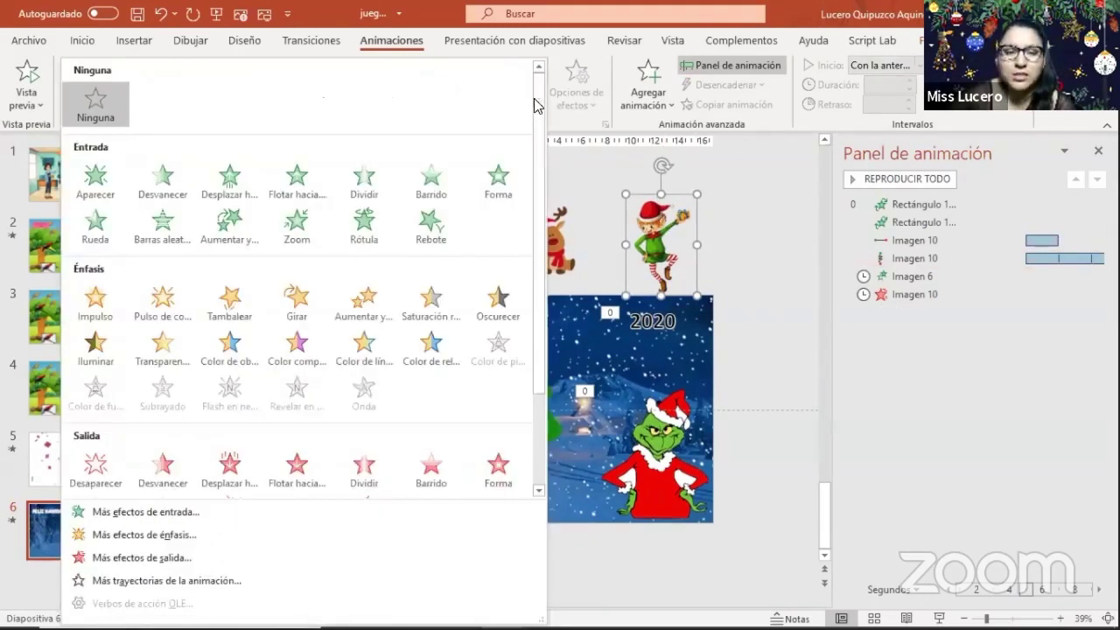
pyautogui.click(227, 232)
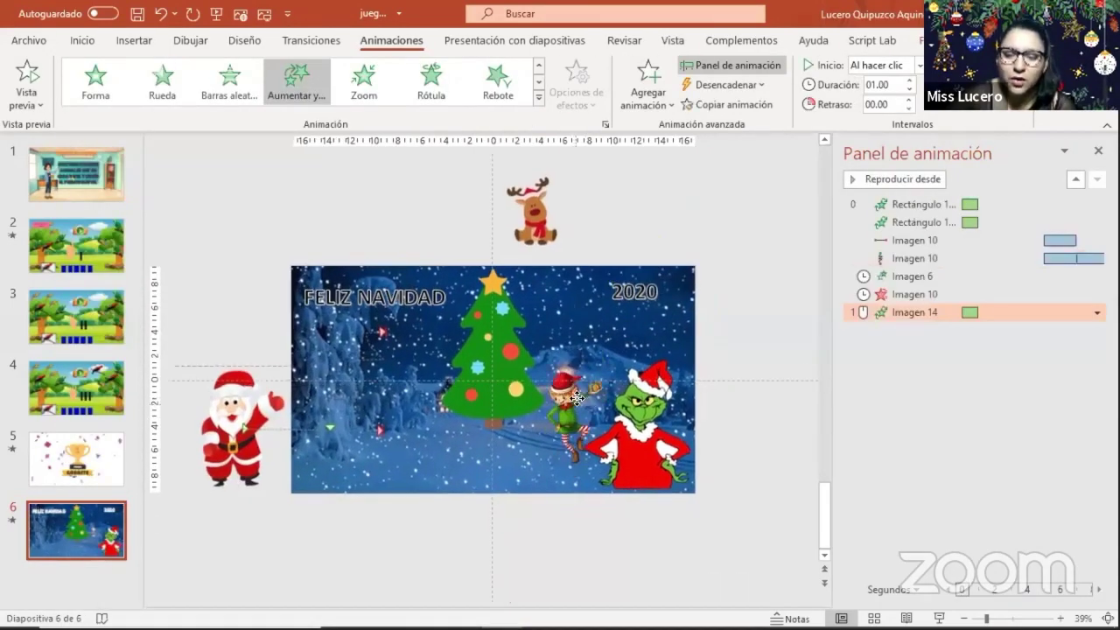
# Flip the elf, enlarge it and position it beside the tree.
pyautogui.moveTo(576, 398); pyautogui.dragTo(368, 418)
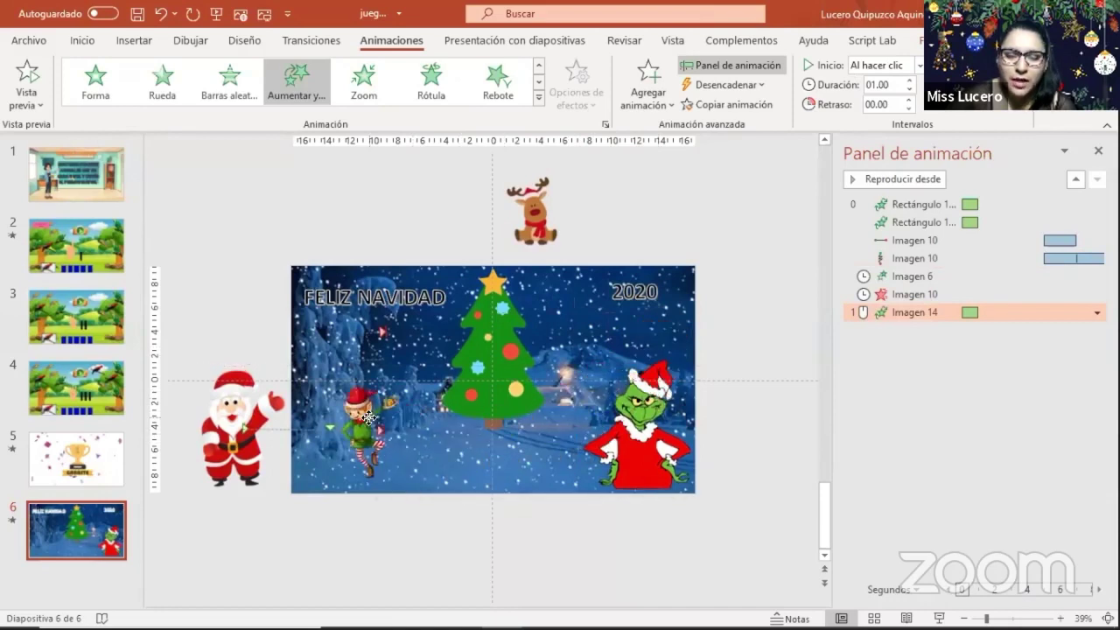
pyautogui.moveTo(353, 426); pyautogui.dragTo(401, 417)
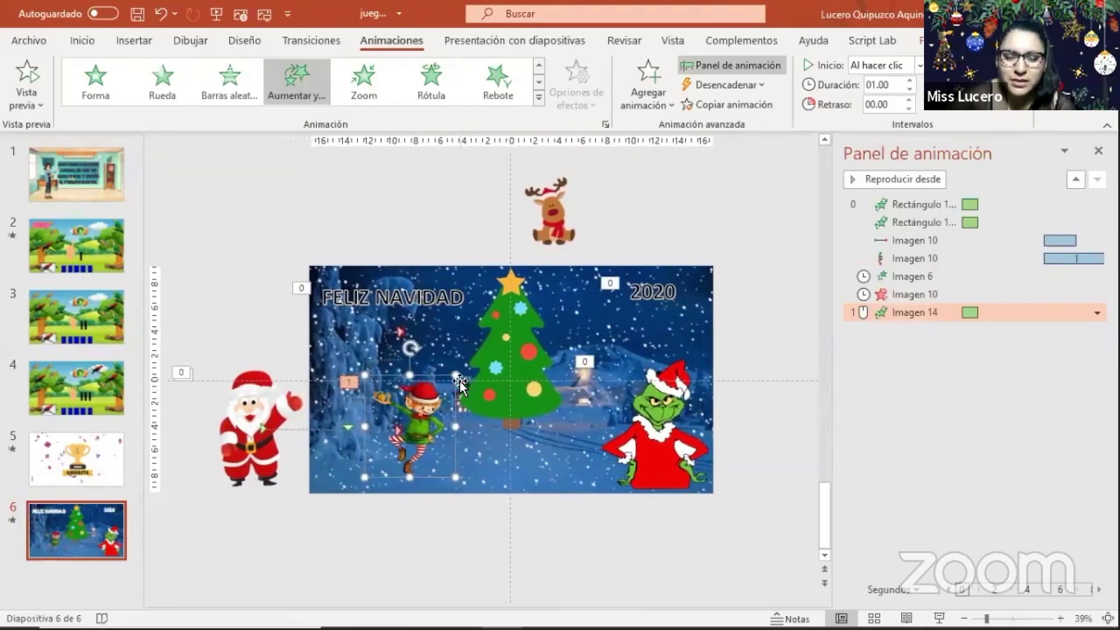
pyautogui.moveTo(456, 375); pyautogui.dragTo(511, 313)
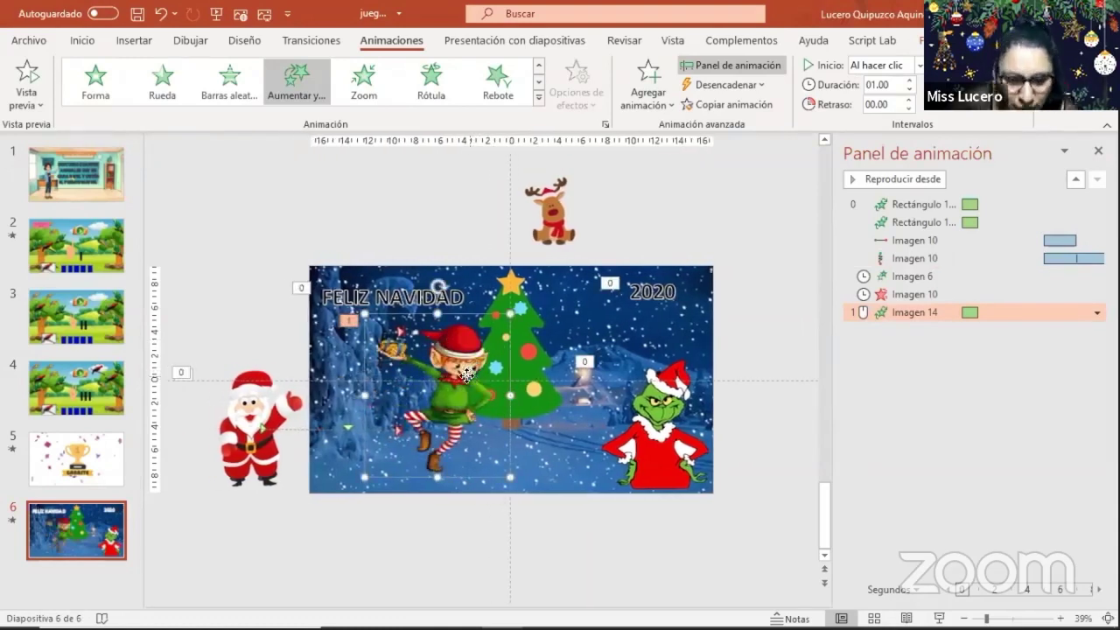
pyautogui.moveTo(466, 374); pyautogui.dragTo(433, 389)
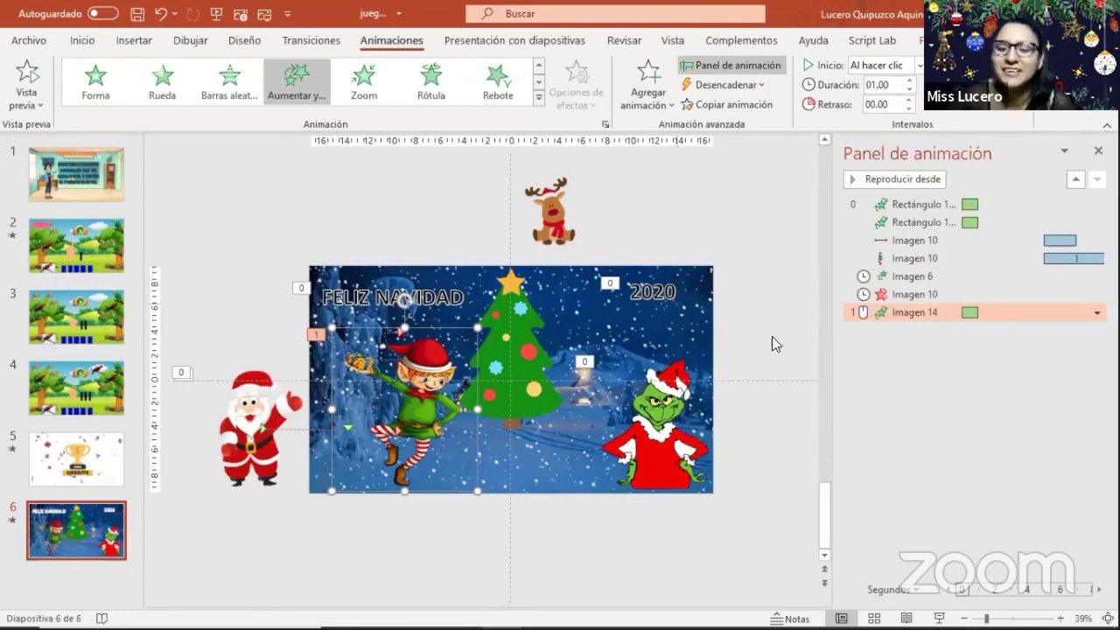
# Make the elf's entrance start after the previous animation, keeping the 1-second duration.
pyautogui.click(1096, 312)
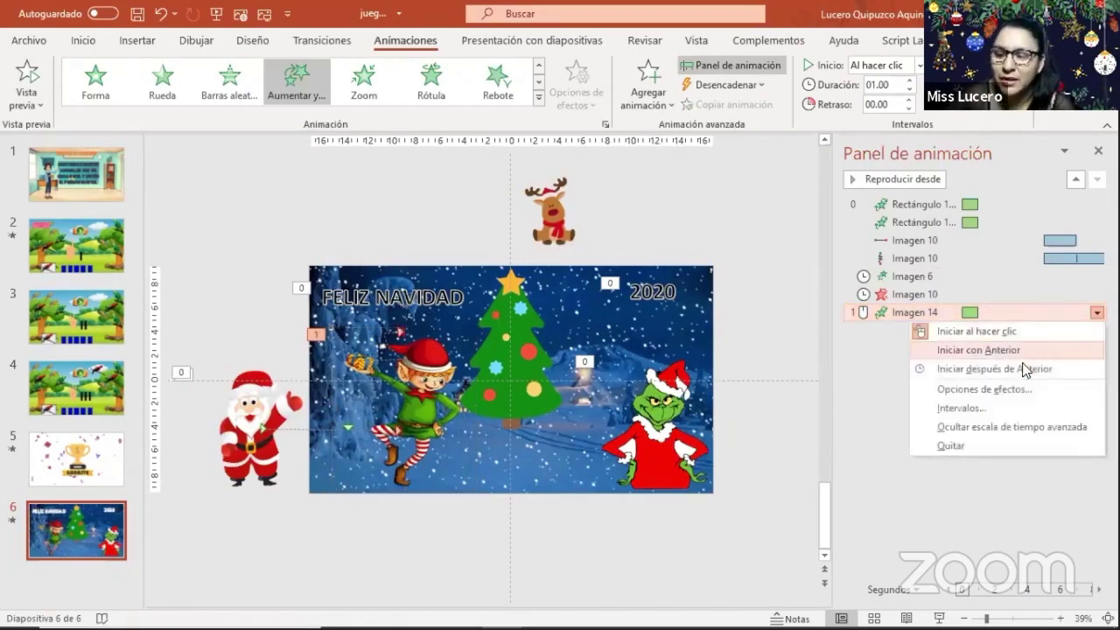
pyautogui.click(973, 409)
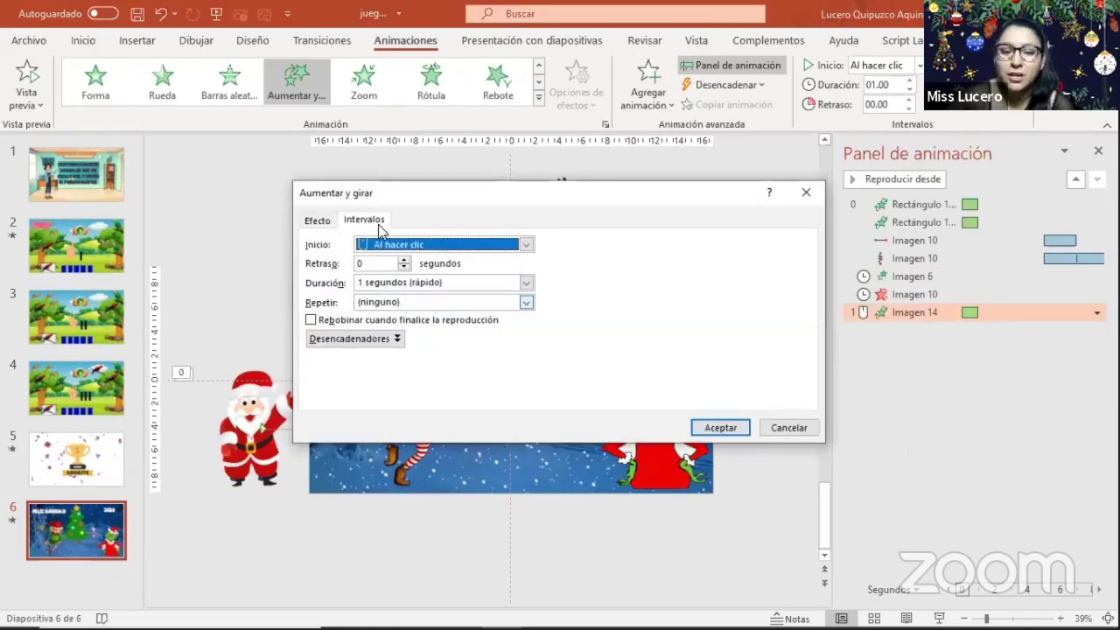
pyautogui.click(406, 259)
pyautogui.click(406, 259)
pyautogui.click(405, 259)
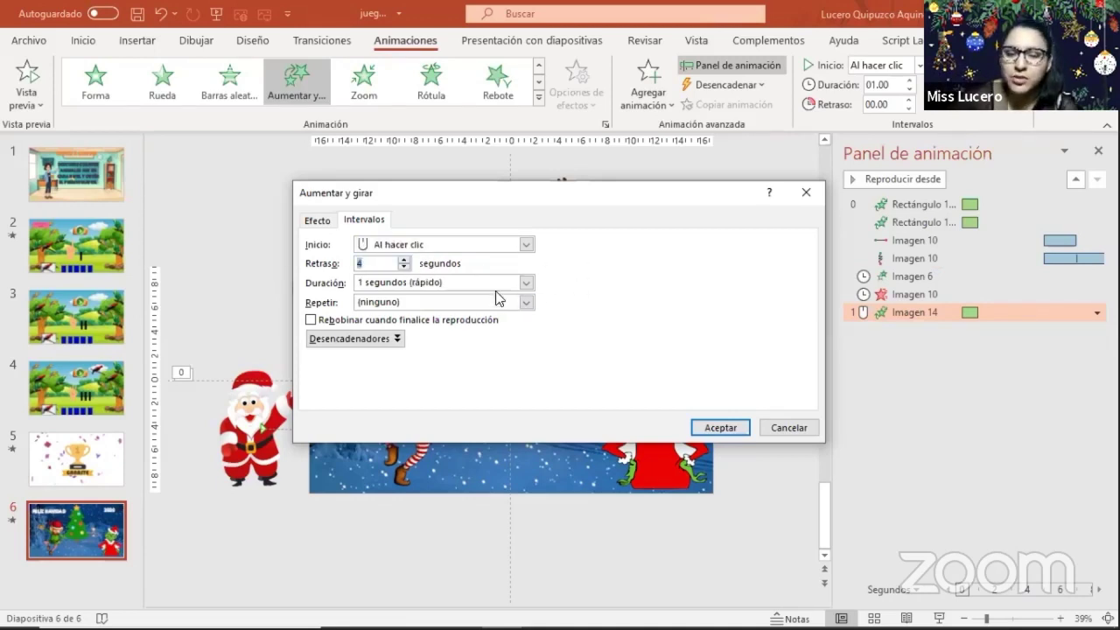
pyautogui.click(526, 244)
pyautogui.click(438, 277)
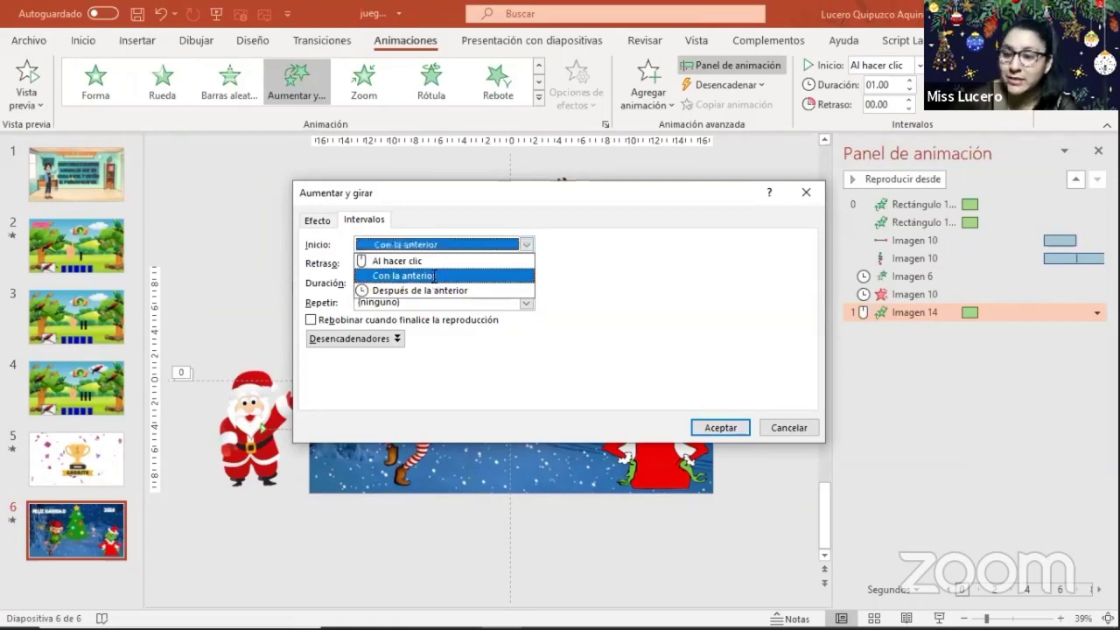
pyautogui.click(526, 246)
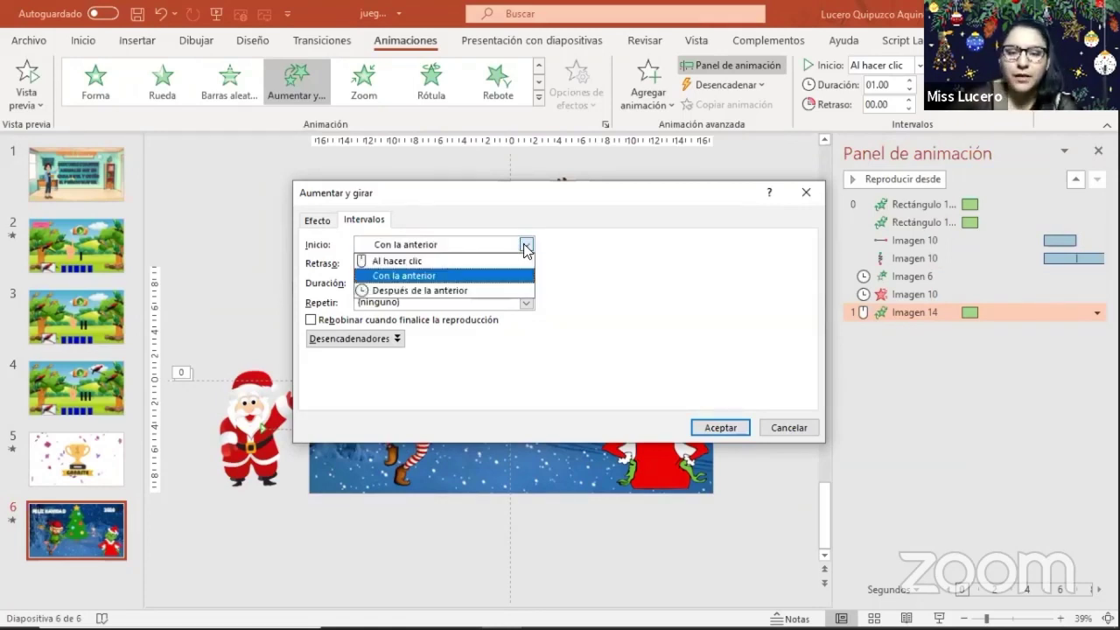
pyautogui.click(407, 290)
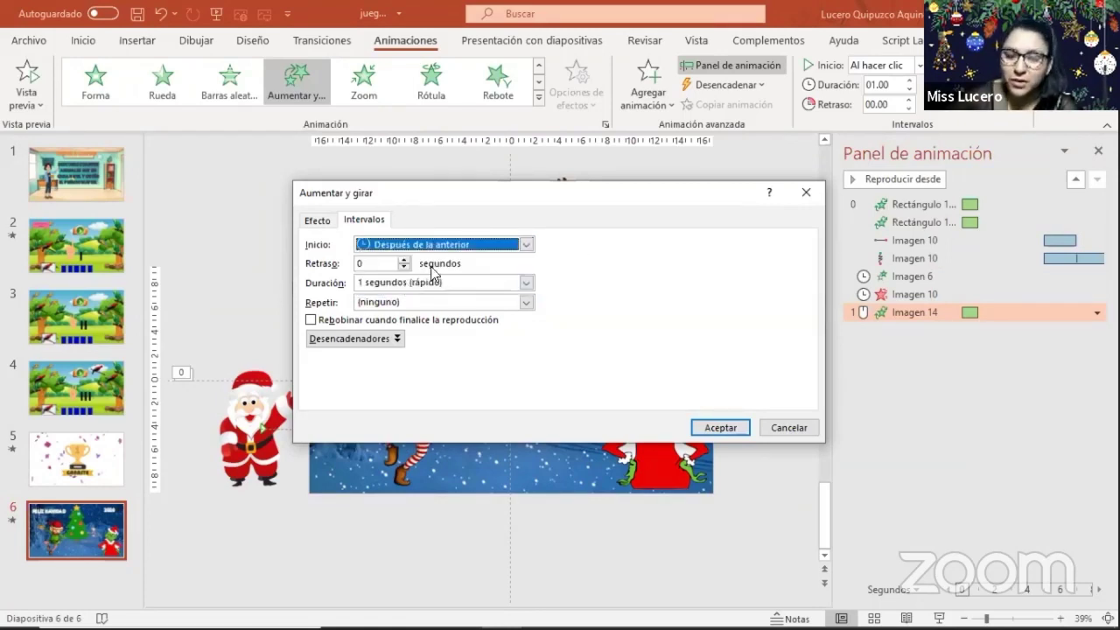
pyautogui.click(526, 283)
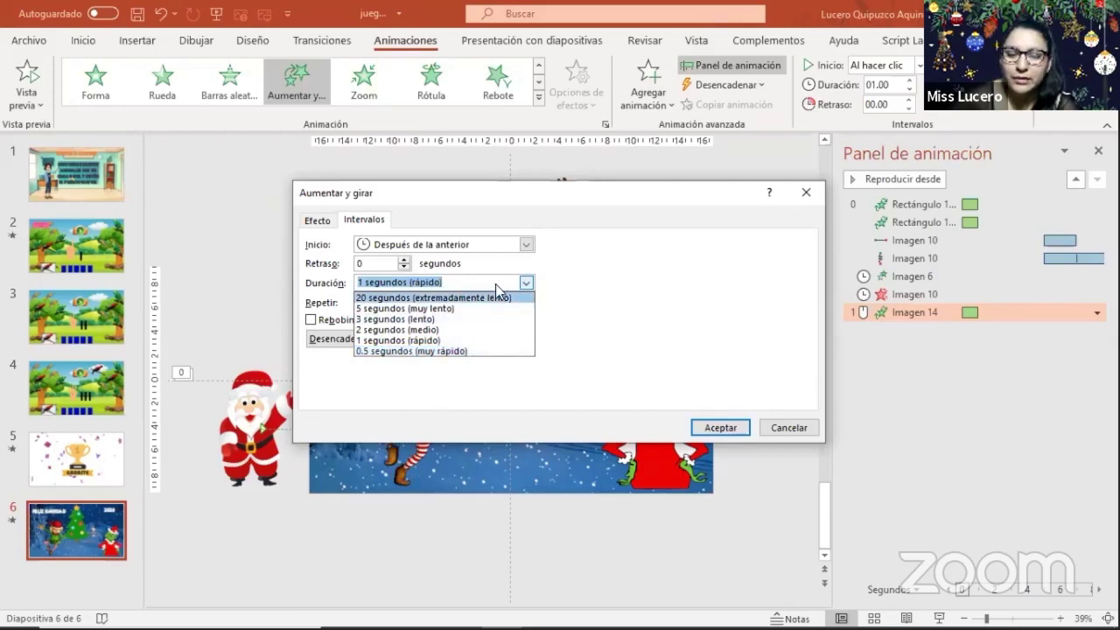
pyautogui.click(526, 283)
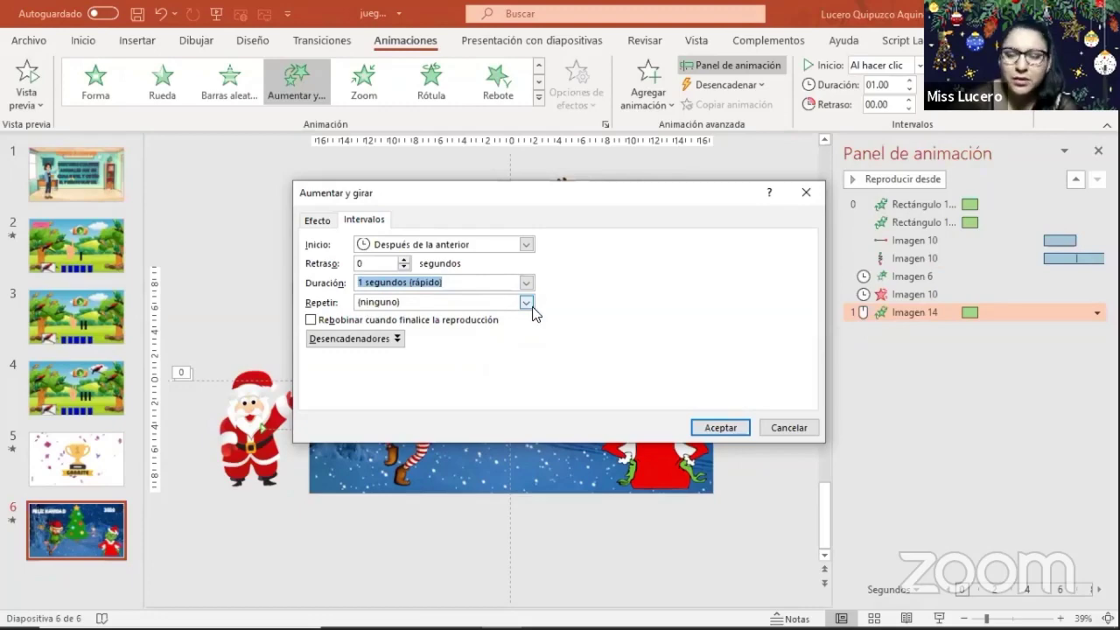
pyautogui.click(720, 428)
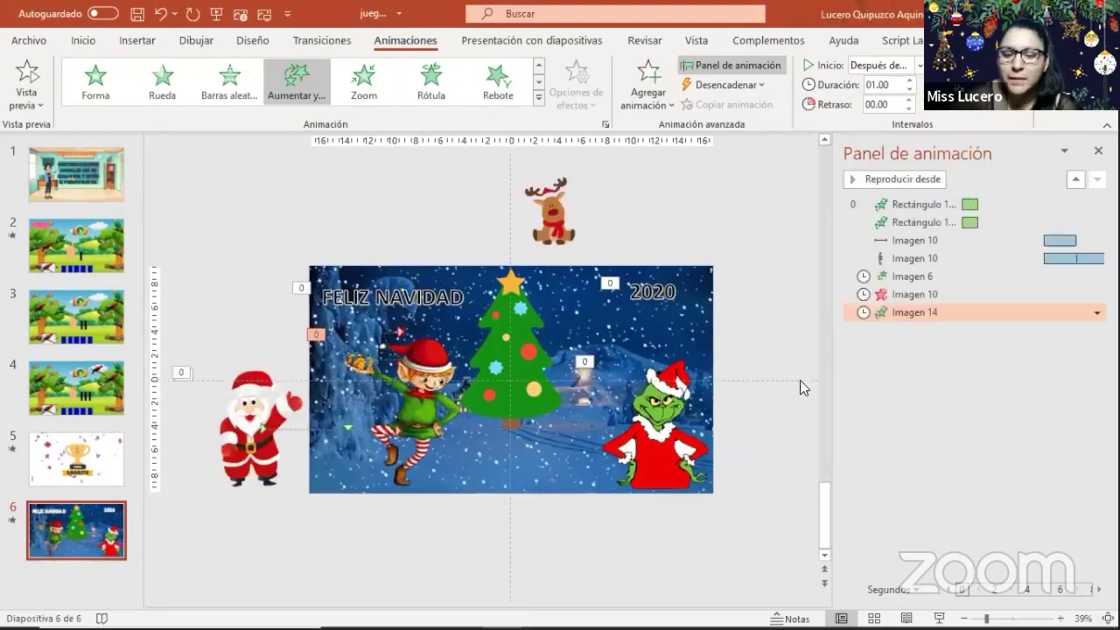
pyautogui.hotkey('shift', 'F5')
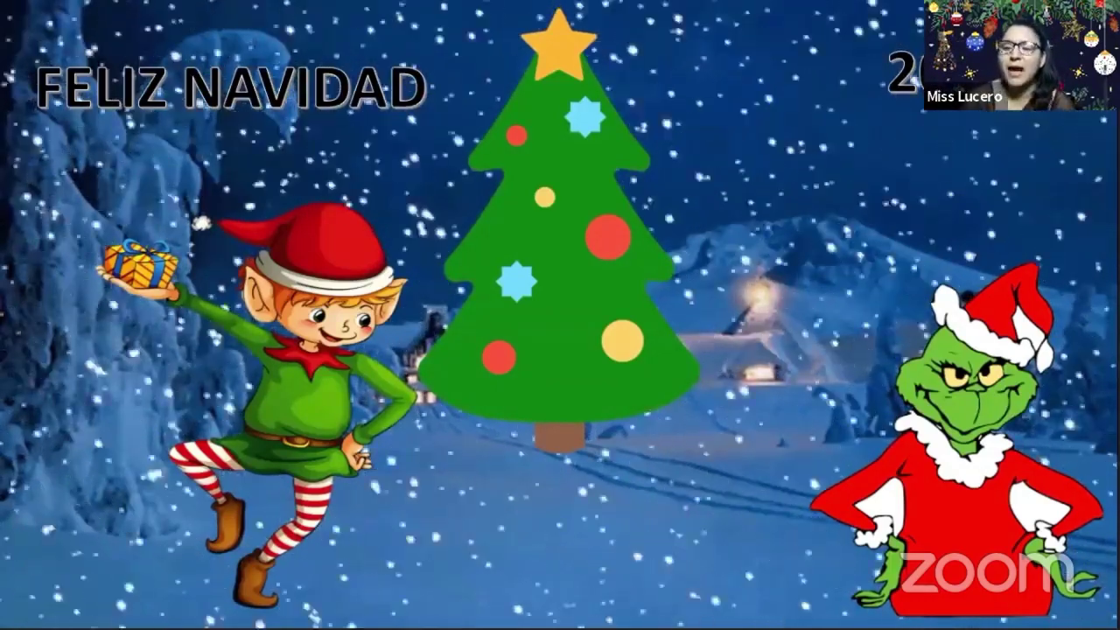
pyautogui.press('Escape')
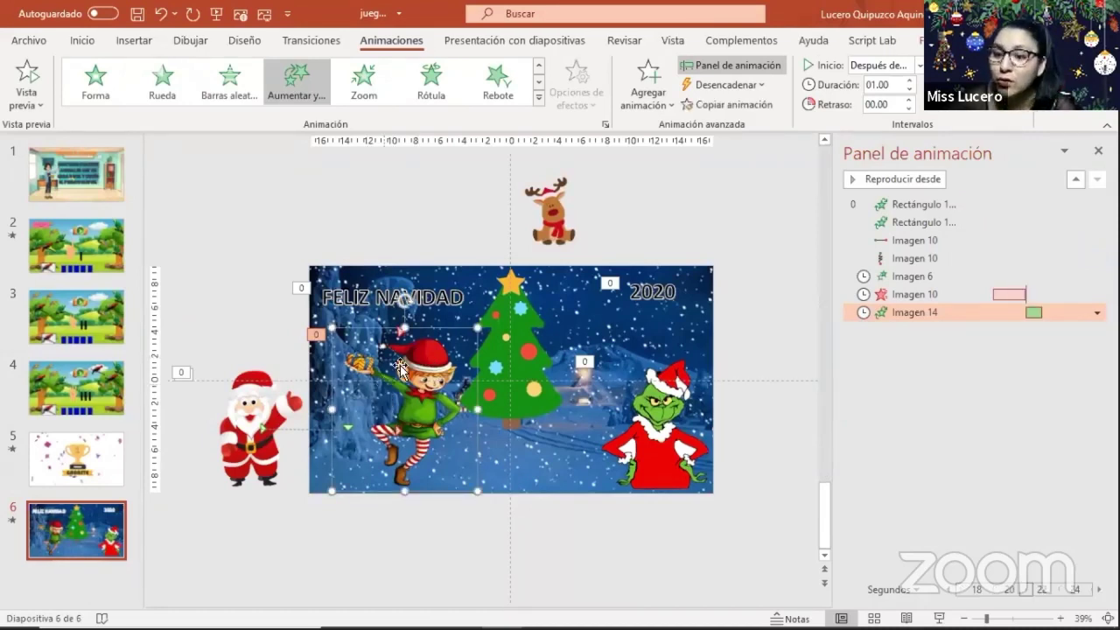
# Nudge the elf right and give the Grinch a Desplazar hacia fuera exit.
pyautogui.moveTo(440, 356); pyautogui.dragTo(457, 356)
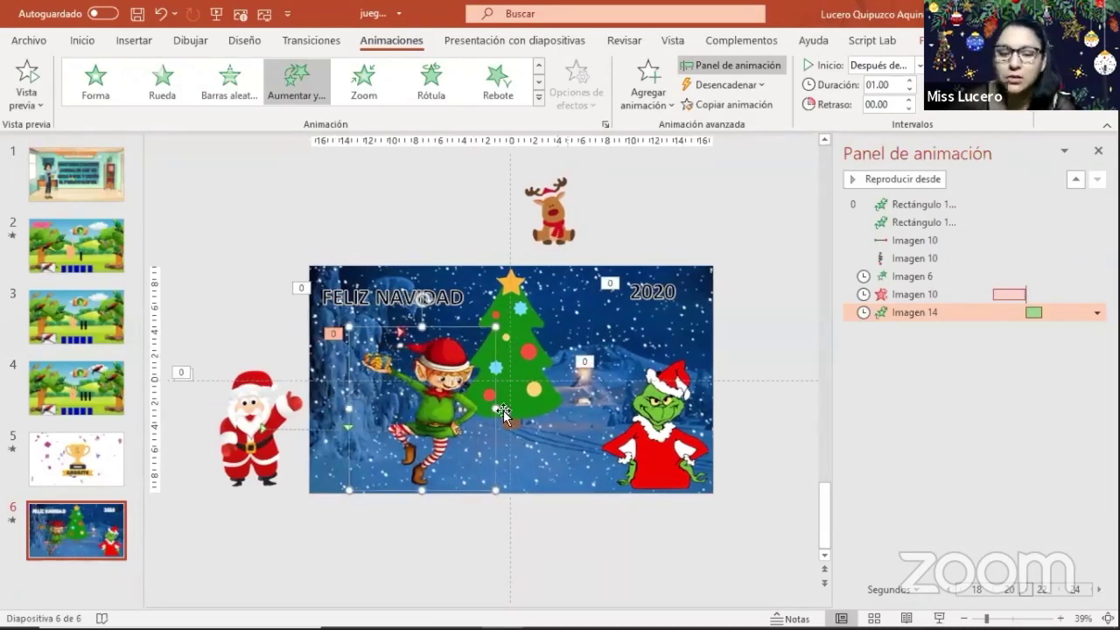
pyautogui.click(664, 423)
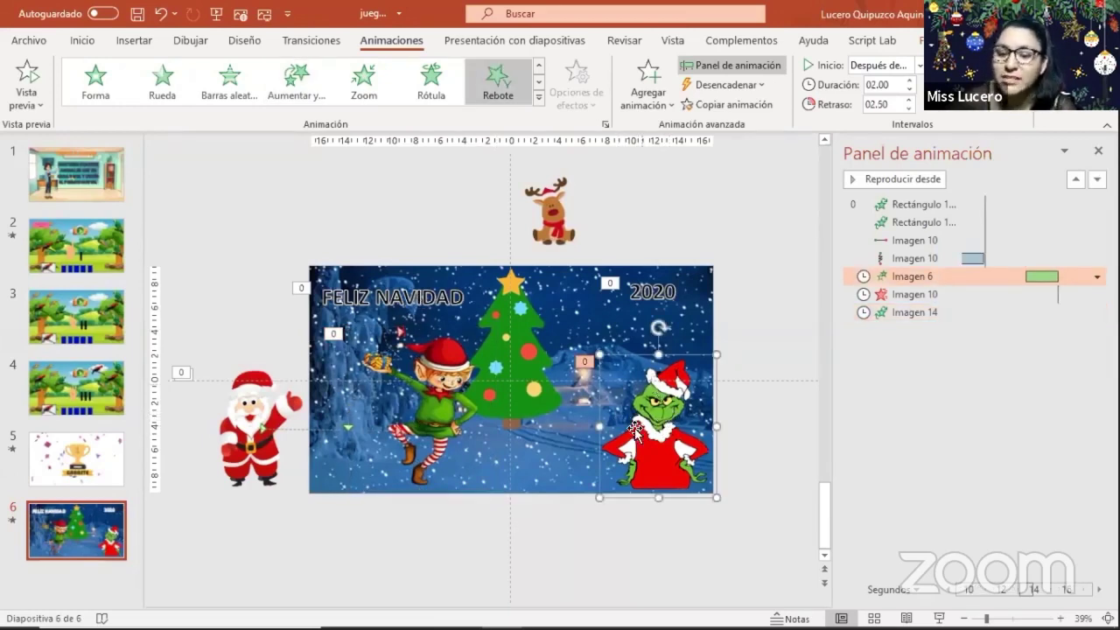
pyautogui.click(639, 101)
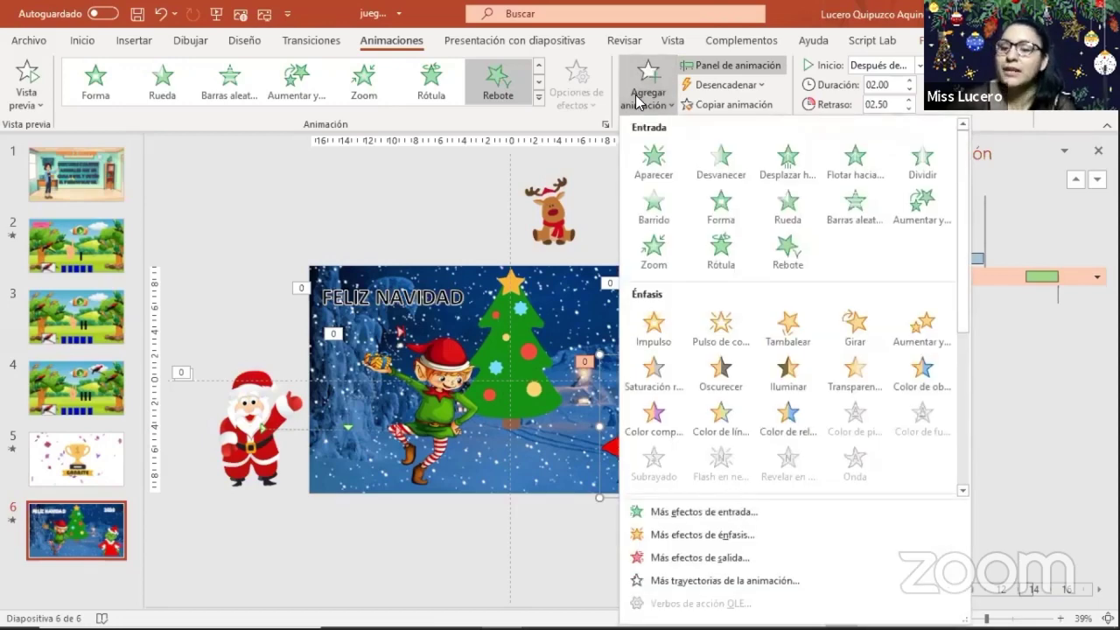
pyautogui.scroll(-3, 805, 332)
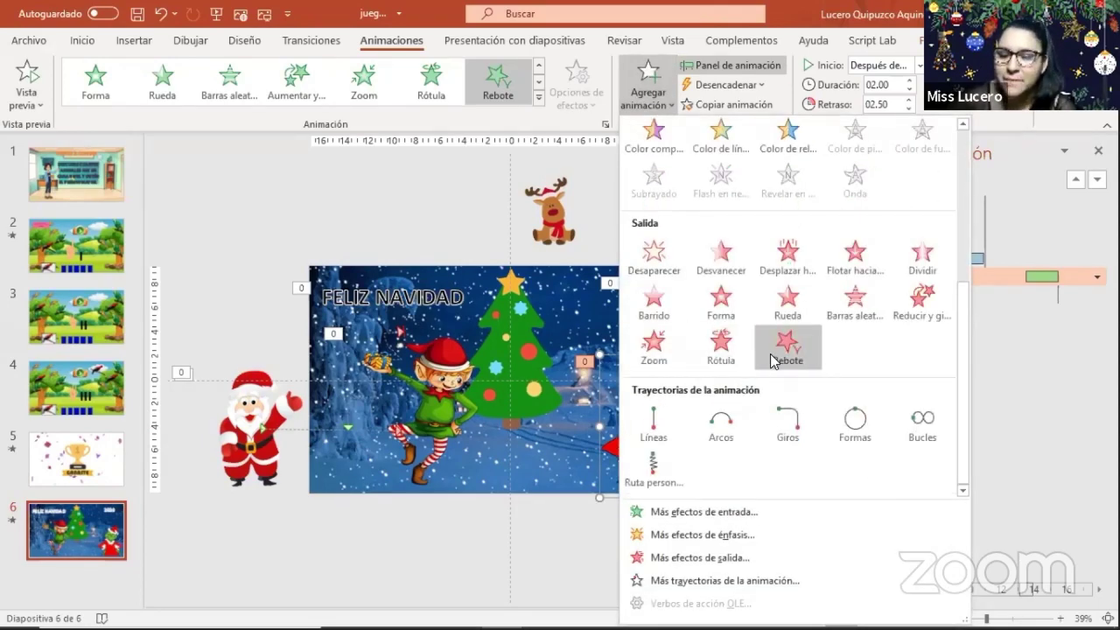
pyautogui.click(789, 255)
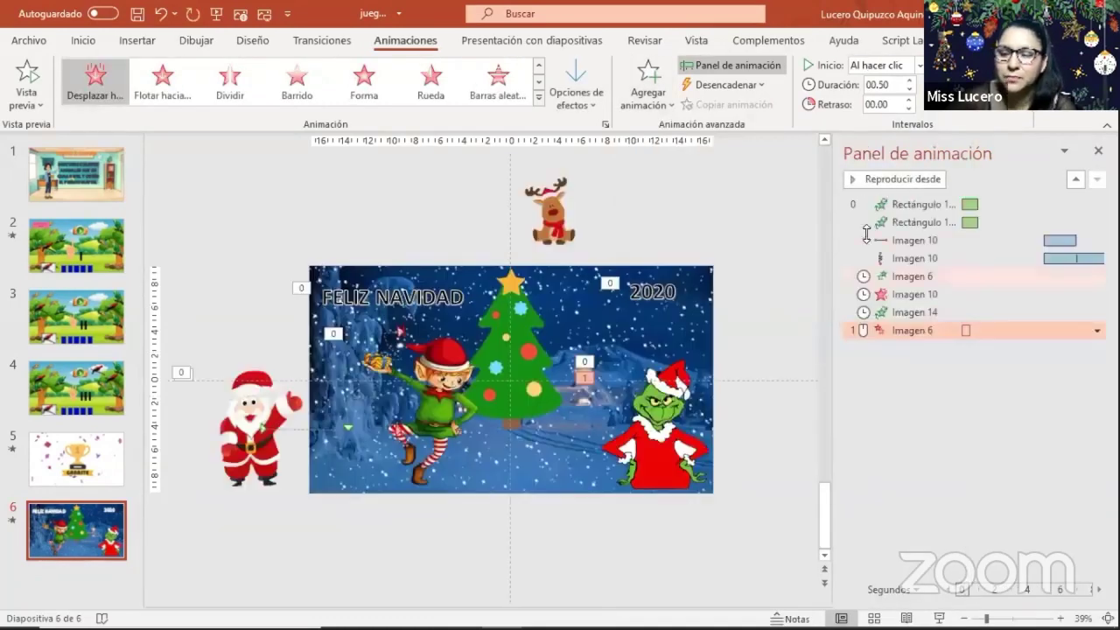
# Make the Grinch's exit start after the previous animation with a 5-second delay.
pyautogui.click(1097, 331)
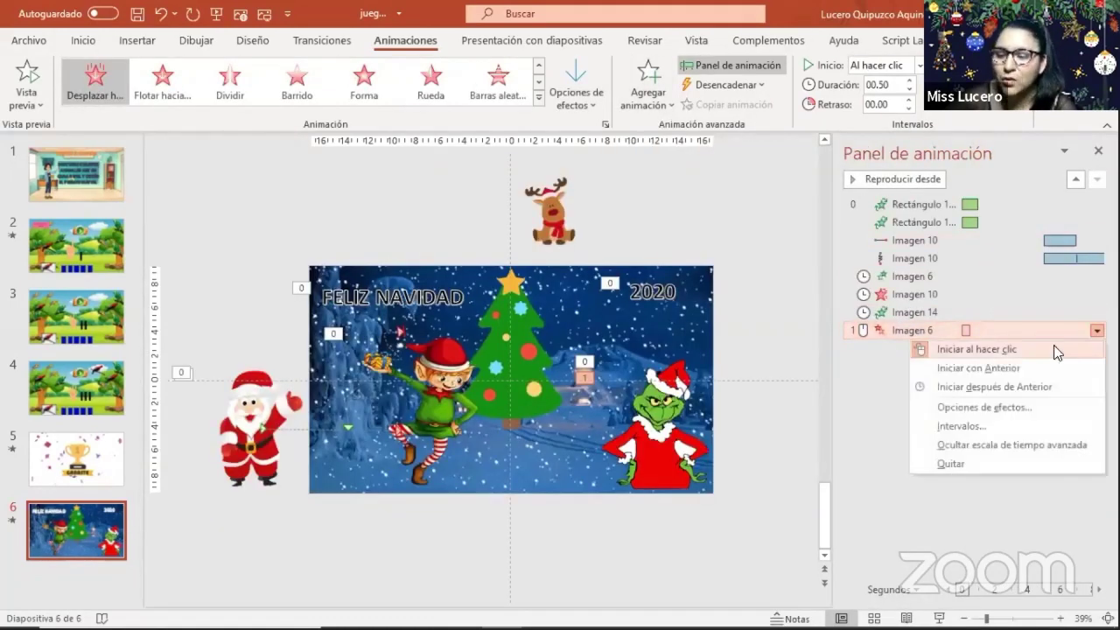
pyautogui.click(986, 386)
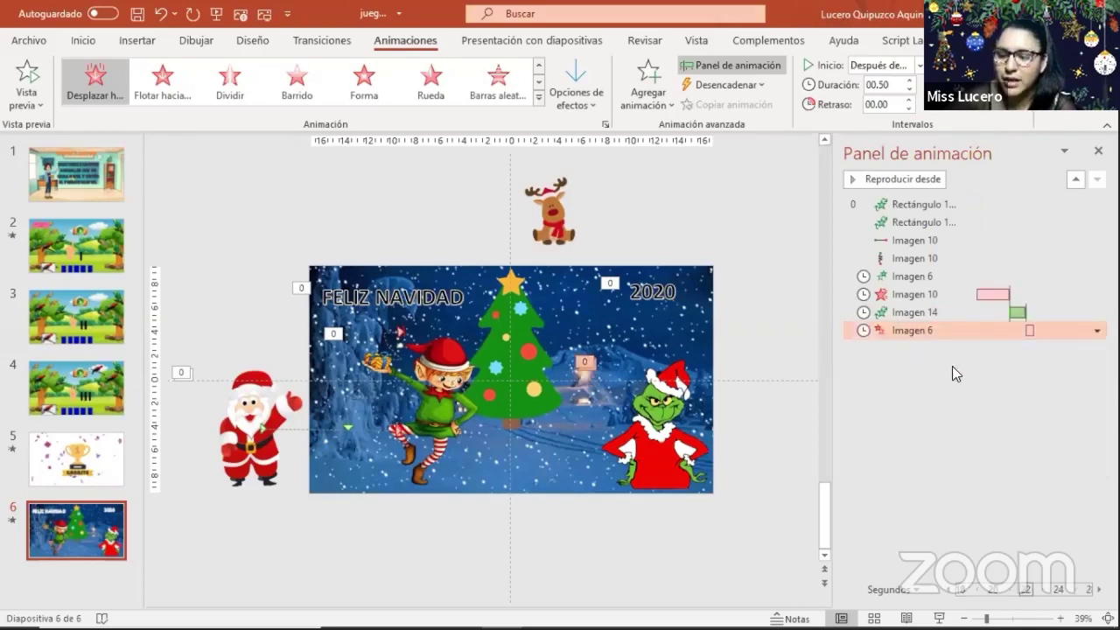
pyautogui.doubleClick(902, 330)
pyautogui.click(372, 215)
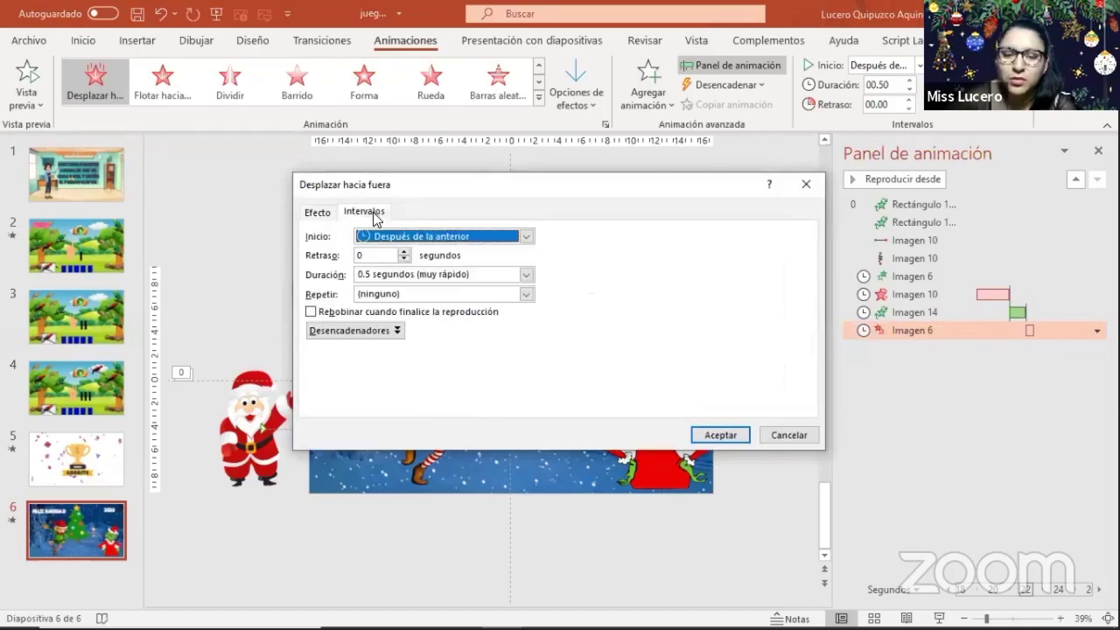
pyautogui.click(403, 251)
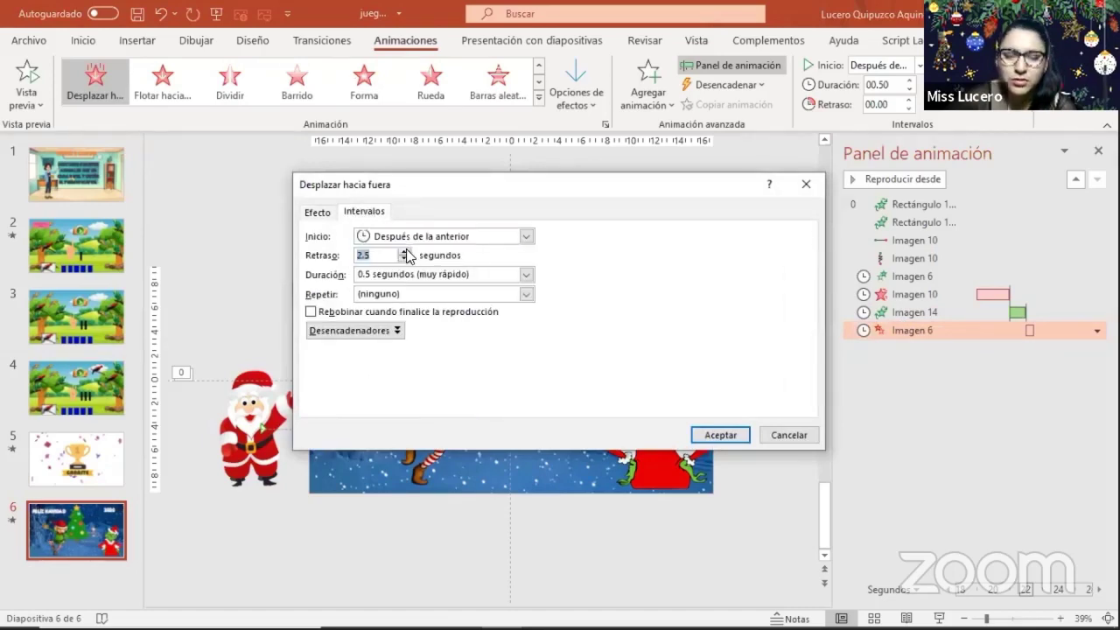
pyautogui.click(721, 435)
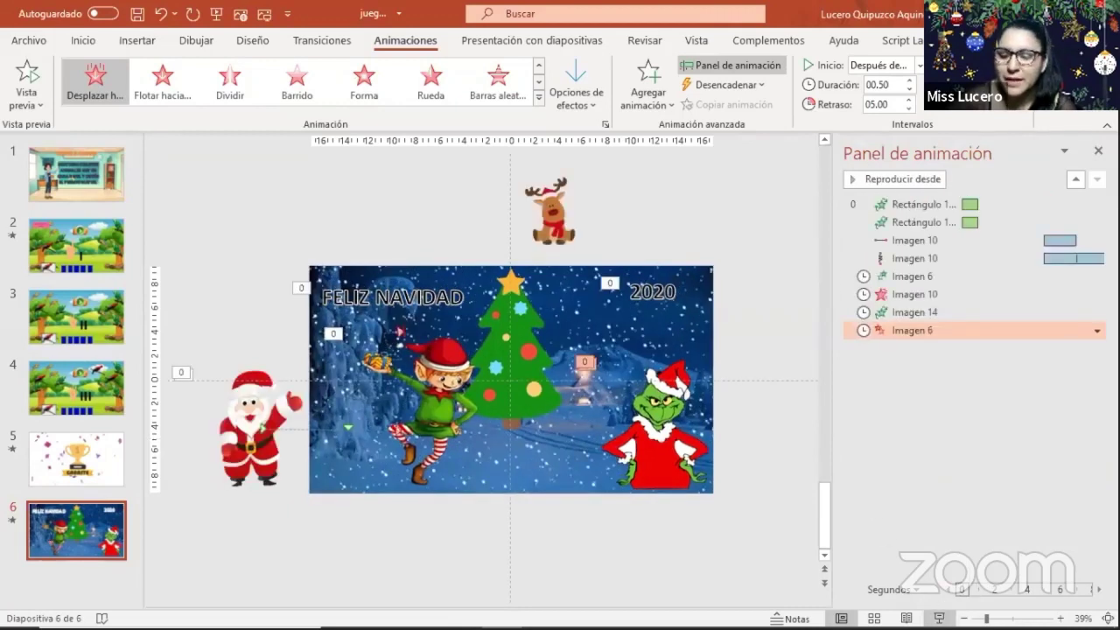
pyautogui.hotkey('shift', 'F5')
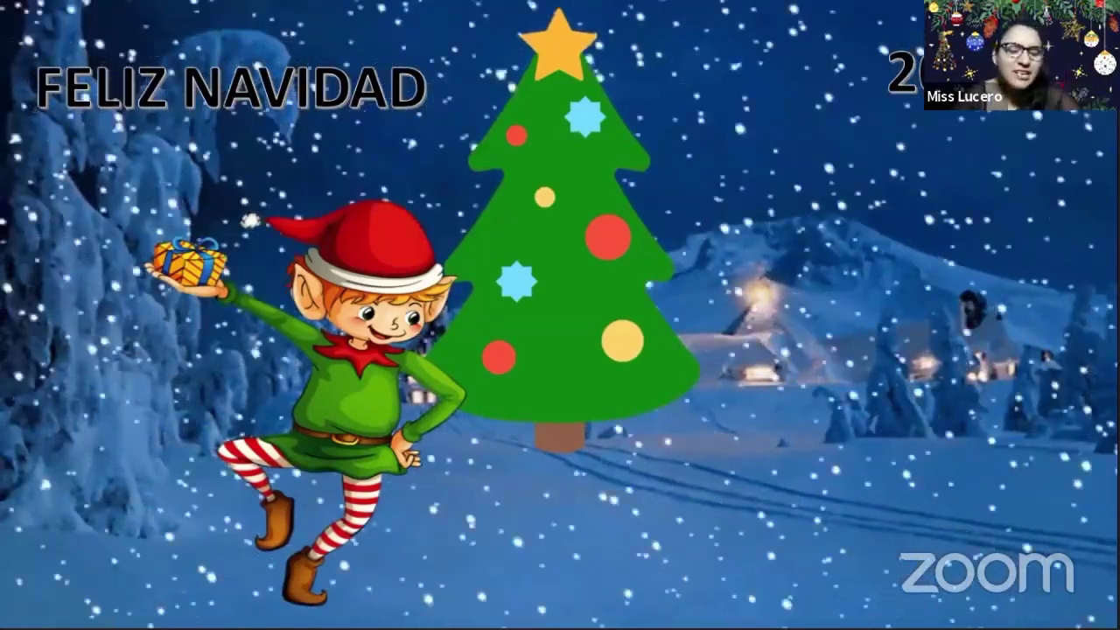
pyautogui.press('Escape')
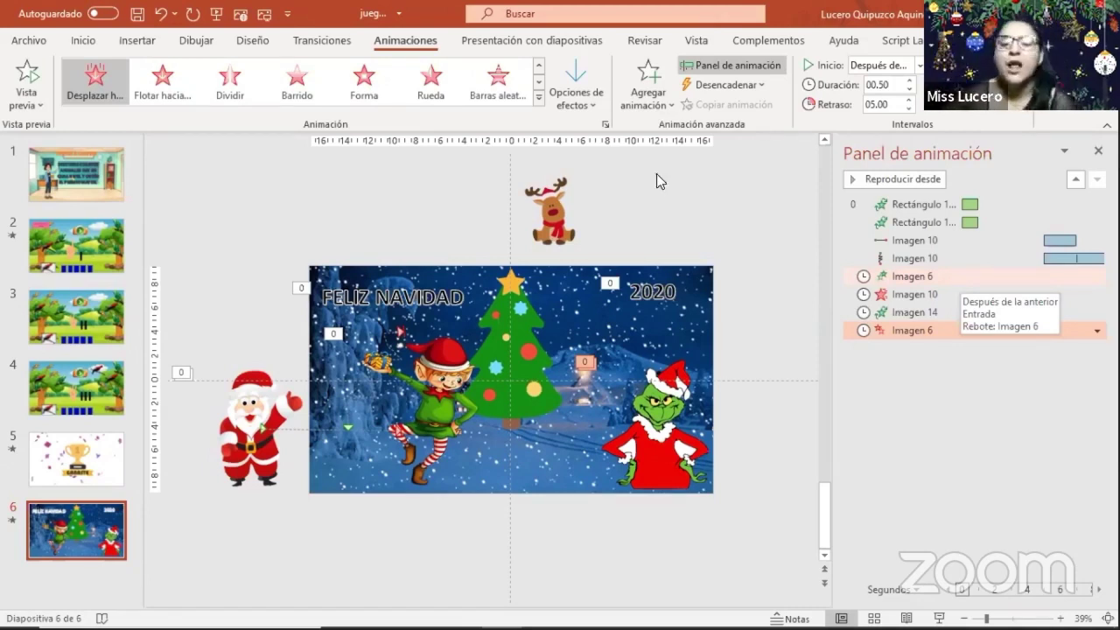
# Resize the reindeer, apply the Rótula entrance, and drag it into the lower-right beside the Grinch.
pyautogui.click(533, 186)
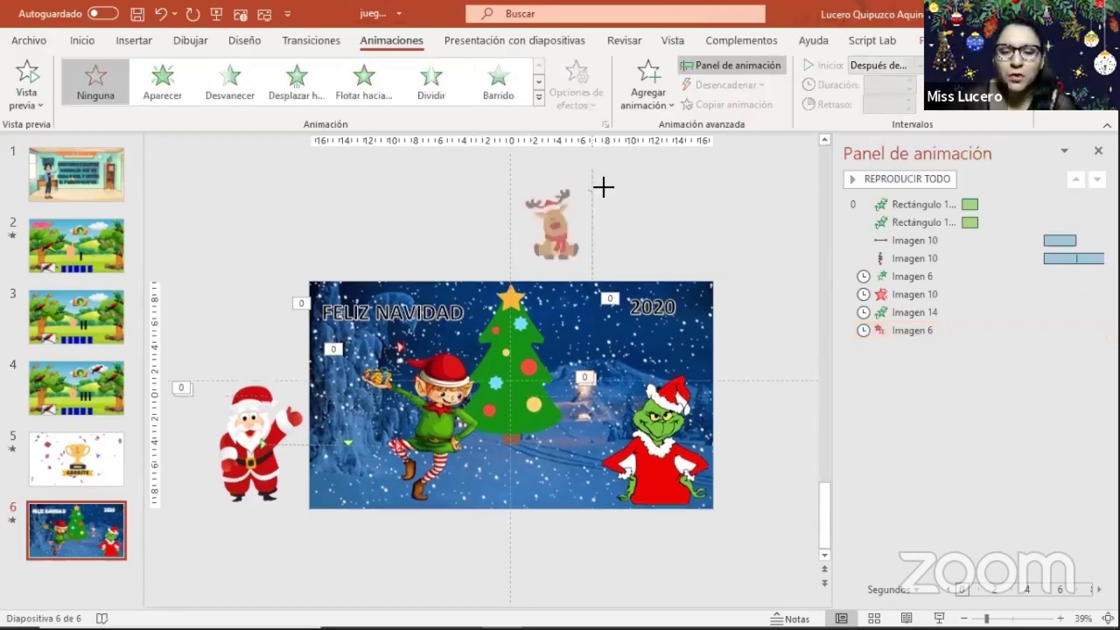
pyautogui.moveTo(604, 186); pyautogui.dragTo(589, 185)
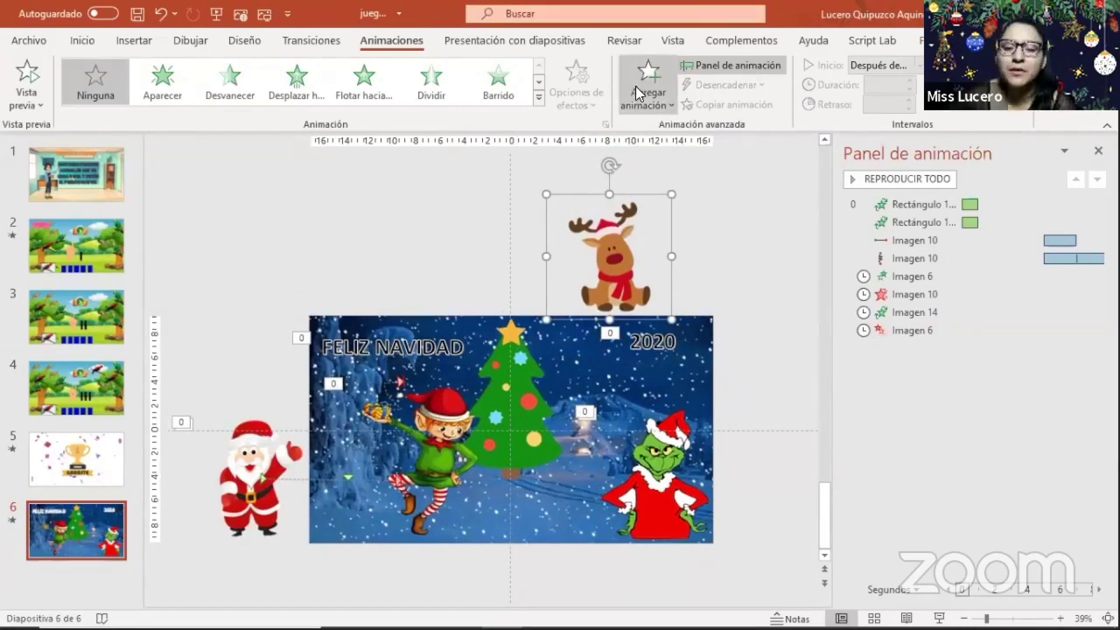
pyautogui.click(538, 98)
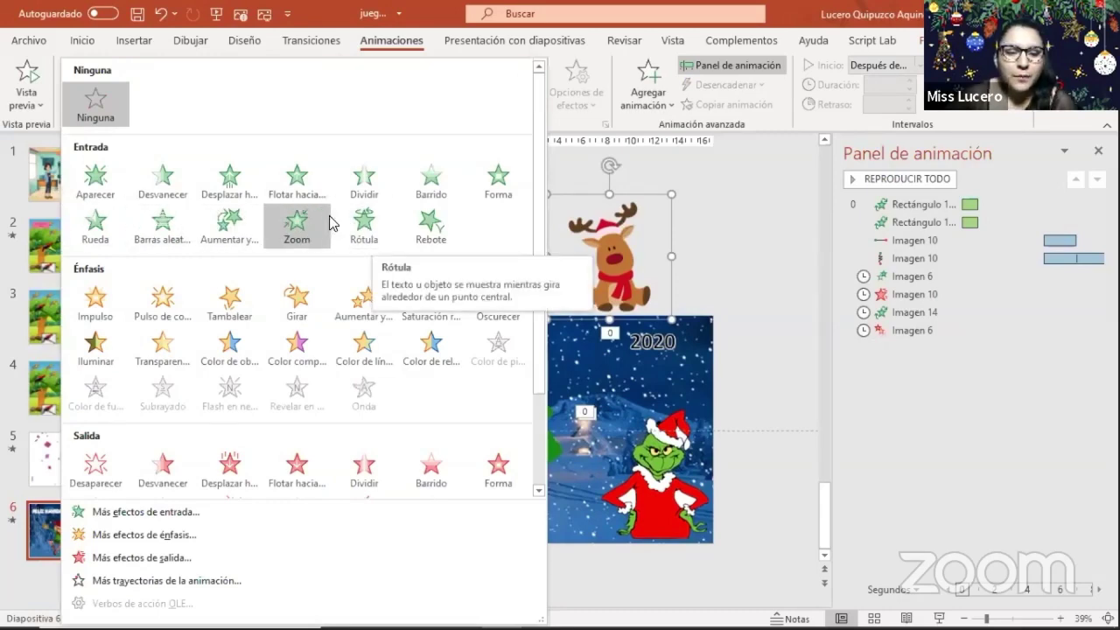
pyautogui.click(364, 225)
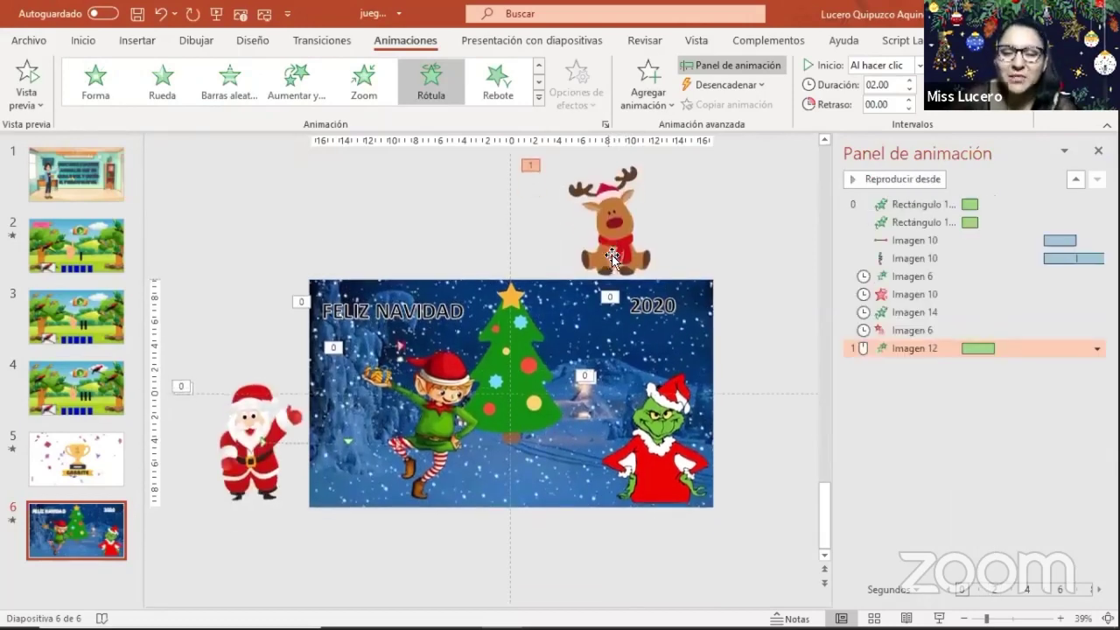
pyautogui.moveTo(609, 288)
pyautogui.mouseDown()
pyautogui.moveTo(605, 454)
pyautogui.moveTo(651, 448)
pyautogui.mouseUp()
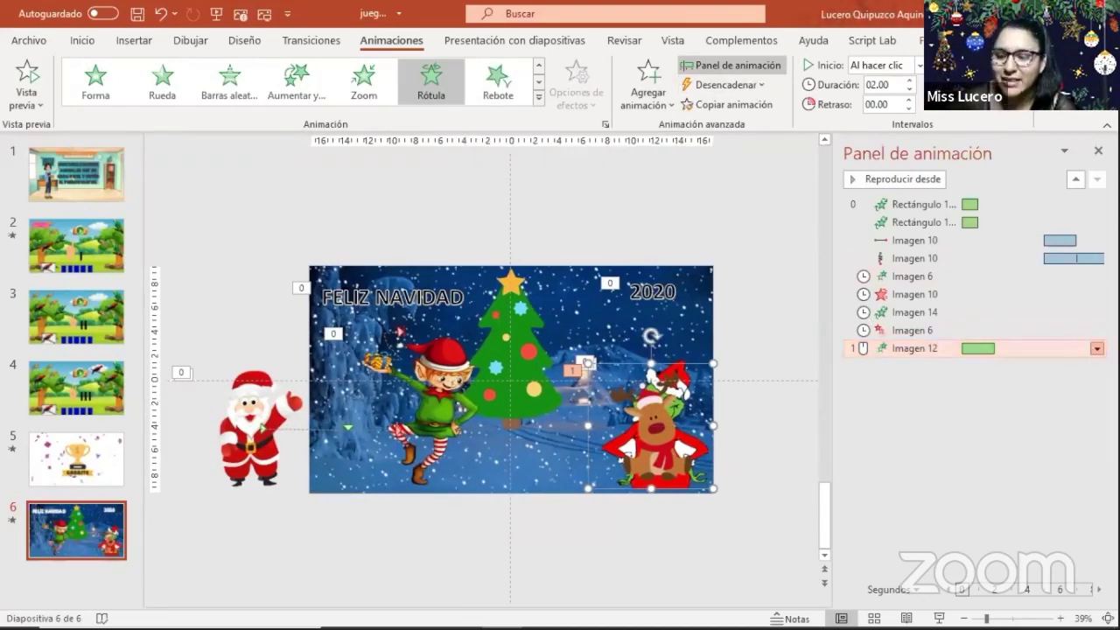
pyautogui.click(1096, 348)
# Set the reindeer's Rótula entrance to start after the previous, with a 6-second delay, repeating until slide end.
pyautogui.click(1004, 398)
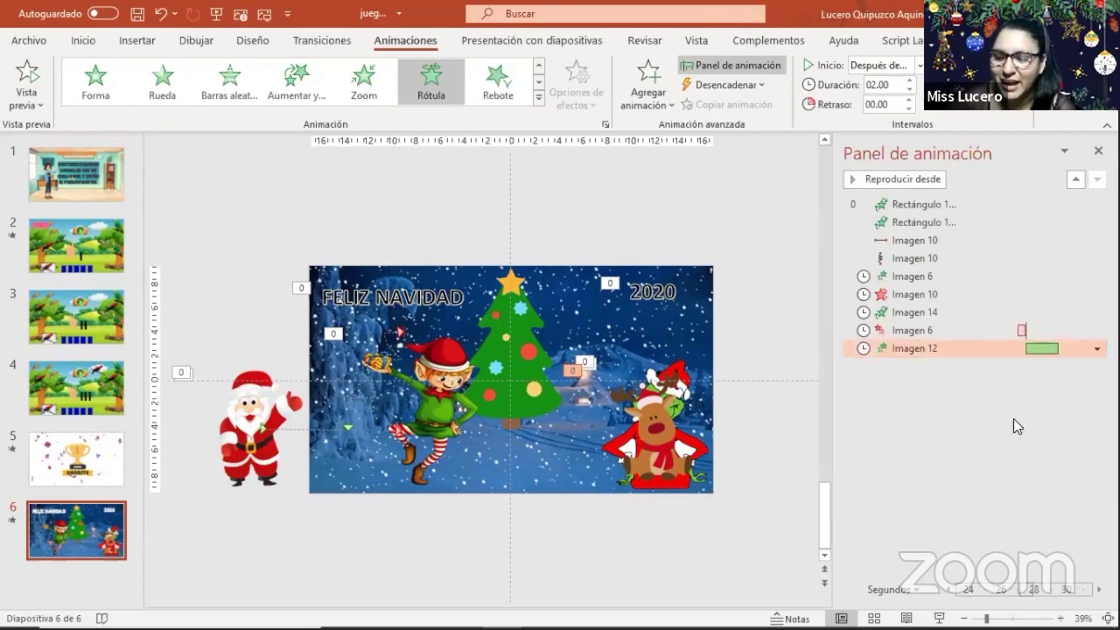
pyautogui.doubleClick(940, 352)
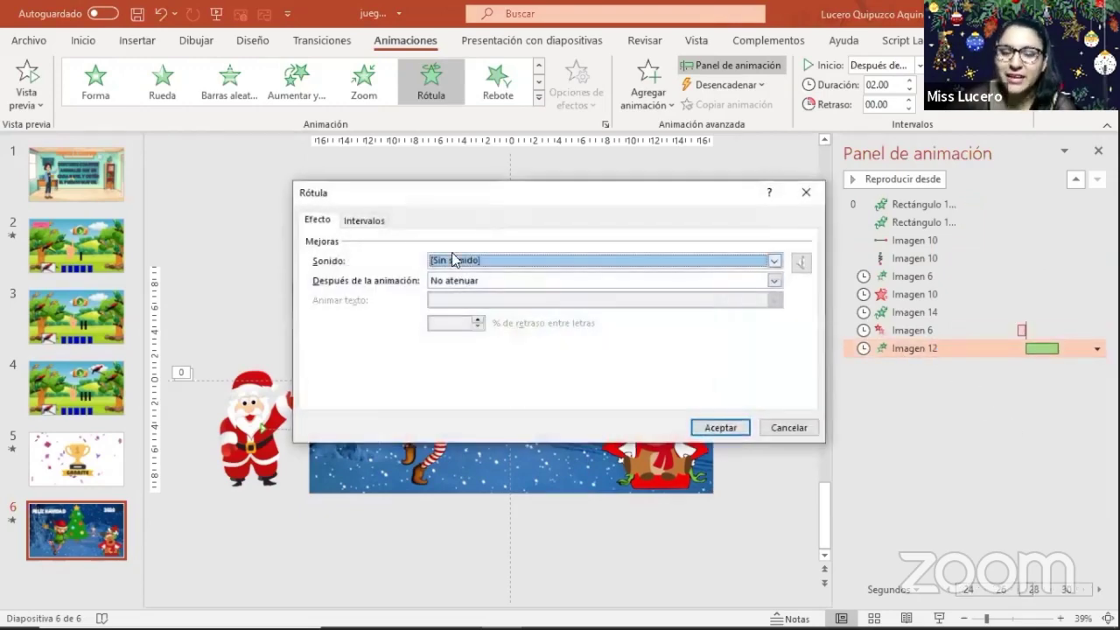
pyautogui.click(364, 221)
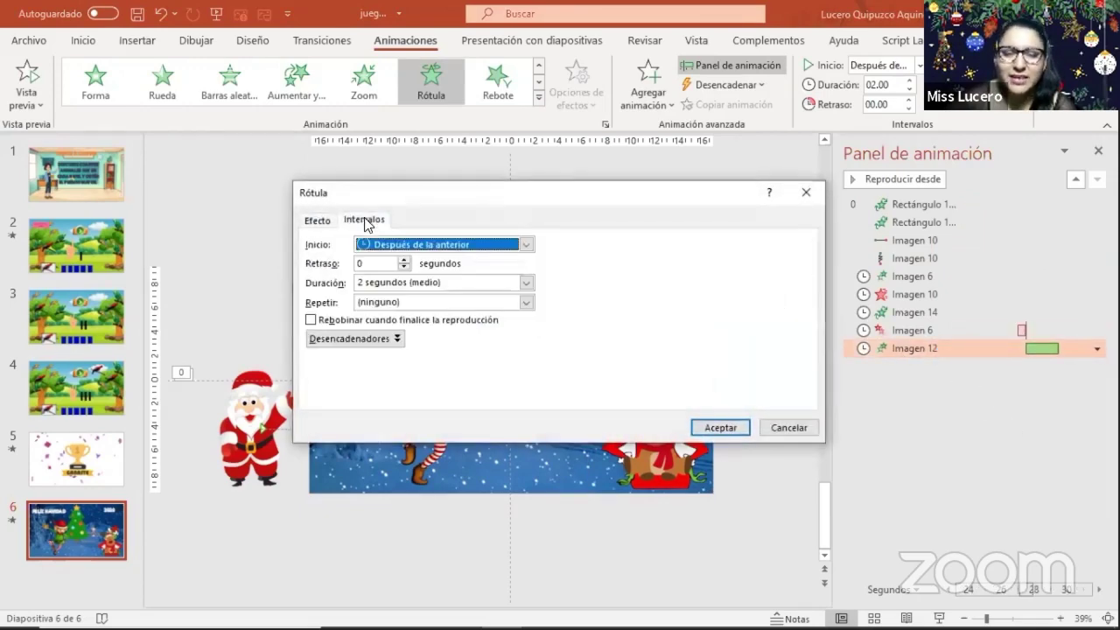
pyautogui.click(526, 284)
pyautogui.click(525, 284)
pyautogui.click(528, 303)
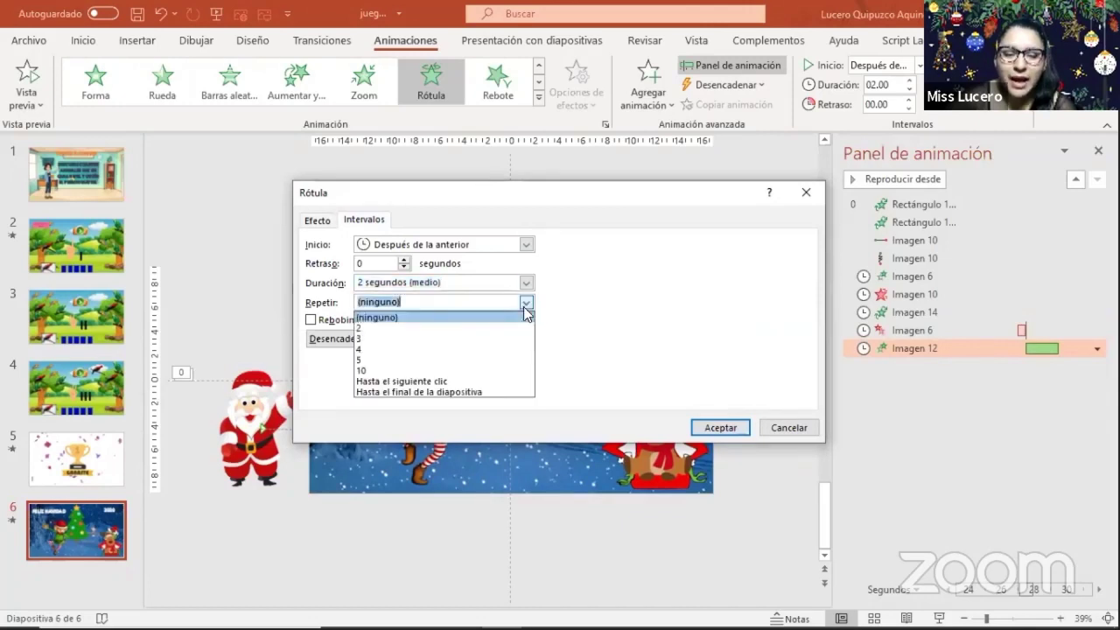
pyautogui.click(457, 392)
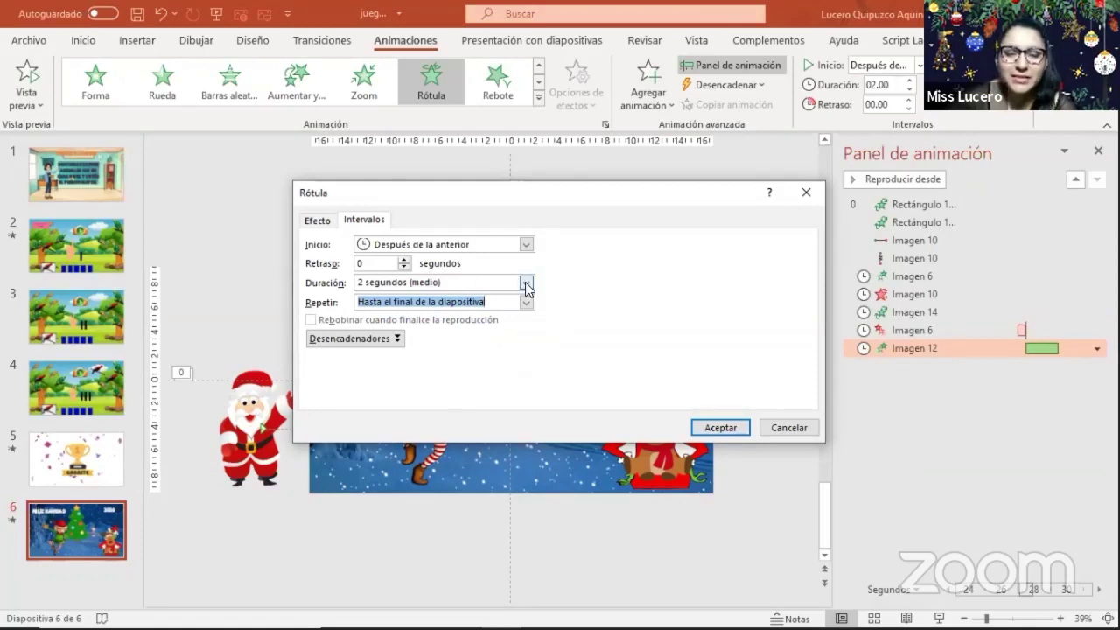
pyautogui.click(405, 260)
pyautogui.click(405, 260)
pyautogui.click(405, 260)
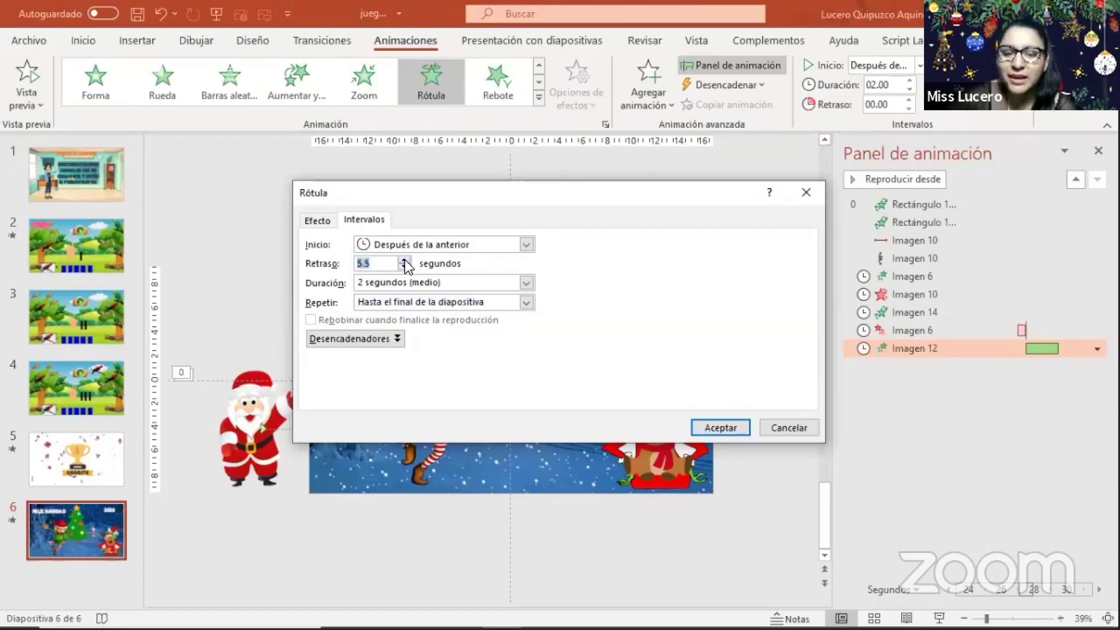
pyautogui.click(719, 428)
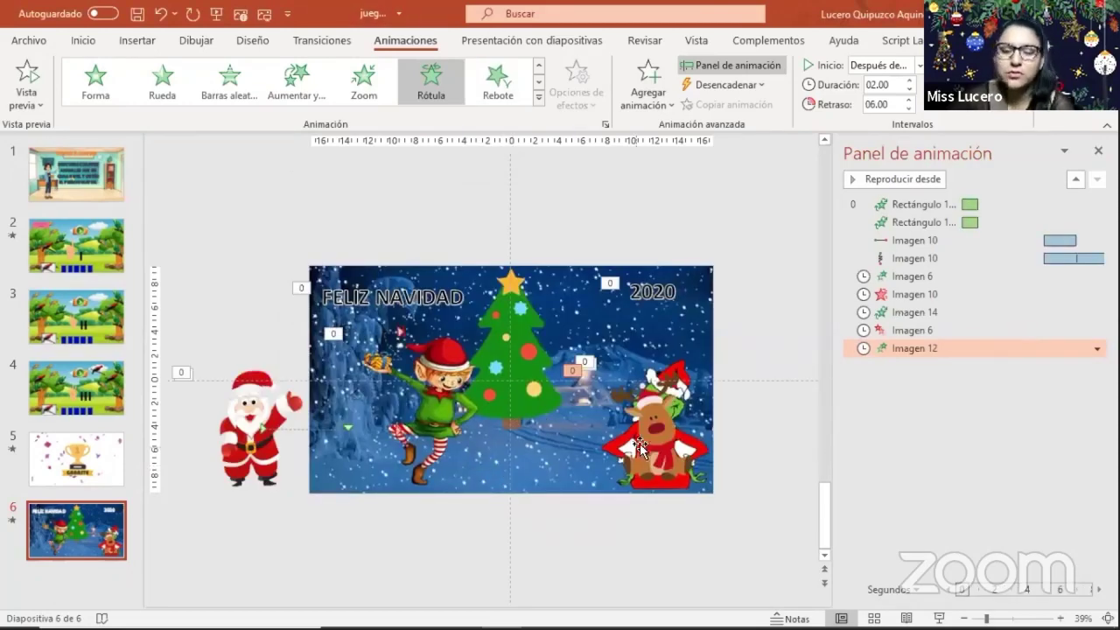
pyautogui.click(662, 428)
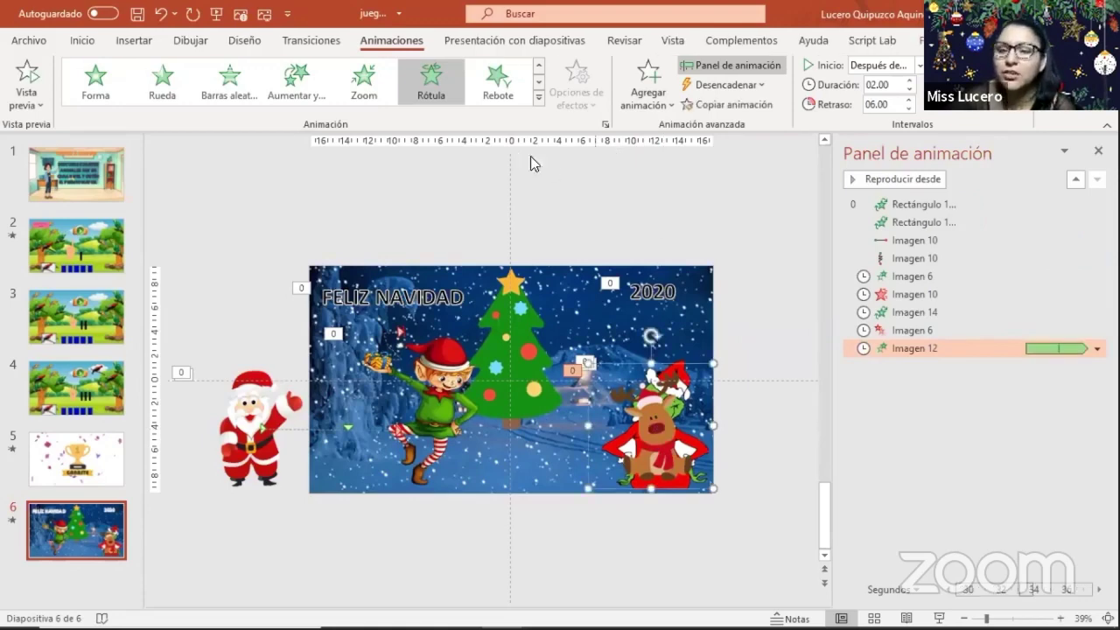
pyautogui.click(538, 97)
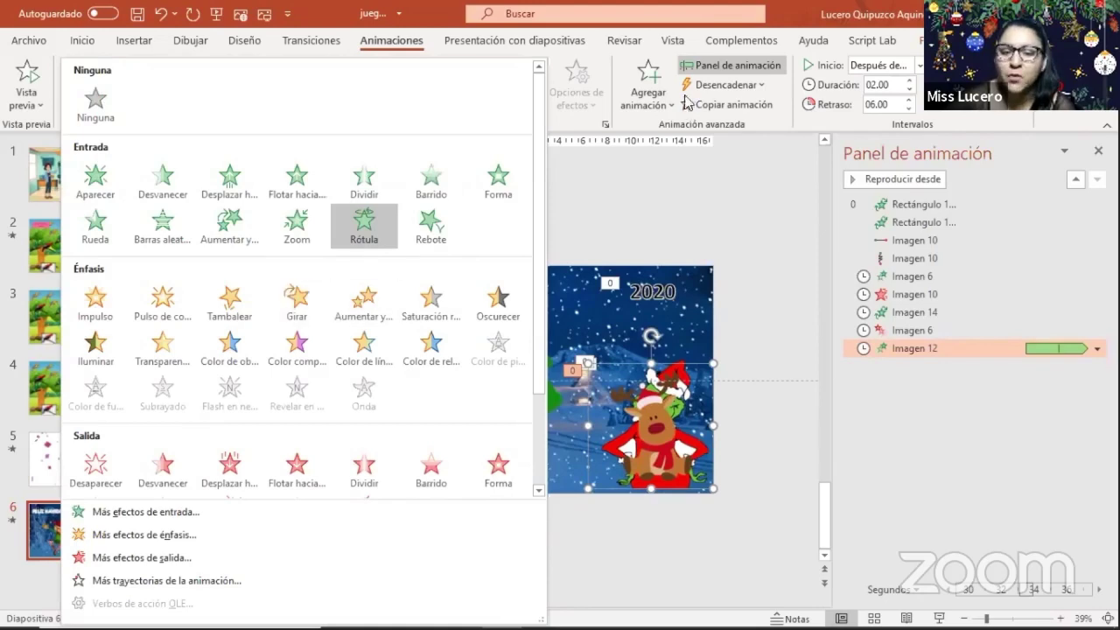
# Add a Tambalear wobble to the reindeer that starts with the previous effect and repeats until slide end.
pyautogui.click(650, 81)
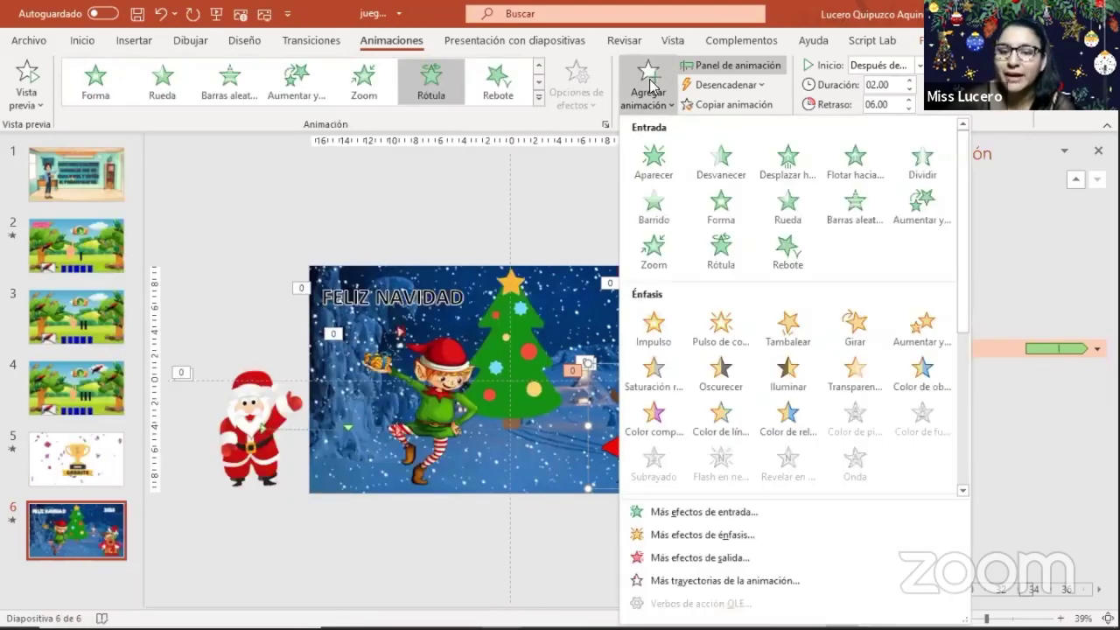
pyautogui.click(805, 333)
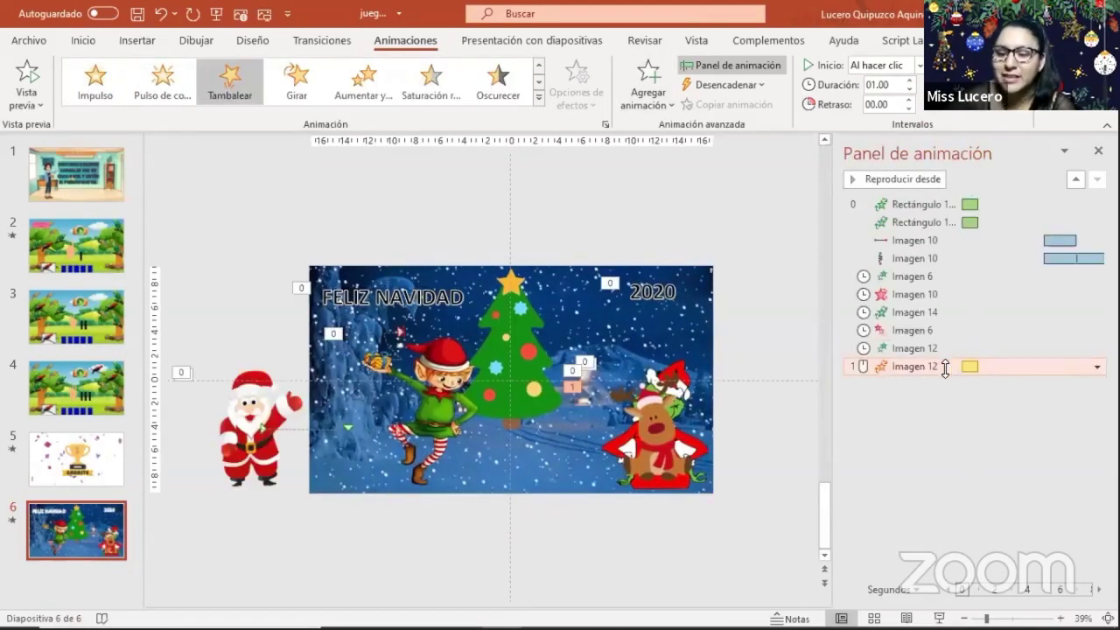
pyautogui.doubleClick(944, 367)
pyautogui.click(363, 220)
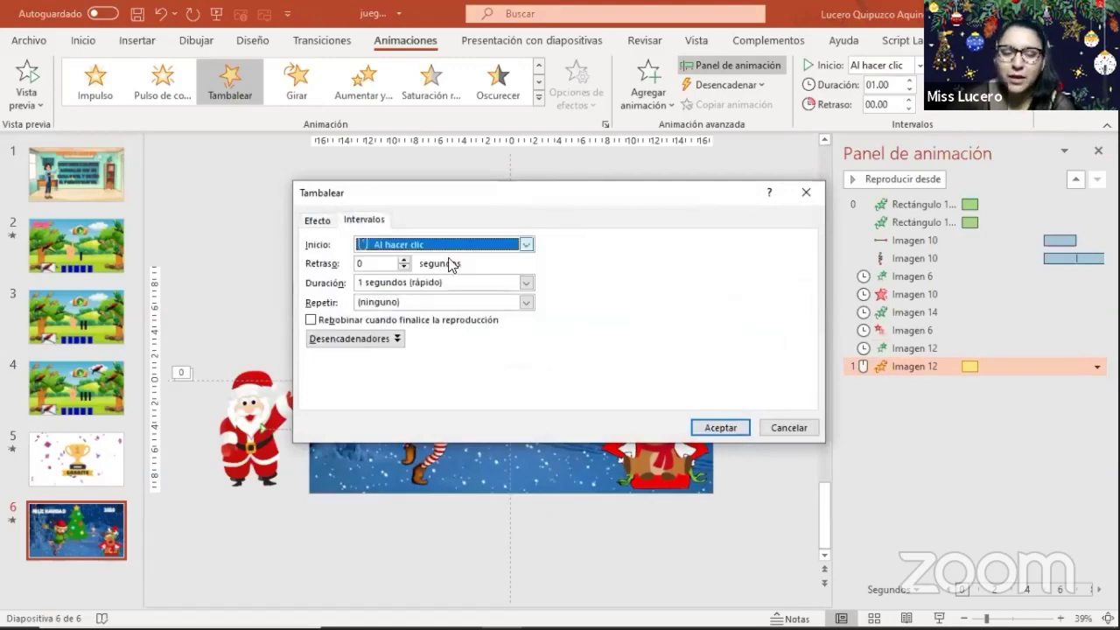
pyautogui.click(510, 302)
pyautogui.click(467, 390)
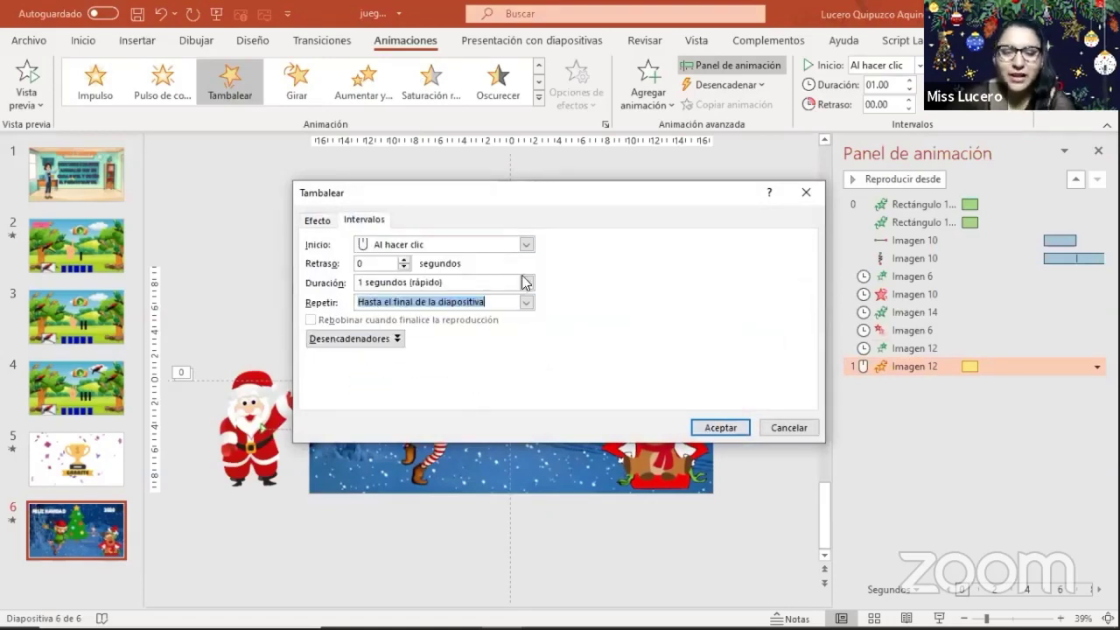
pyautogui.click(525, 245)
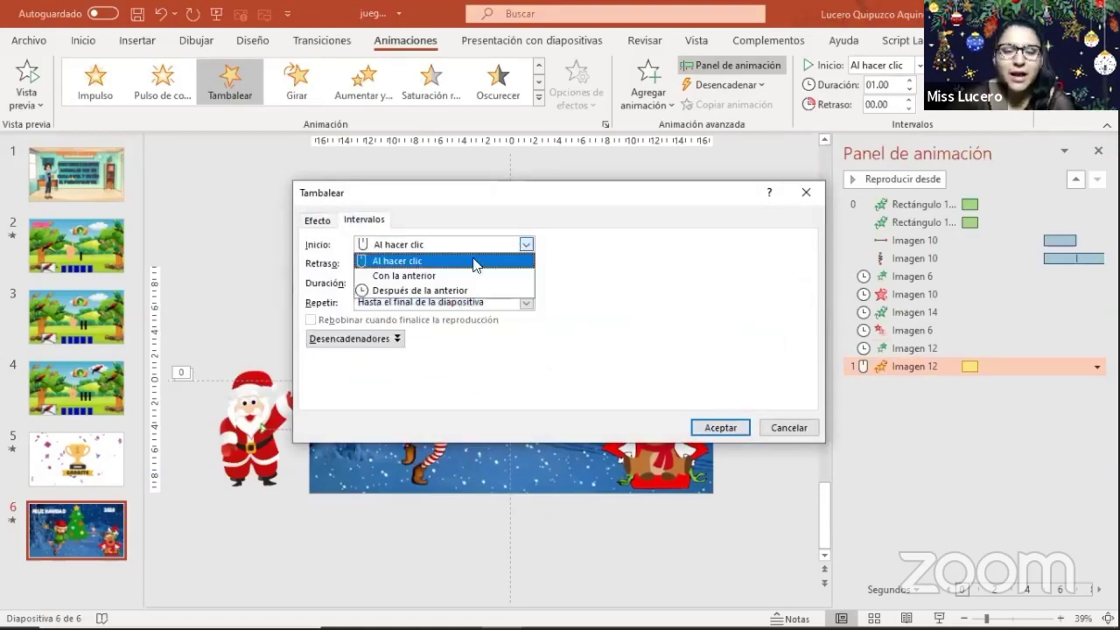
pyautogui.click(432, 276)
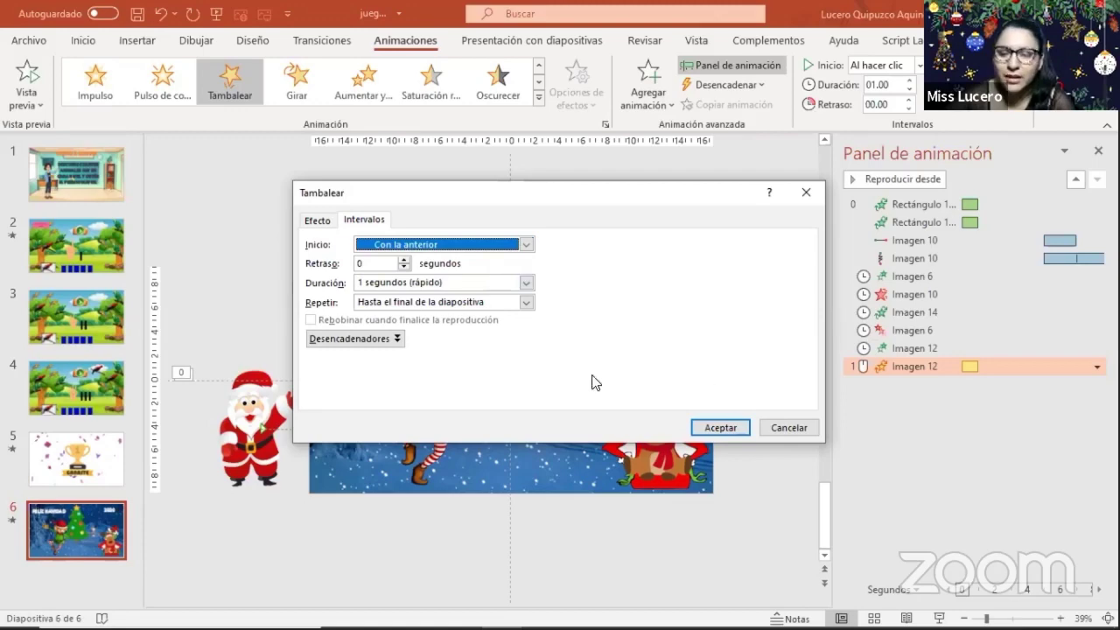
pyautogui.click(722, 434)
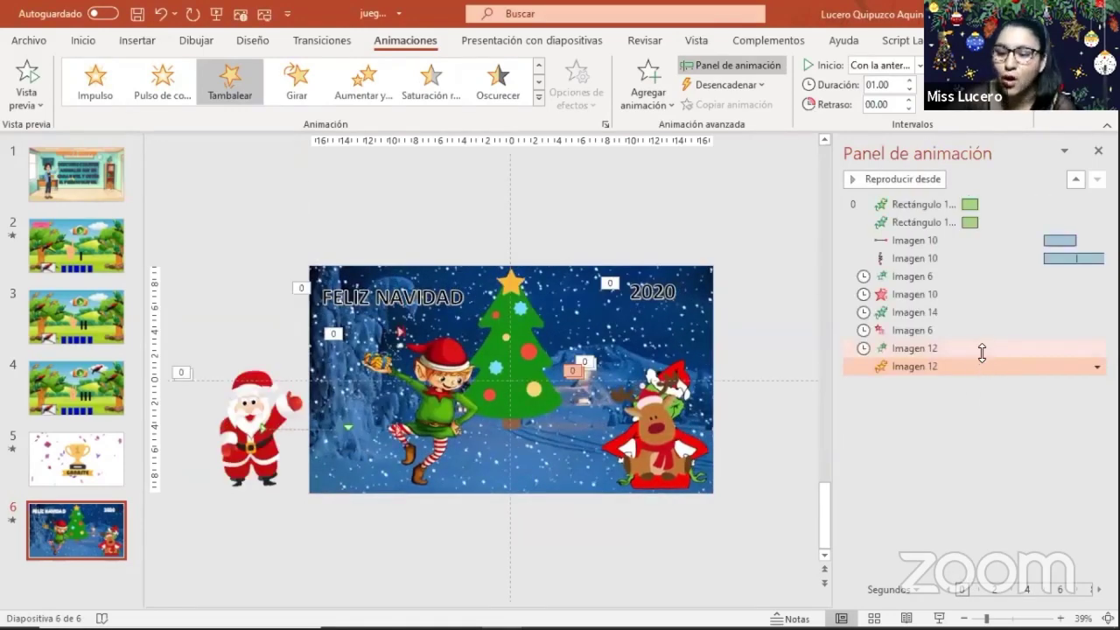
# Set the reindeer's Rótula entrance Repetir to (ninguno) so it plays once.
pyautogui.doubleClick(982, 350)
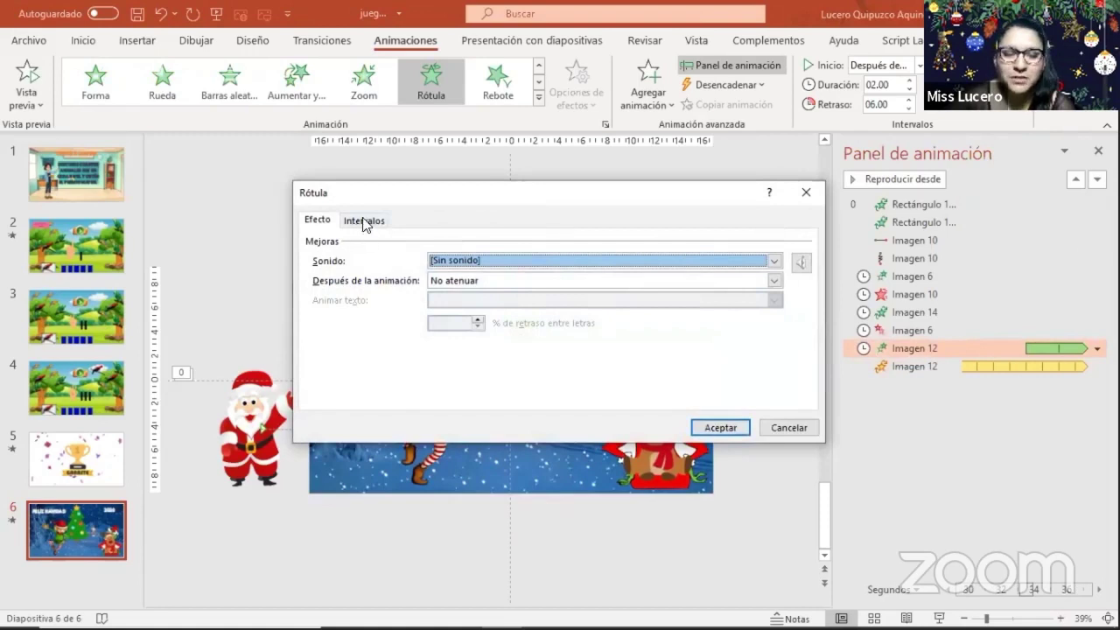
pyautogui.click(364, 220)
pyautogui.click(524, 302)
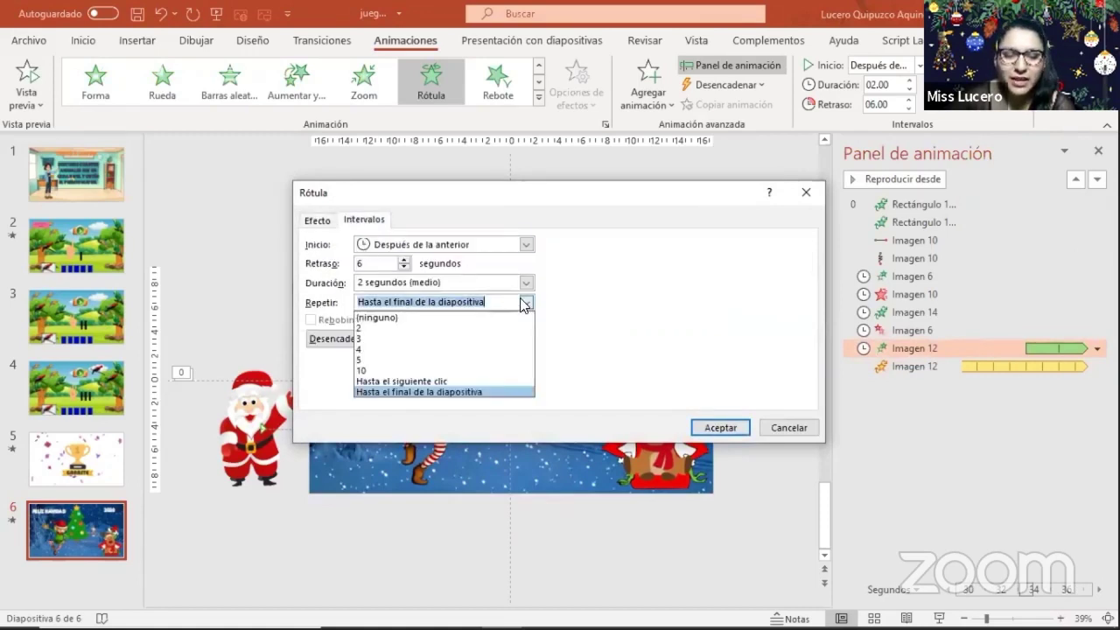
pyautogui.click(398, 316)
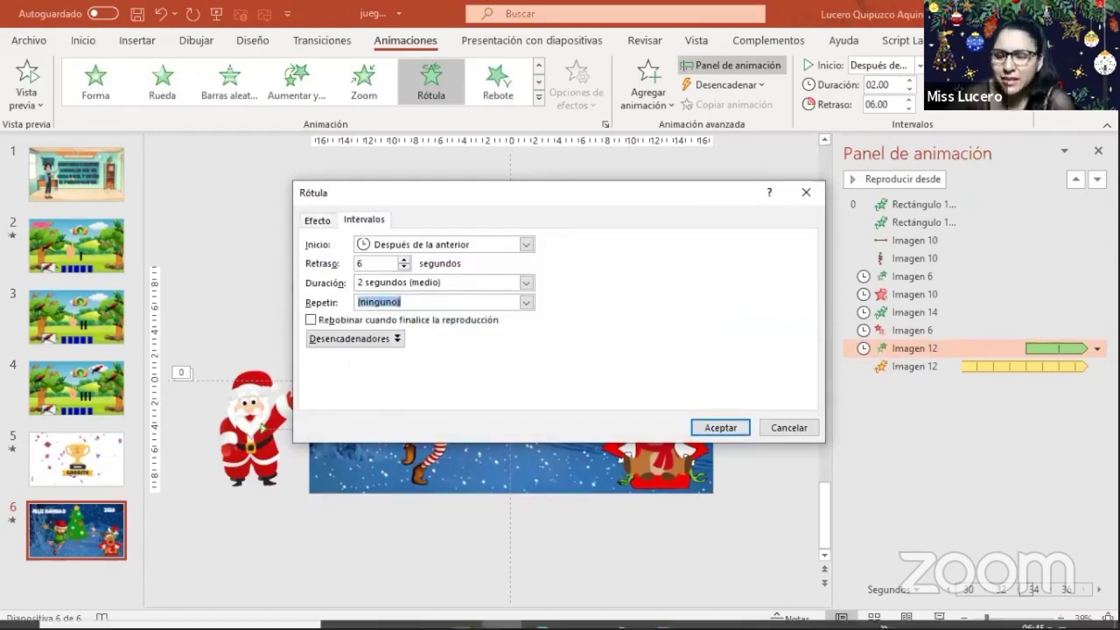
pyautogui.click(721, 428)
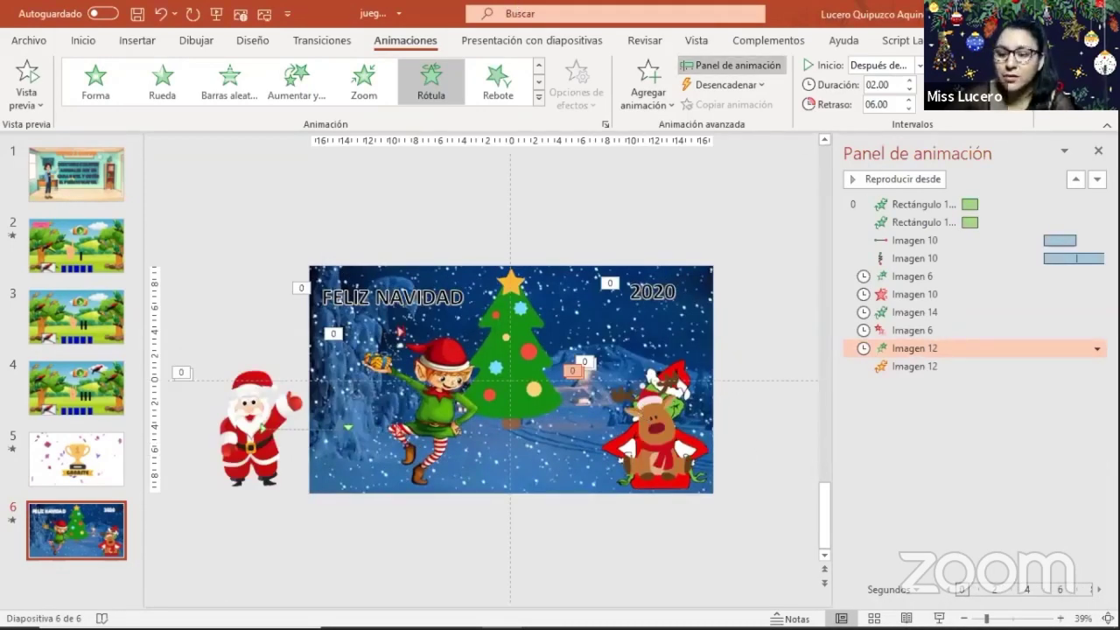
pyautogui.hotkey('shift', 'F5')
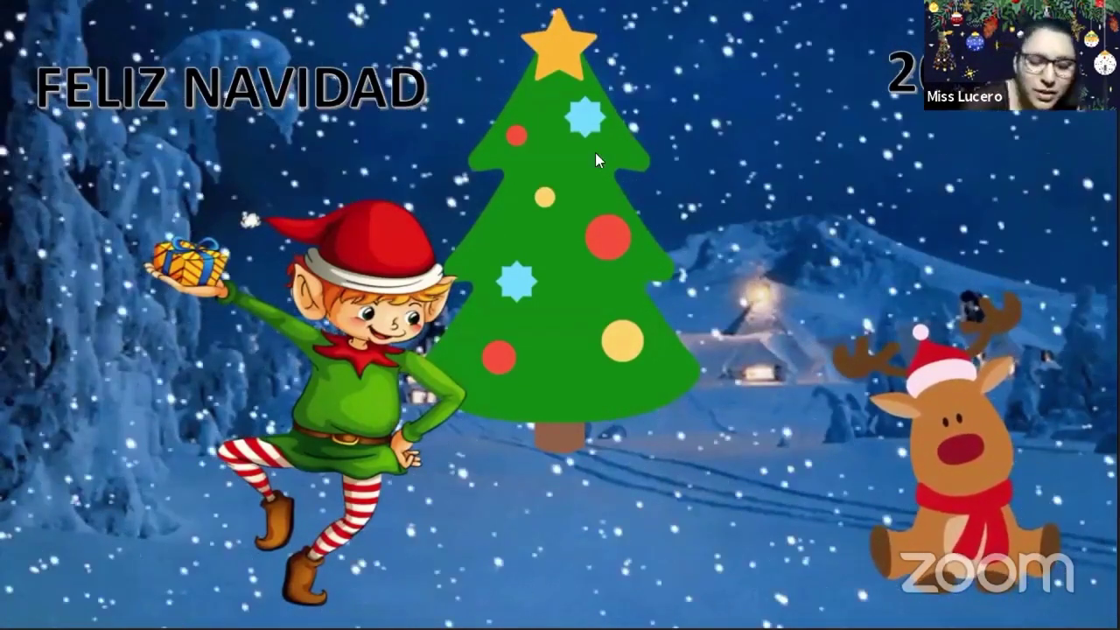
pyautogui.press('Escape')
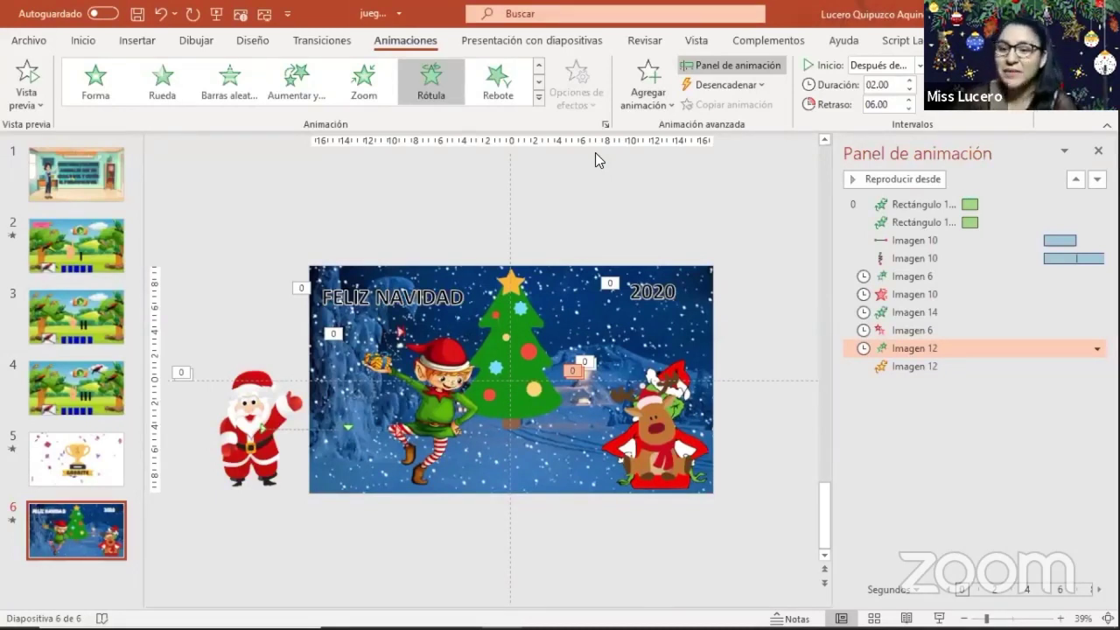
# Add a Zoom entrance to Santa, move him onto the slide, then back off the left edge.
pyautogui.click(248, 395)
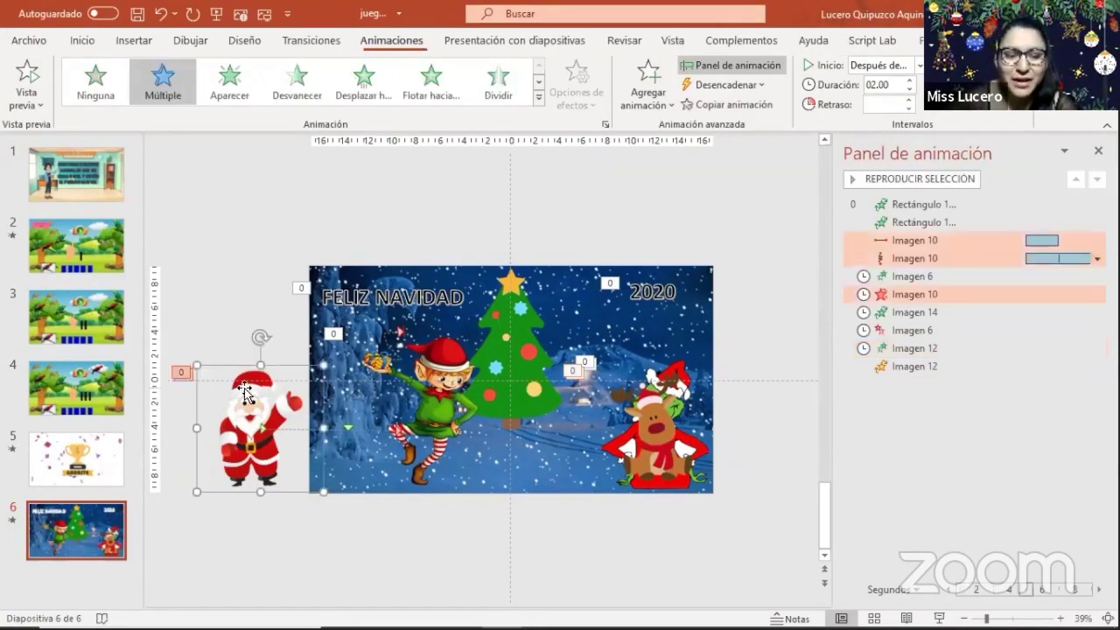
pyautogui.click(644, 100)
pyautogui.scroll(-2, 822, 358)
pyautogui.scroll(-2, 817, 363)
pyautogui.scroll(4, 818, 362)
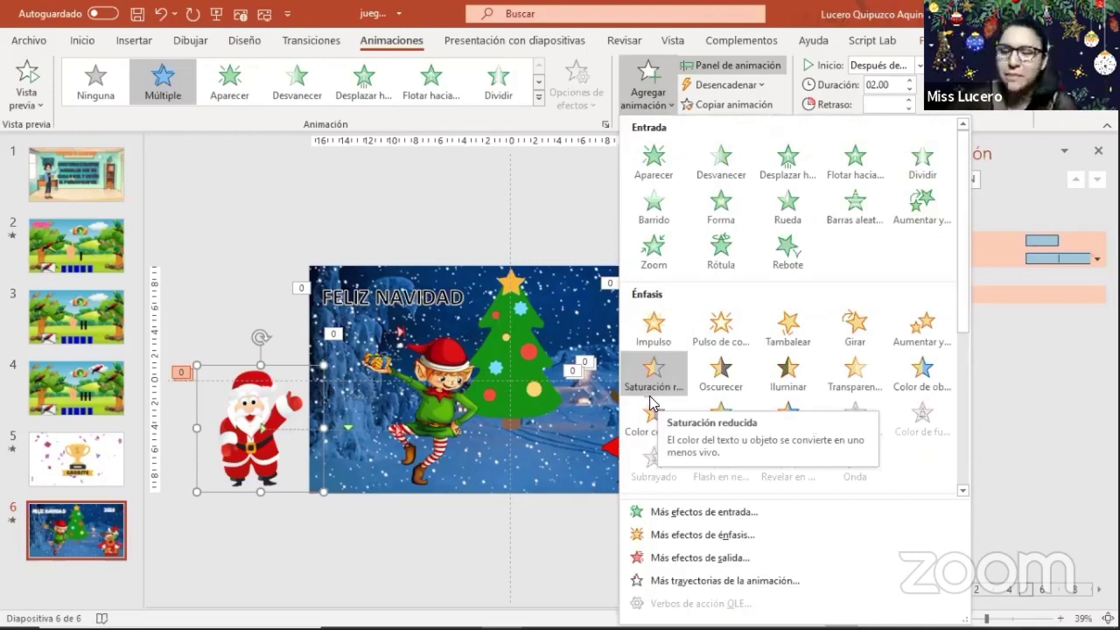
pyautogui.click(658, 254)
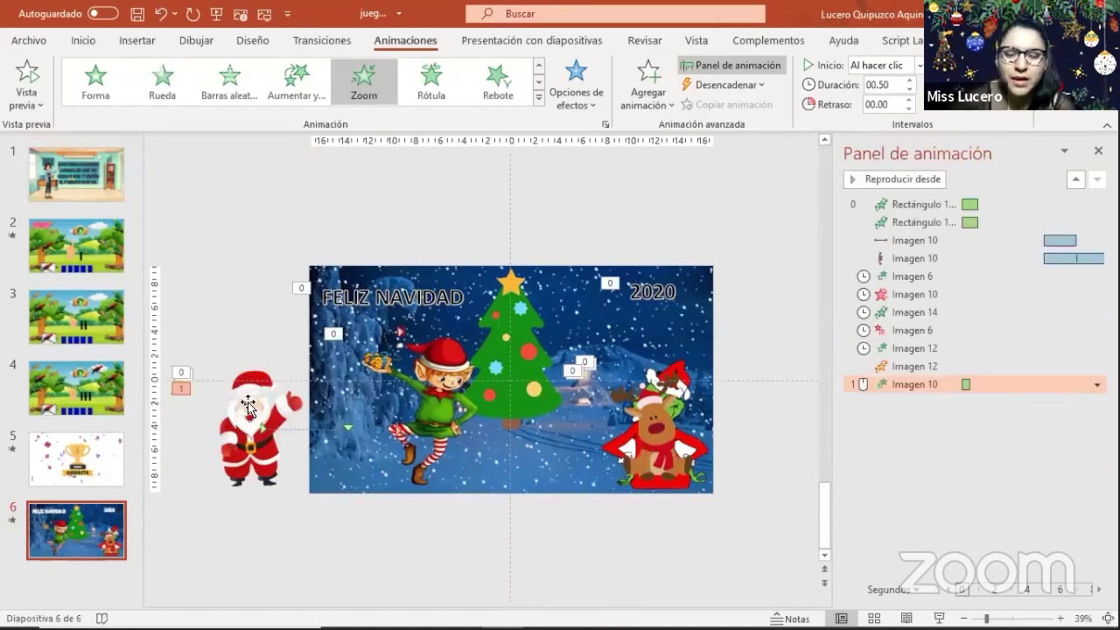
pyautogui.moveTo(249, 405)
pyautogui.mouseDown()
pyautogui.moveTo(545, 396)
pyautogui.moveTo(525, 398)
pyautogui.mouseUp()
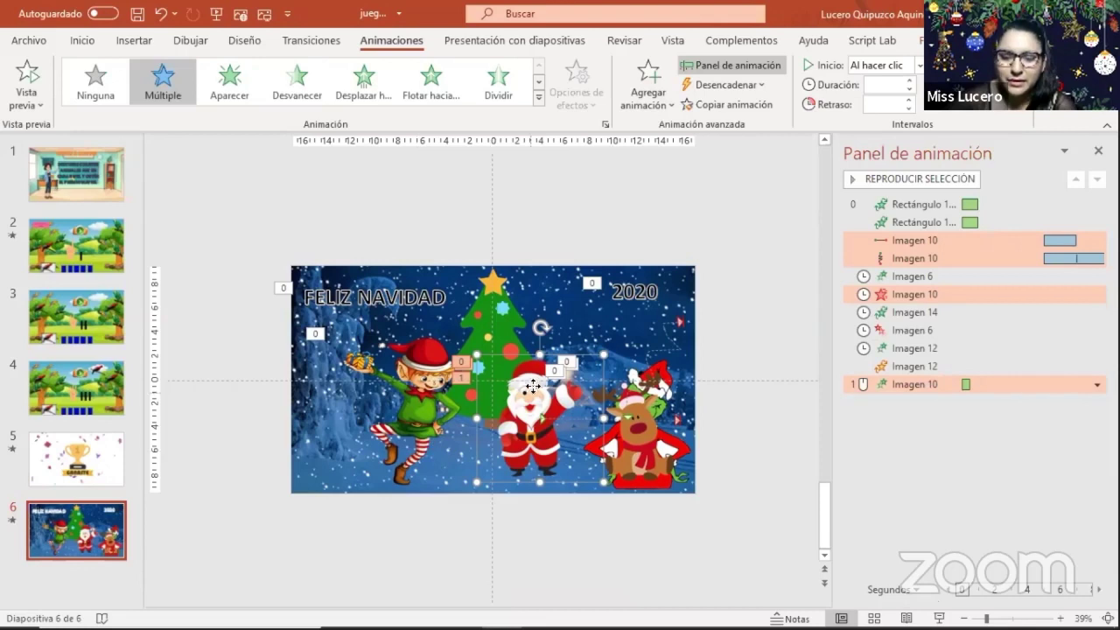
pyautogui.moveTo(532, 385); pyautogui.dragTo(229, 394)
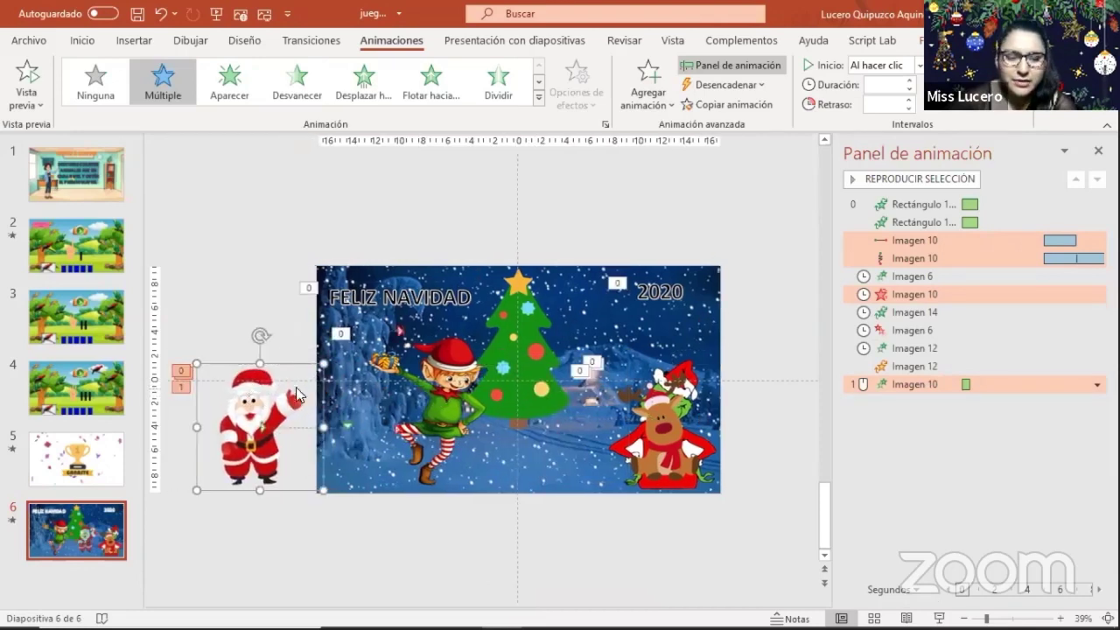
# Remove Santa's extra click-triggered animation from the end of the animation list.
pyautogui.click(1082, 384)
pyautogui.click(1096, 384)
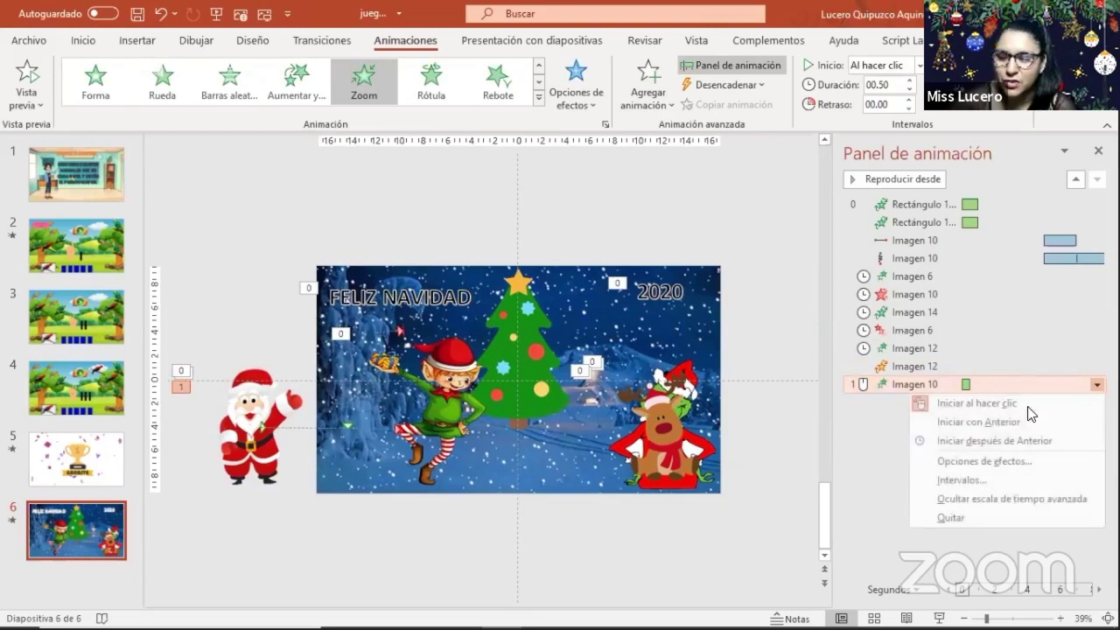
pyautogui.click(967, 518)
pyautogui.click(218, 405)
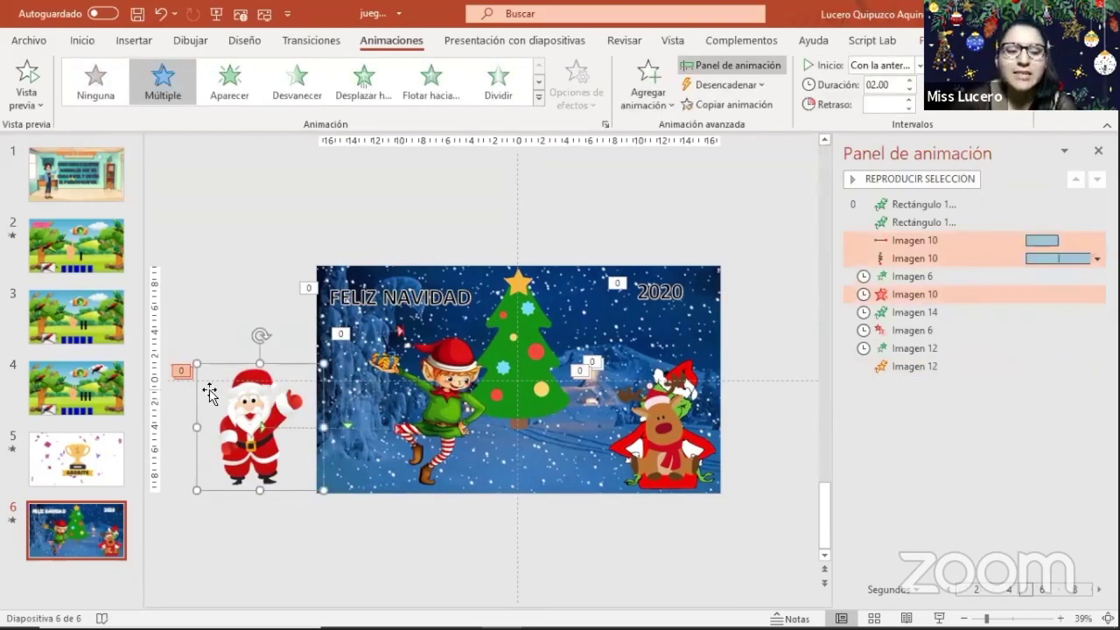
# Add a Derecha straight motion path to Santa from the full motion path list.
pyautogui.click(648, 83)
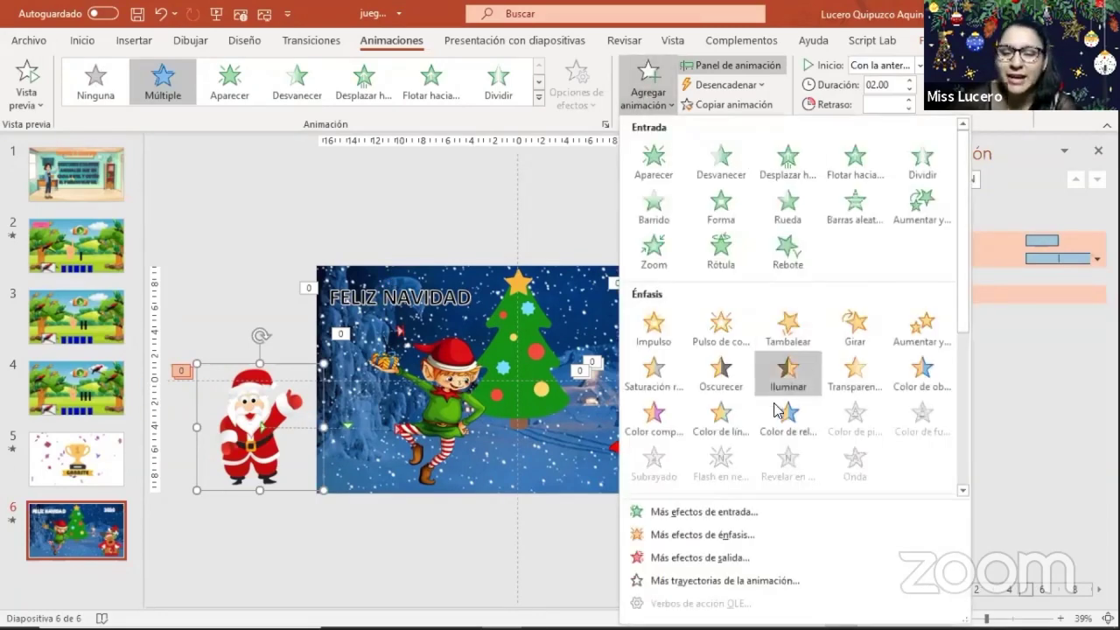
pyautogui.scroll(-3, 787, 376)
pyautogui.click(669, 580)
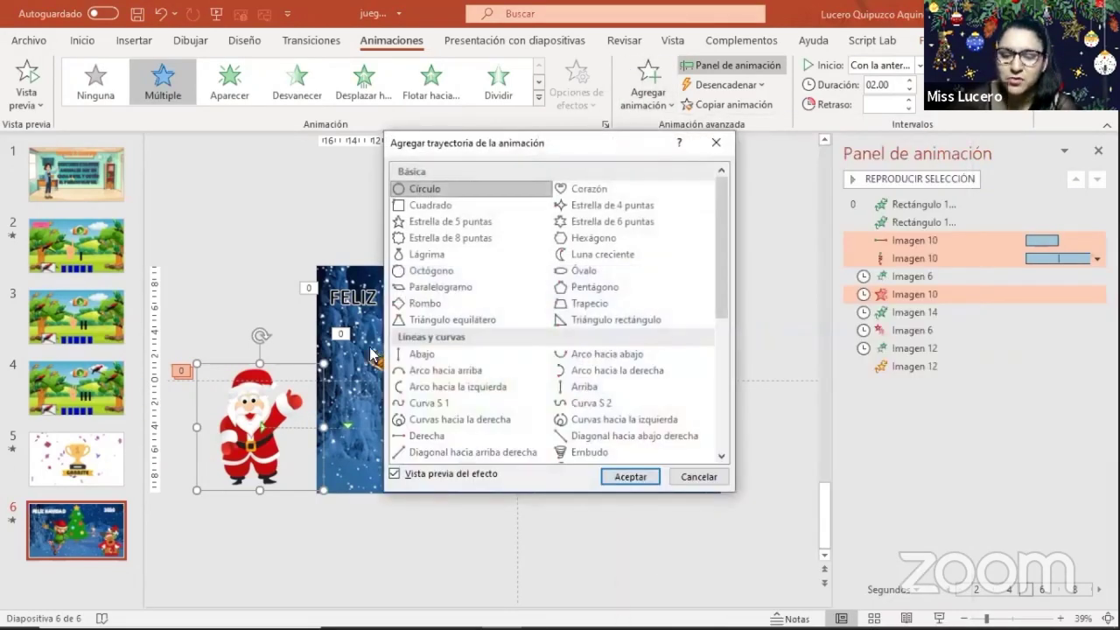
pyautogui.scroll(-1, 437, 341)
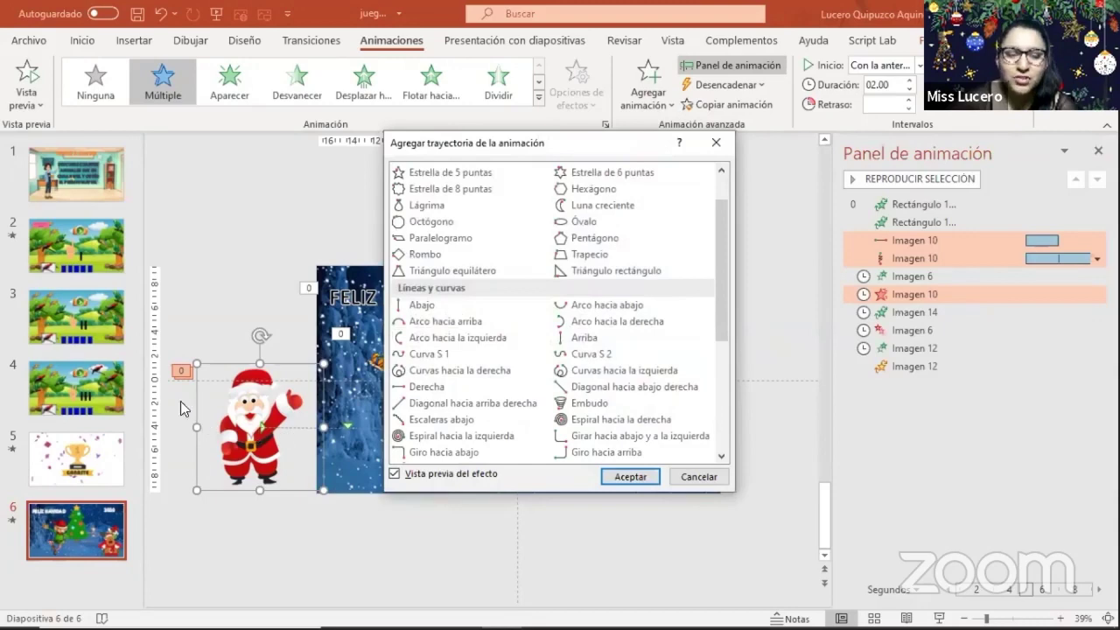
pyautogui.click(432, 390)
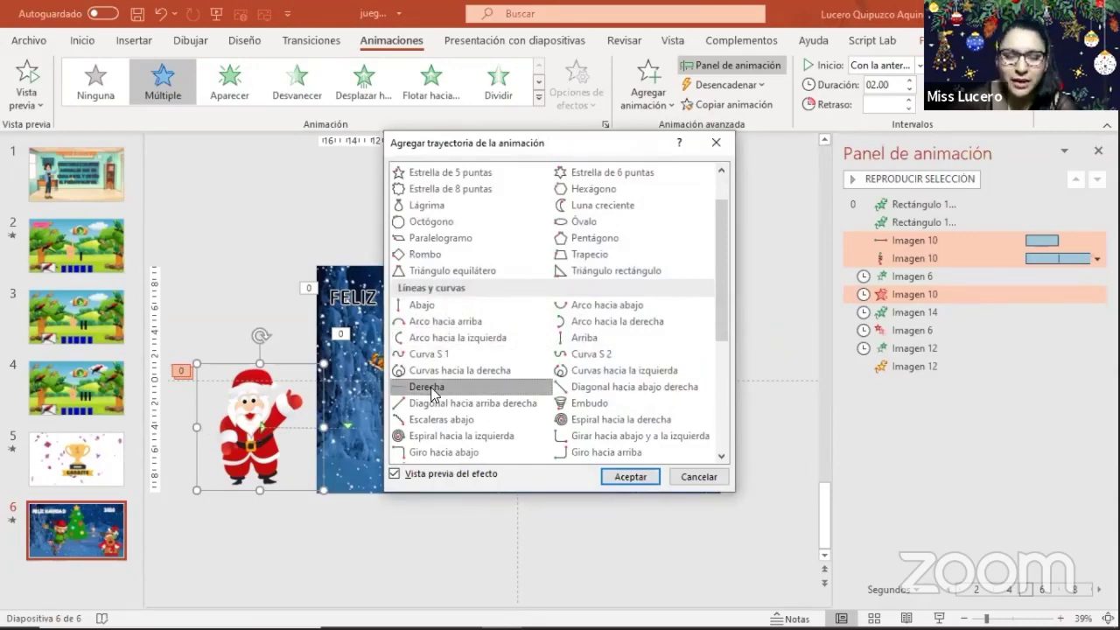
pyautogui.click(623, 477)
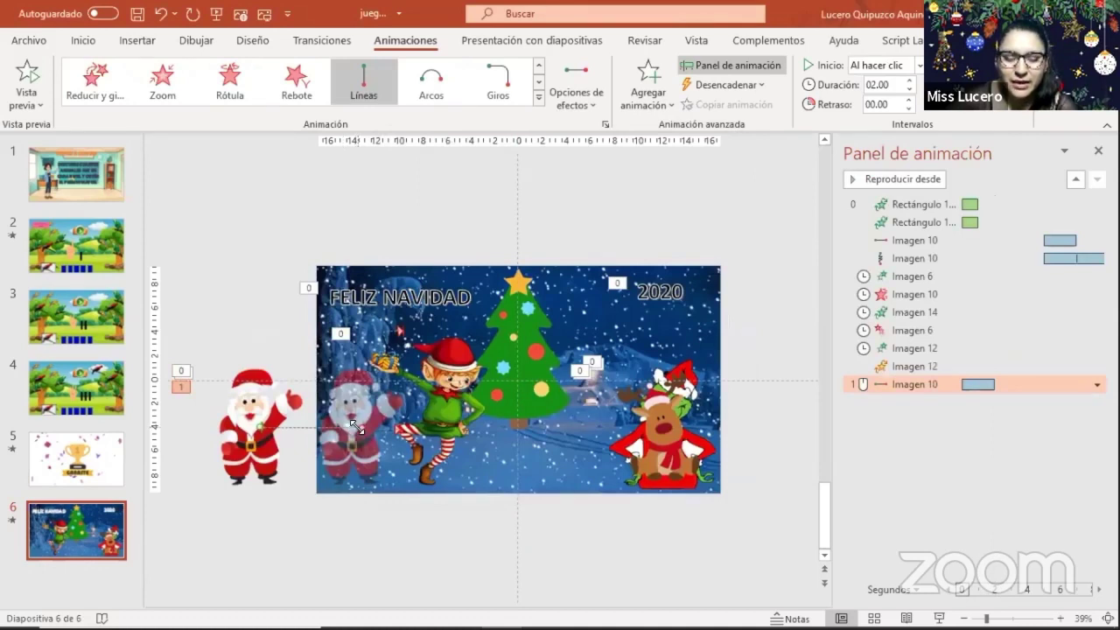
# Select Santa's new rightward path entry in the Animation Pane.
pyautogui.click(438, 419)
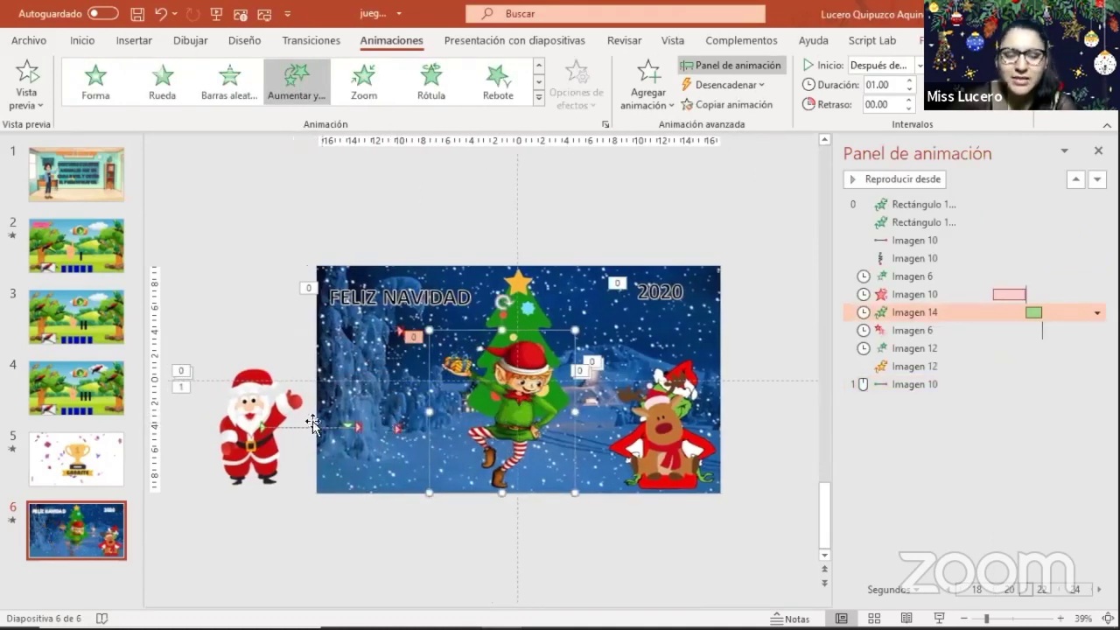
pyautogui.click(916, 384)
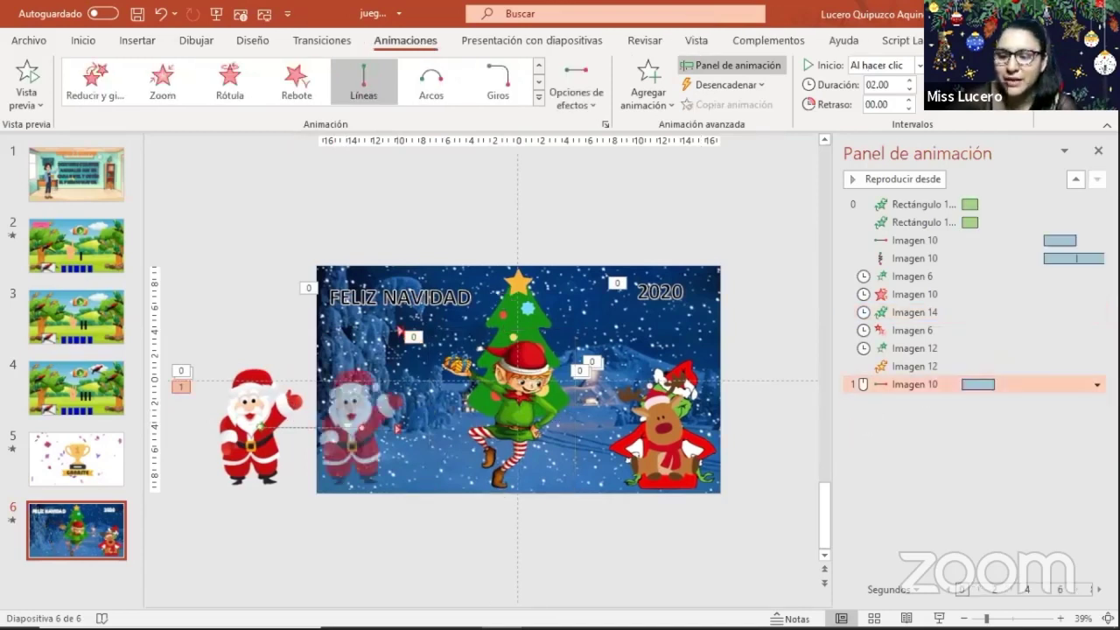
pyautogui.click(1096, 384)
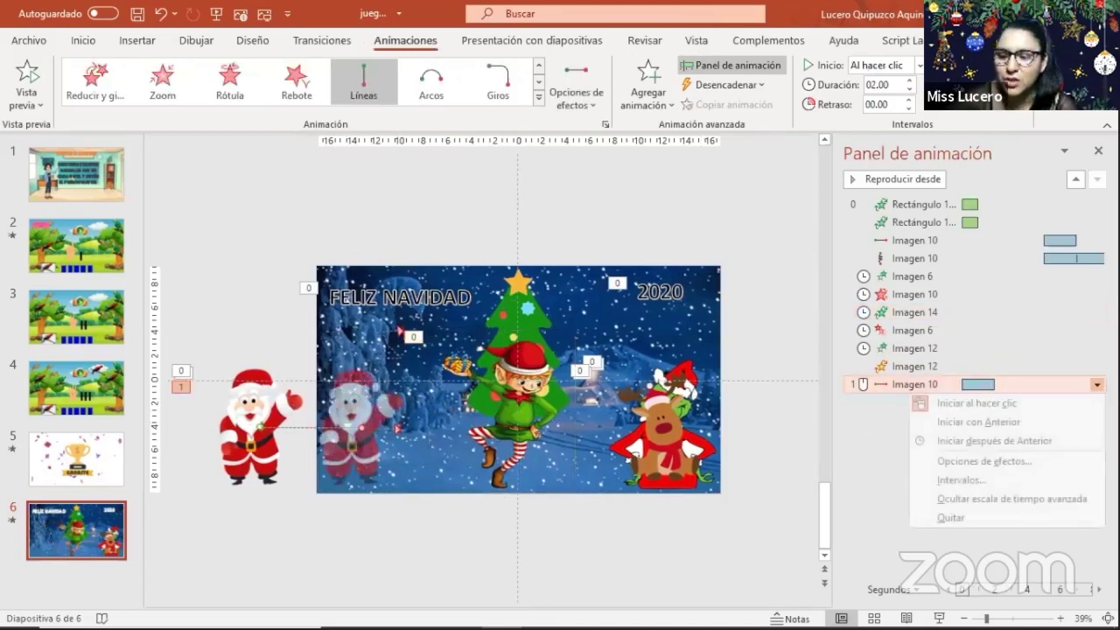
# Set Santa's rightward path to start with the previous animation after 8 seconds, without repeating.
pyautogui.click(991, 439)
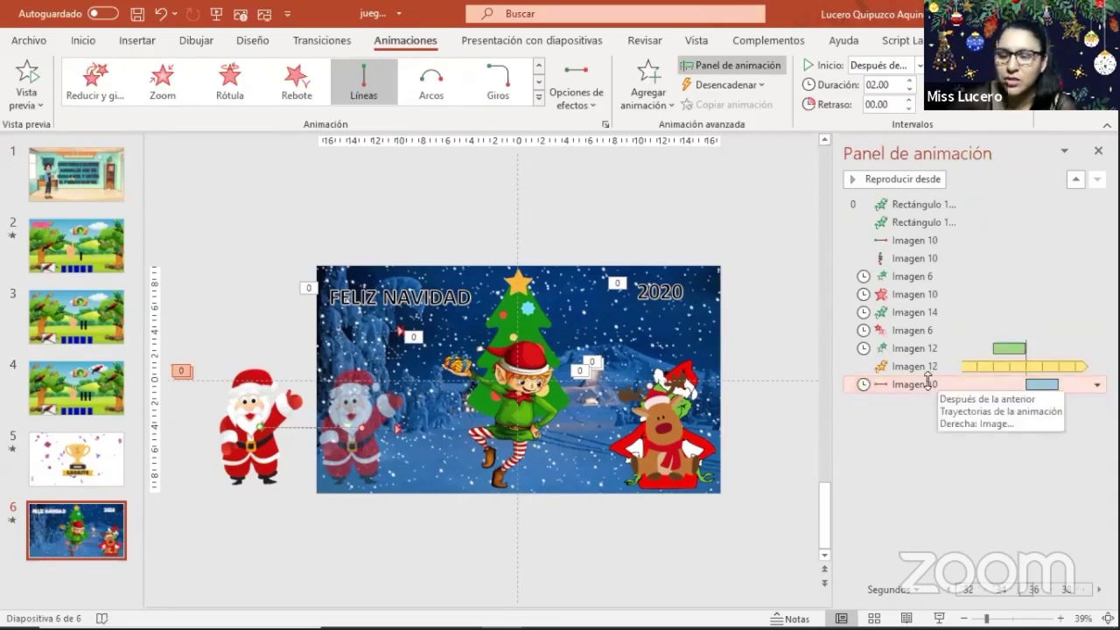
pyautogui.click(1096, 384)
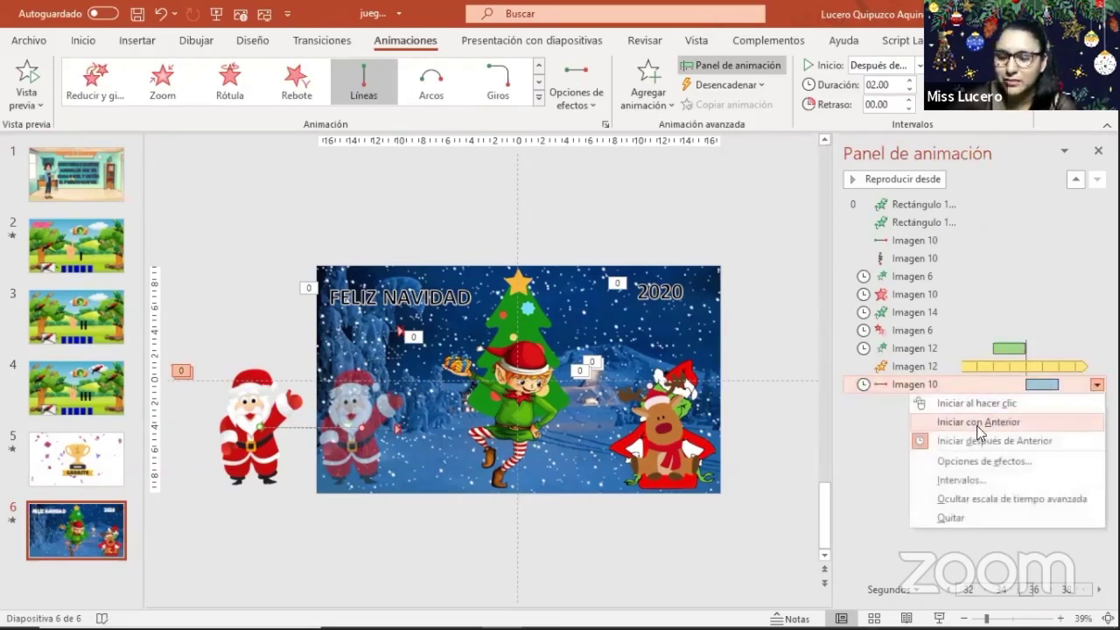
pyautogui.click(960, 479)
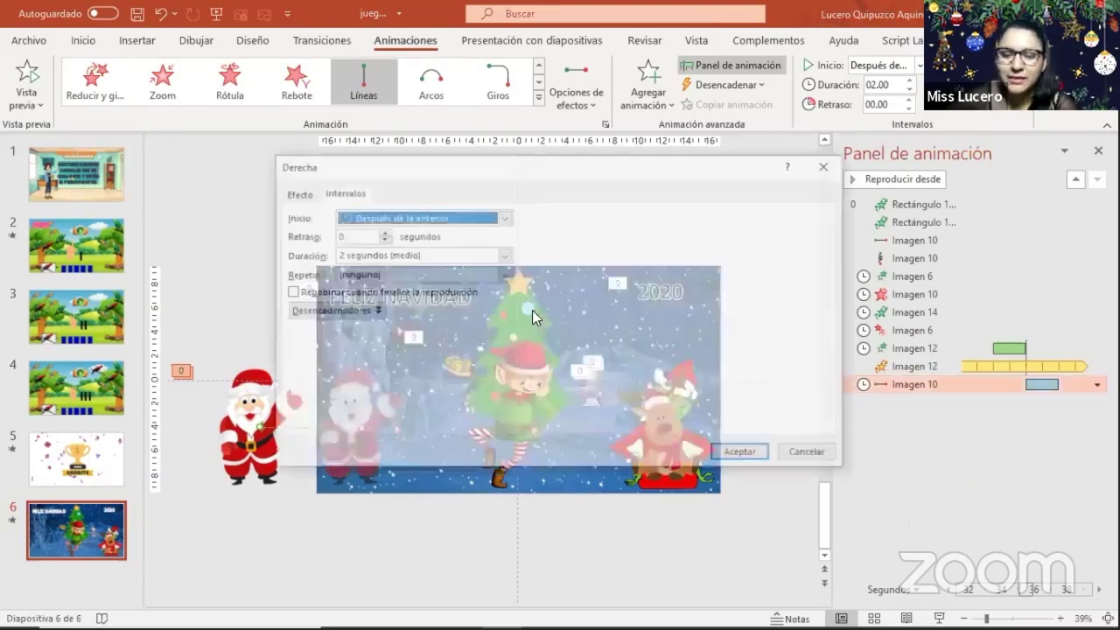
pyautogui.click(497, 218)
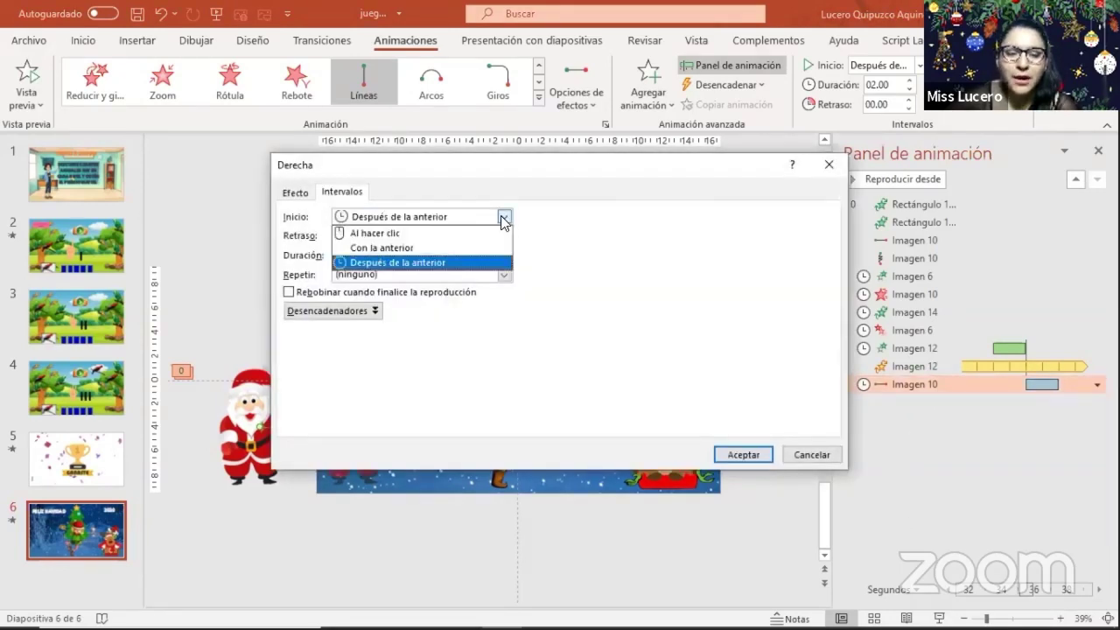
pyautogui.click(382, 249)
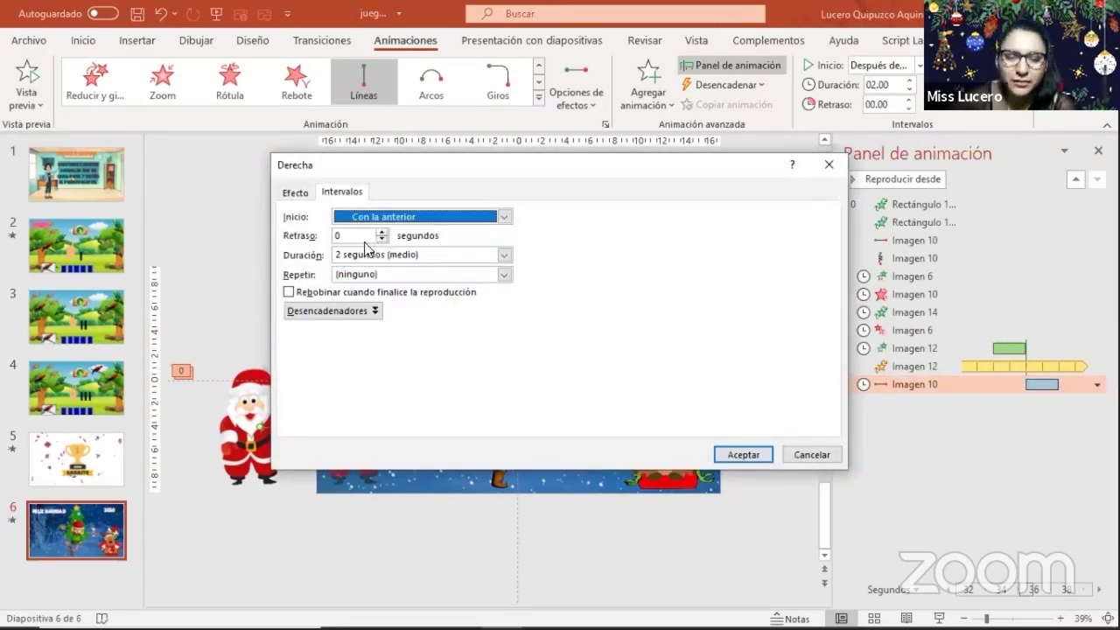
pyautogui.tripleClick(382, 232)
pyautogui.write('8')
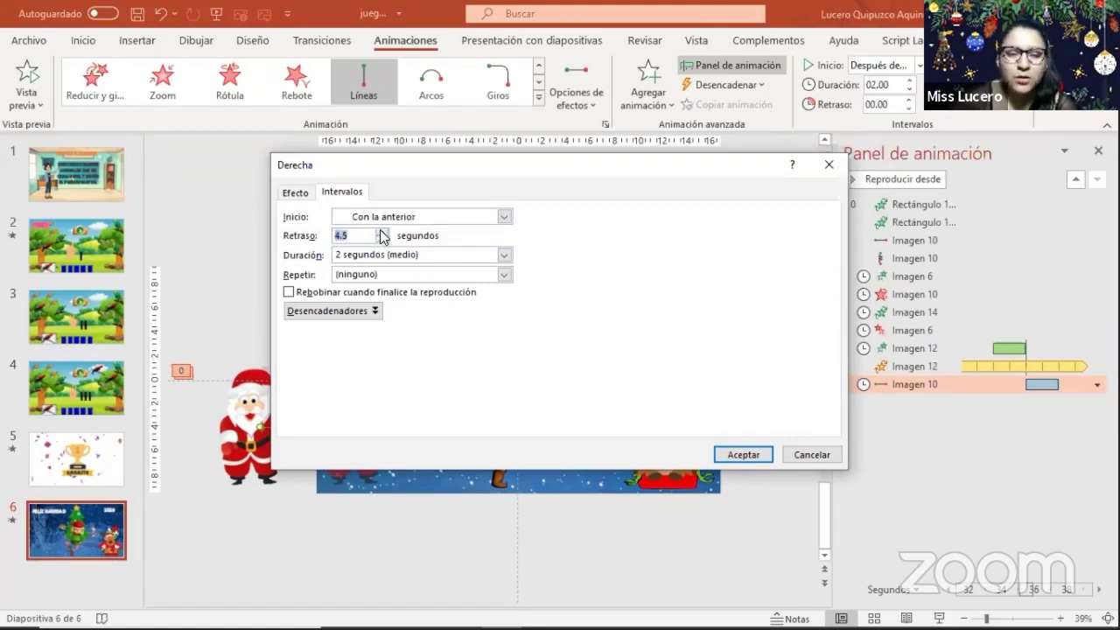
pyautogui.click(506, 274)
pyautogui.click(505, 274)
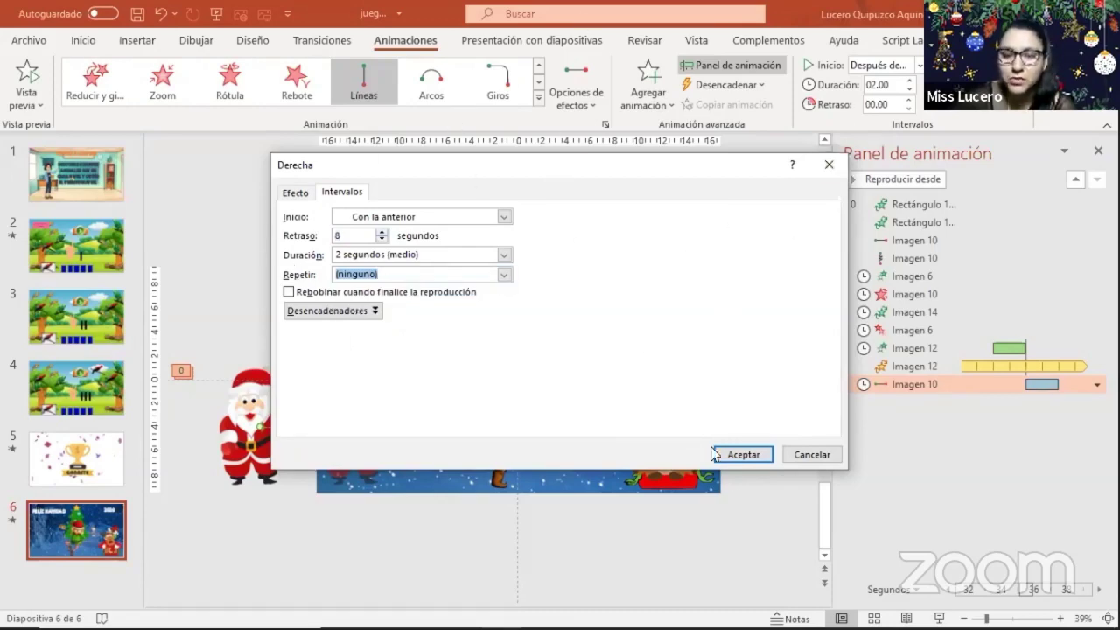
pyautogui.click(745, 453)
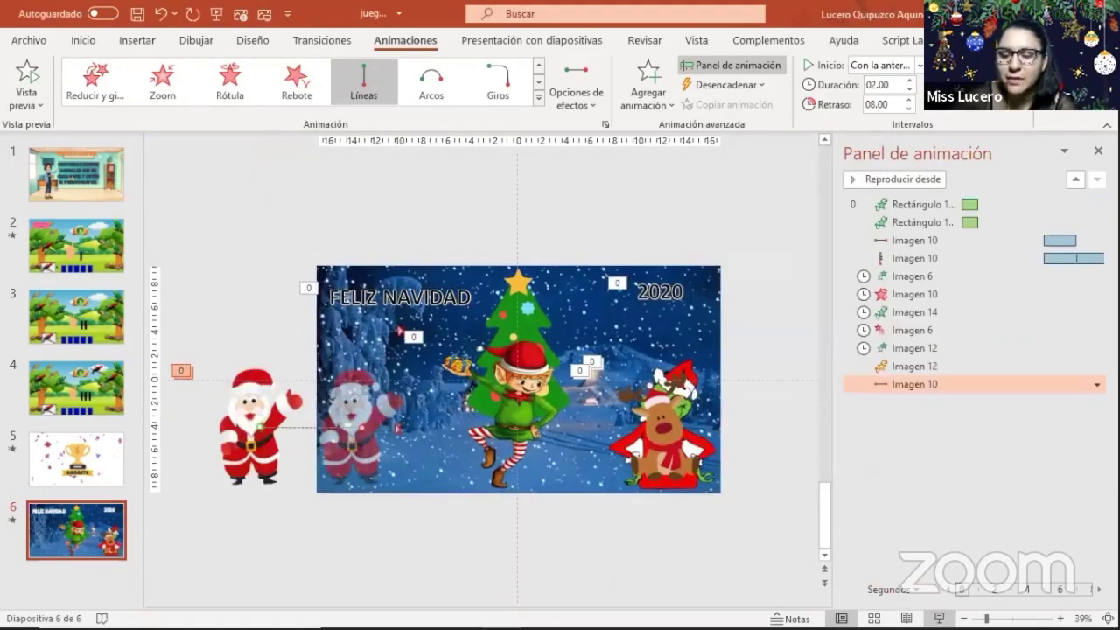
pyautogui.hotkey('shift', 'F5')
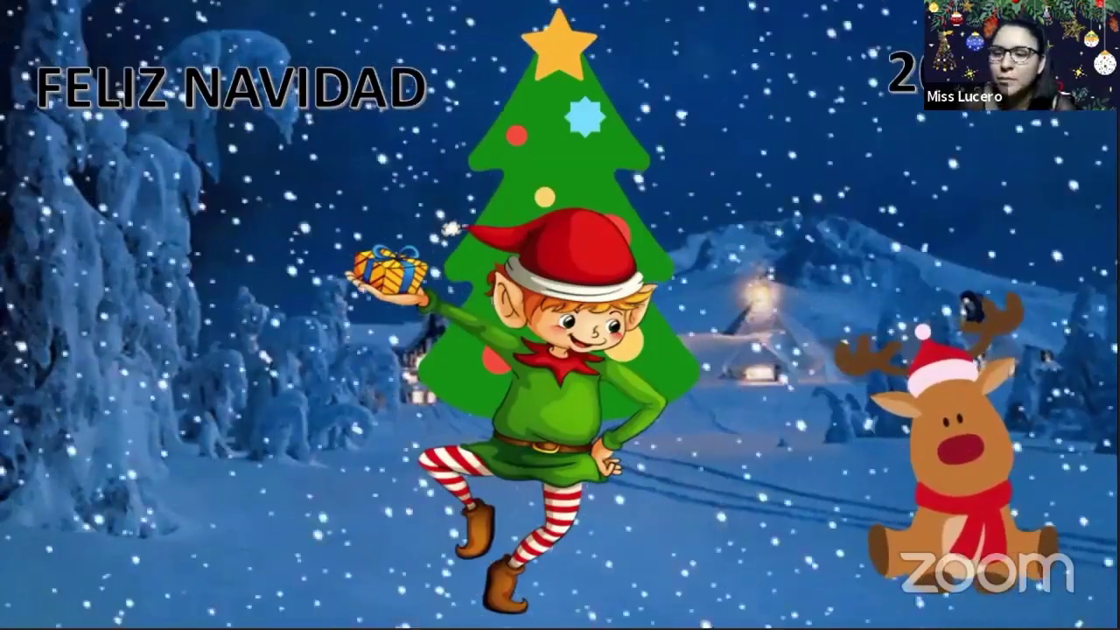
pyautogui.click(757, 607)
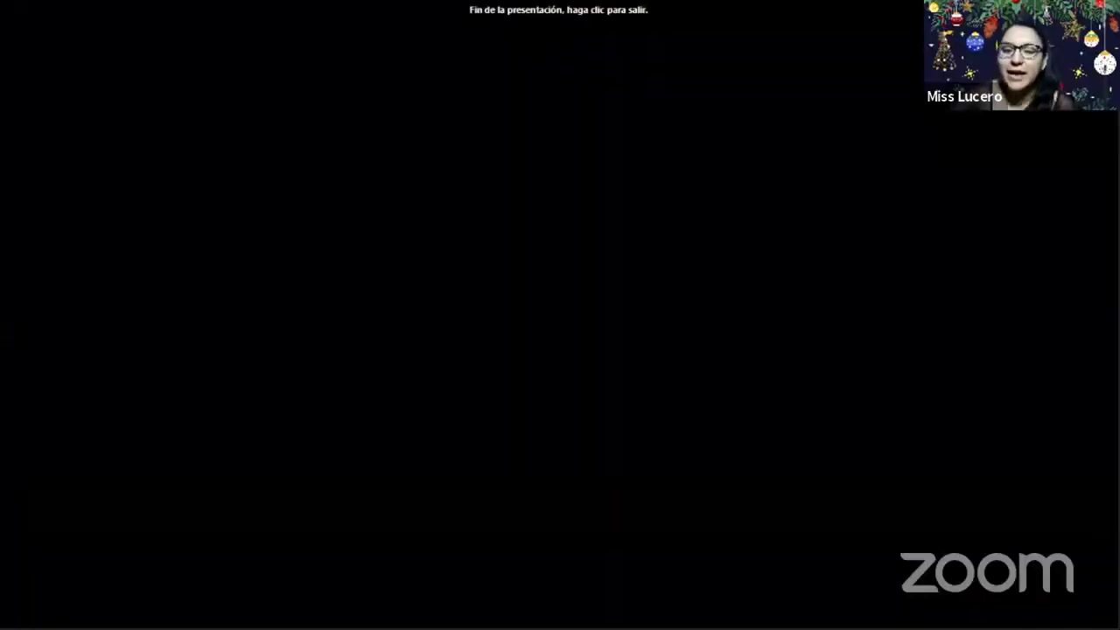
pyautogui.click(757, 607)
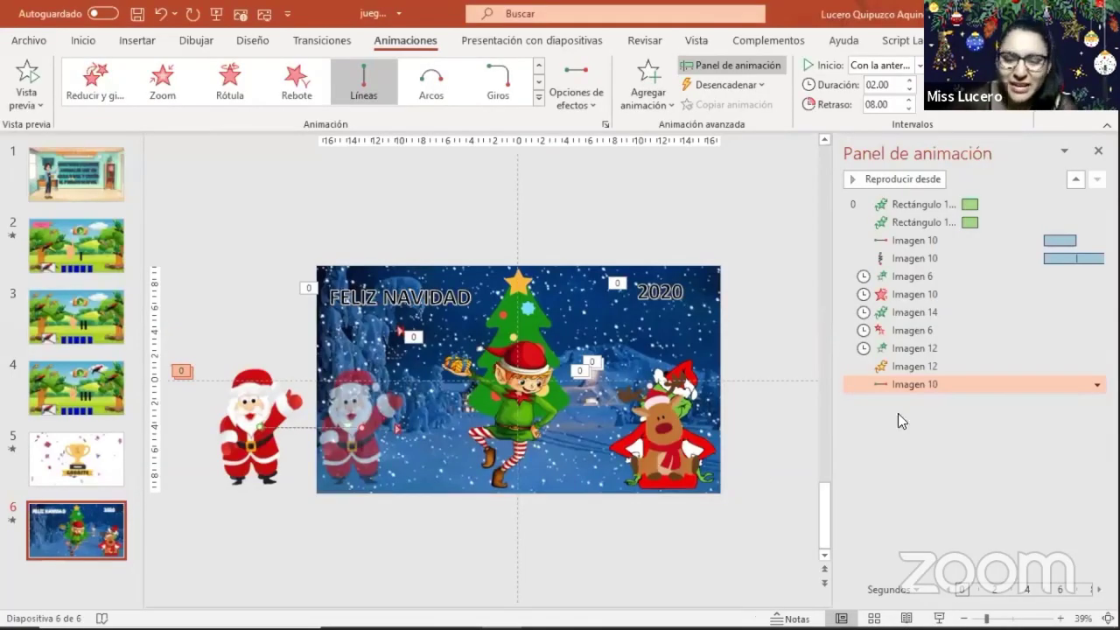
# Drag Santa's motion path bar in the timeline to start earlier, around 32.2 s.
pyautogui.click(951, 387)
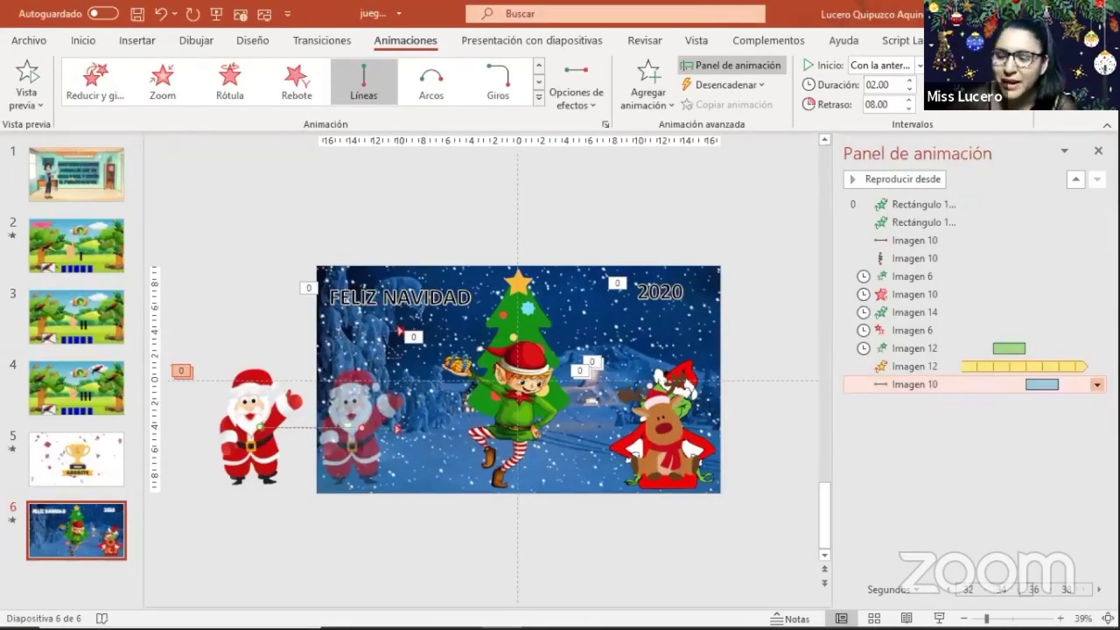
pyautogui.moveTo(1037, 382)
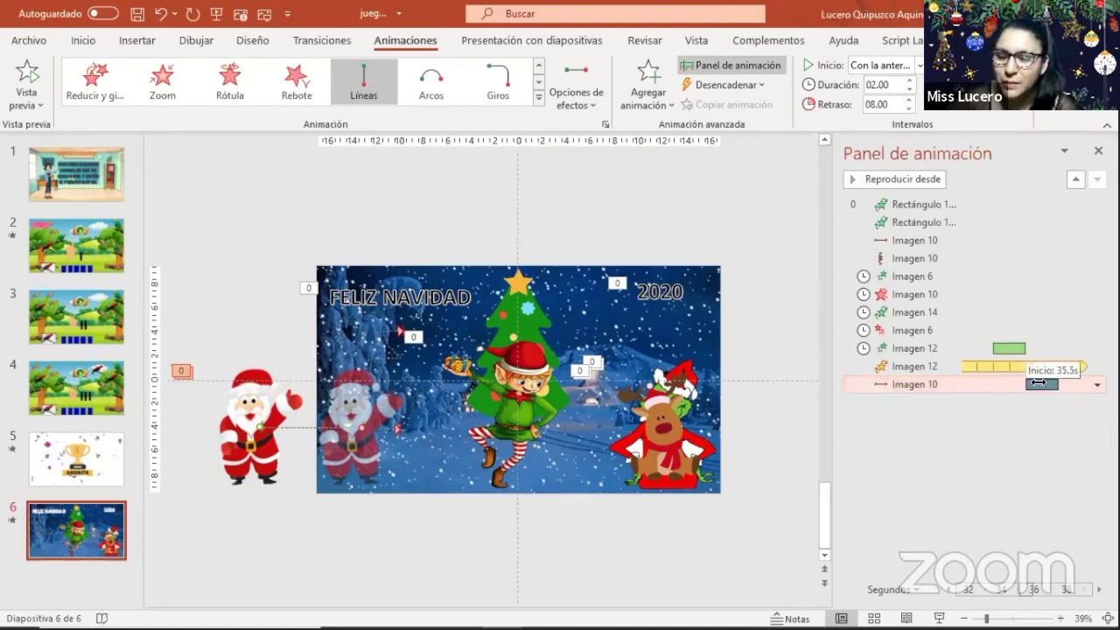
pyautogui.moveTo(1037, 382); pyautogui.dragTo(976, 383)
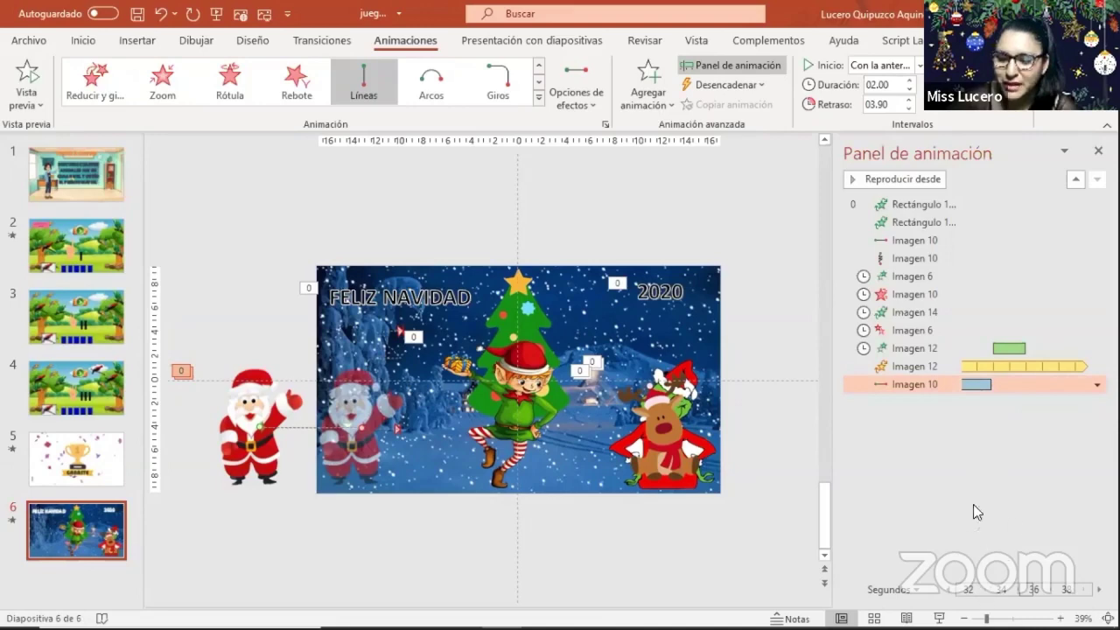
# Make the reindeer's Tambalear wobble repeat 4 times, then select the Santa picture.
pyautogui.click(1024, 366)
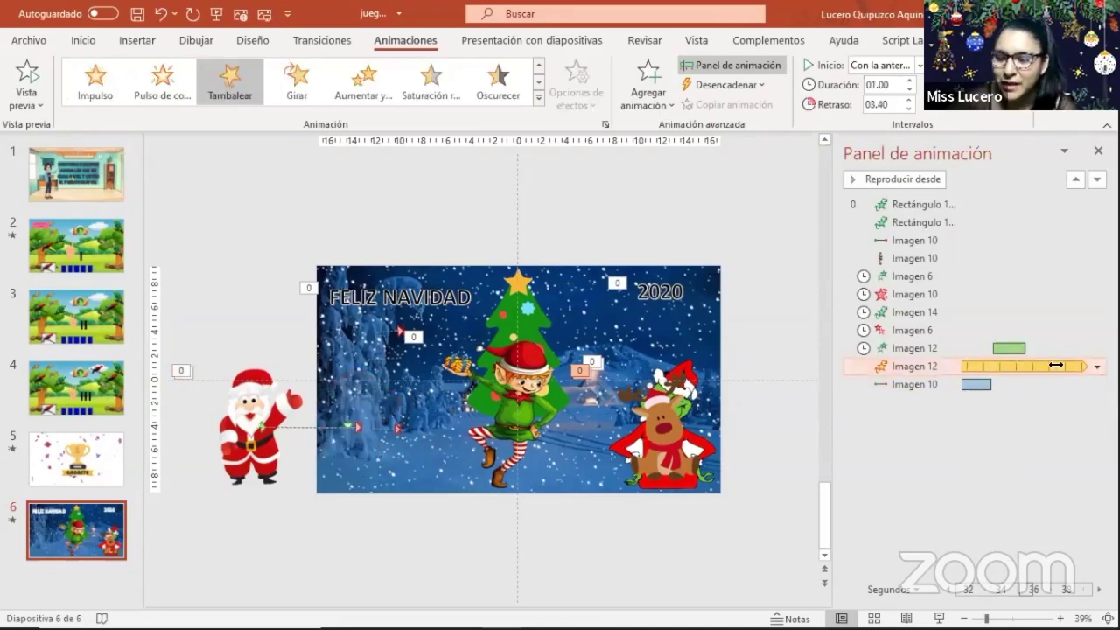
pyautogui.doubleClick(1062, 366)
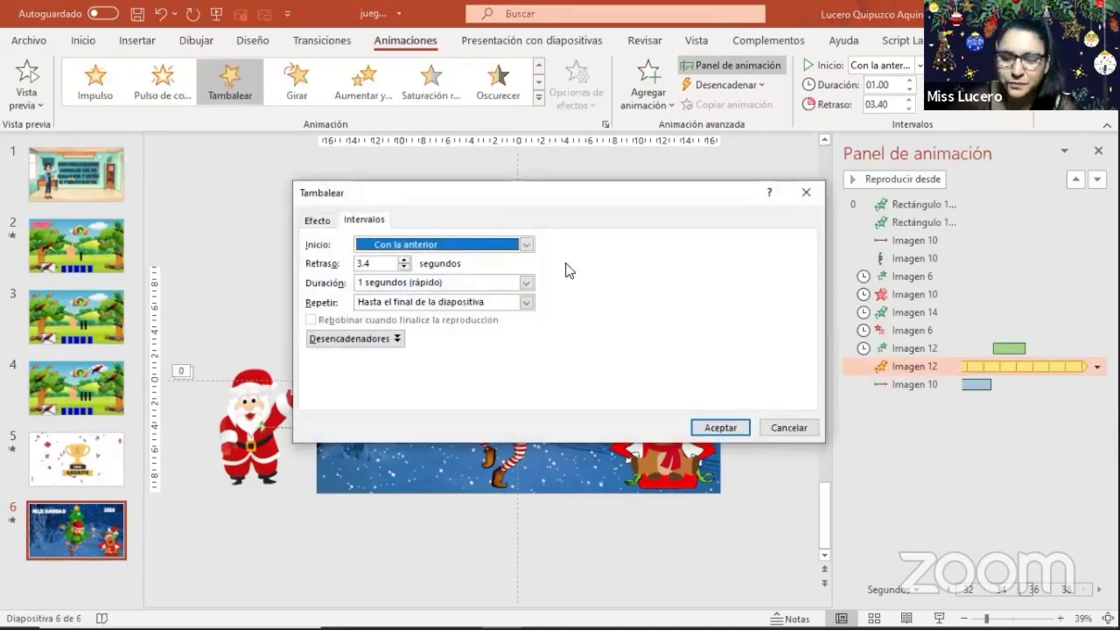
pyautogui.click(526, 301)
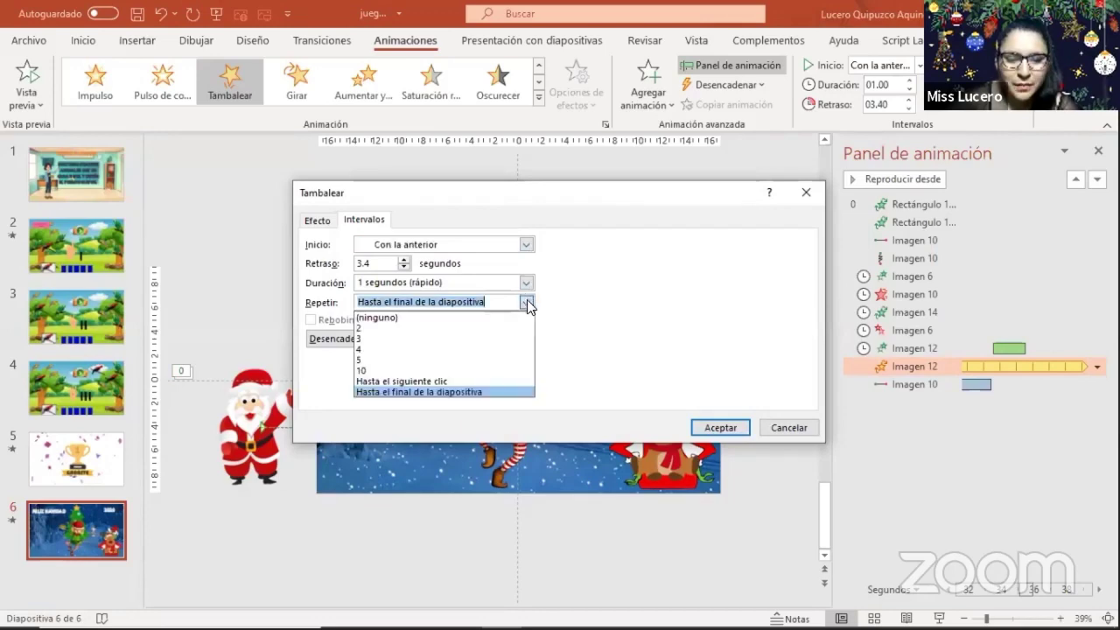
pyautogui.click(454, 348)
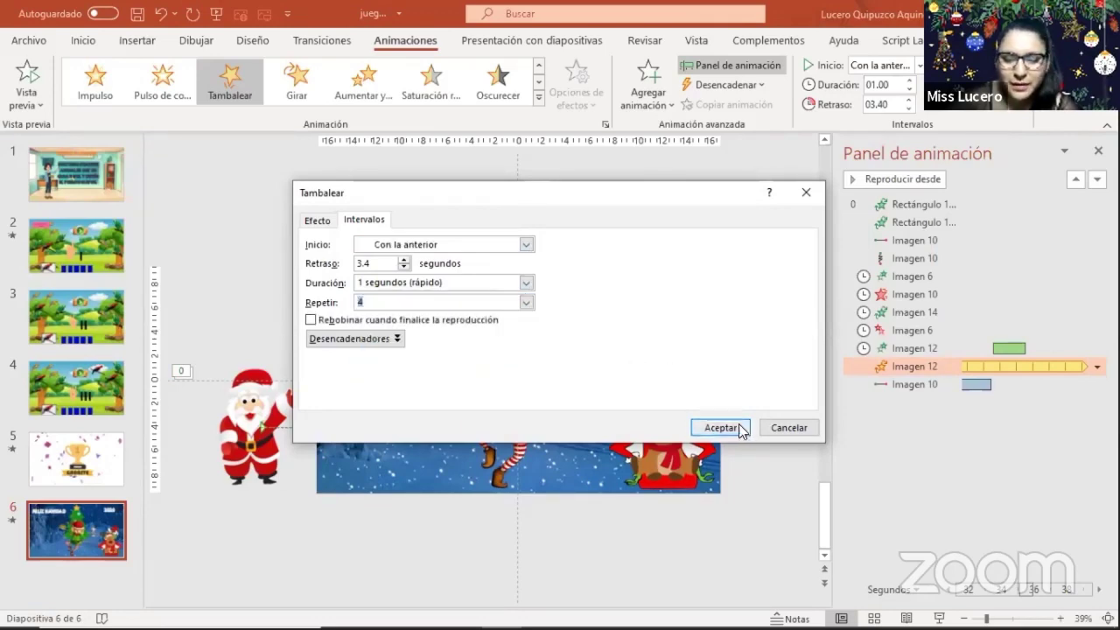
pyautogui.click(739, 426)
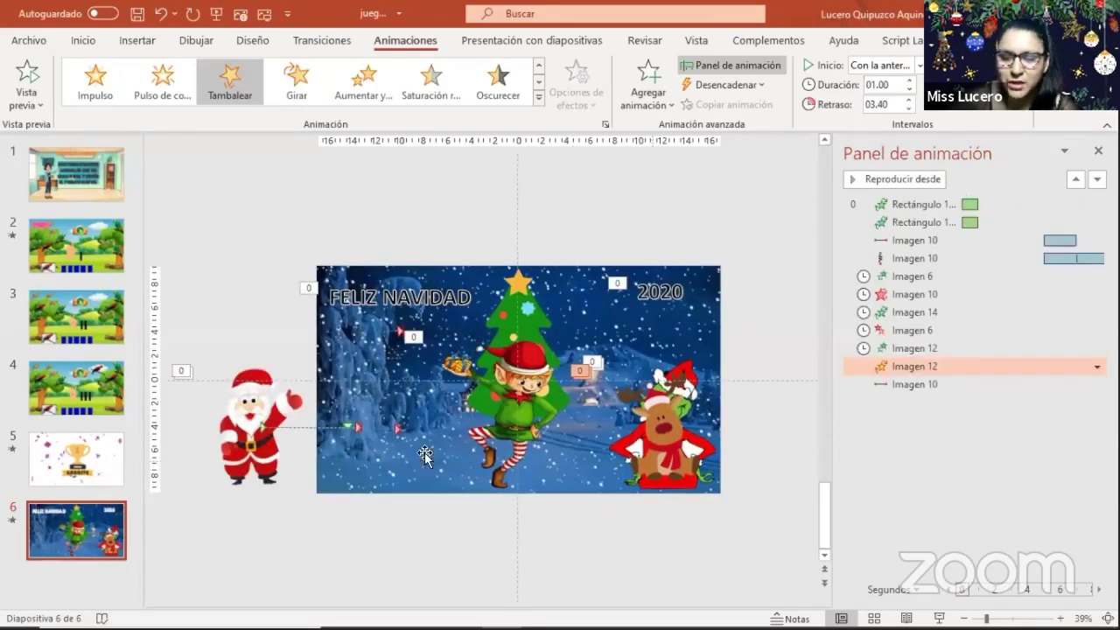
pyautogui.click(263, 414)
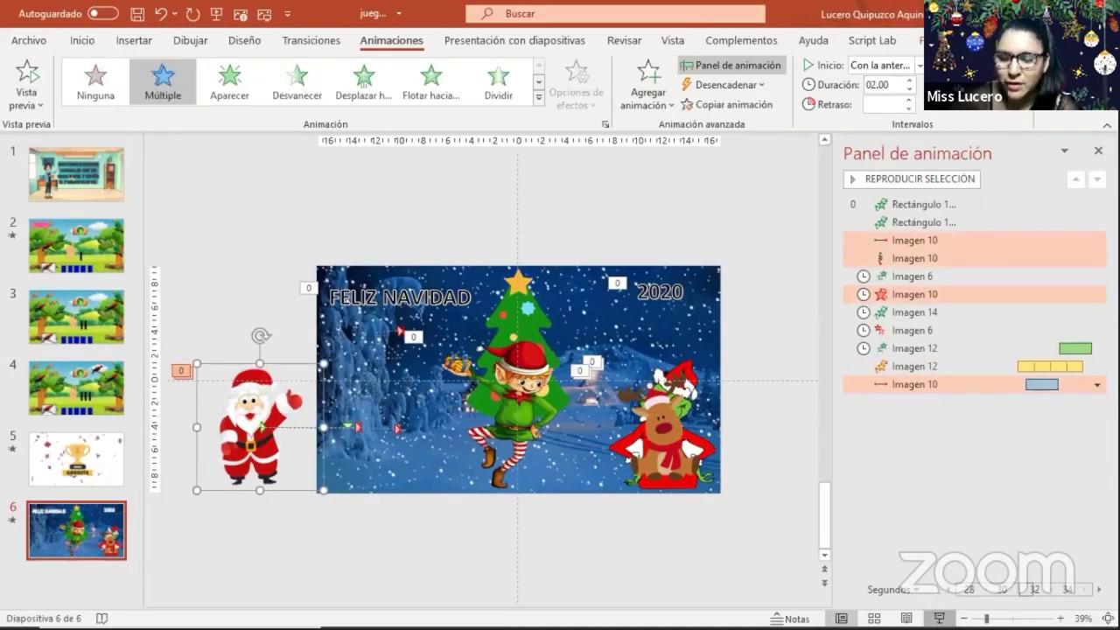
pyautogui.hotkey('shift', 'F5')
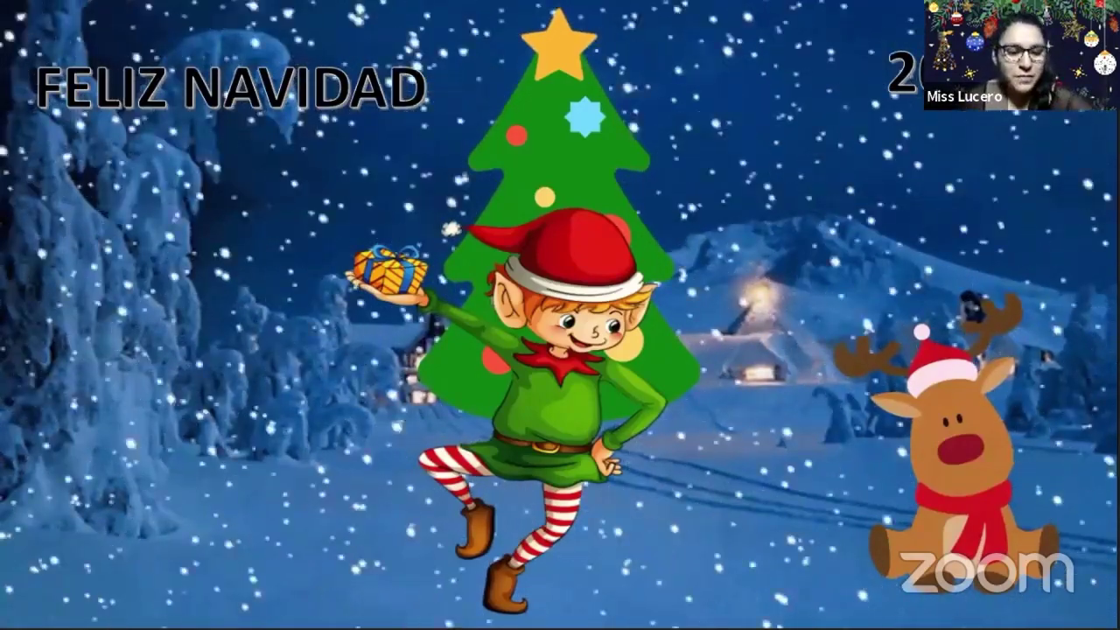
pyautogui.press('Escape')
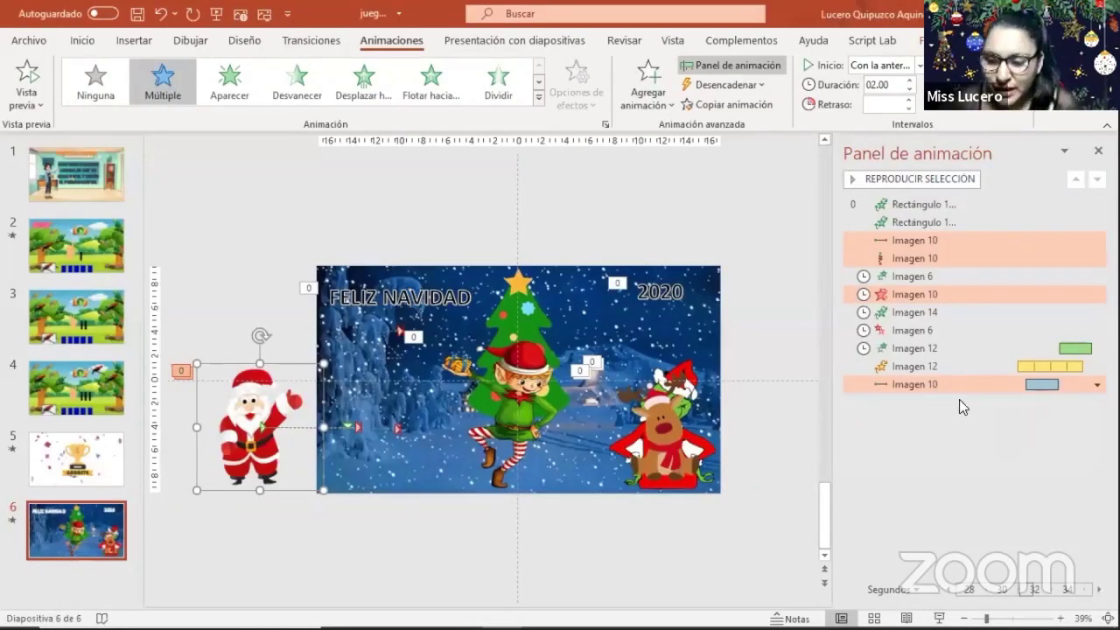
pyautogui.hotkey('shift', 'F5')
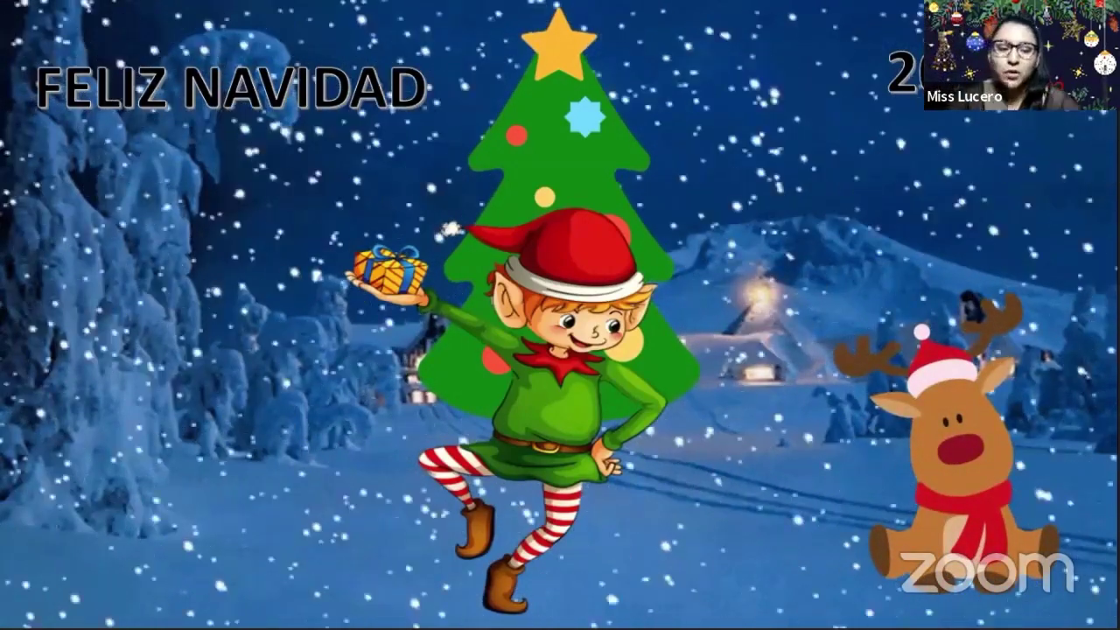
pyautogui.press('Escape')
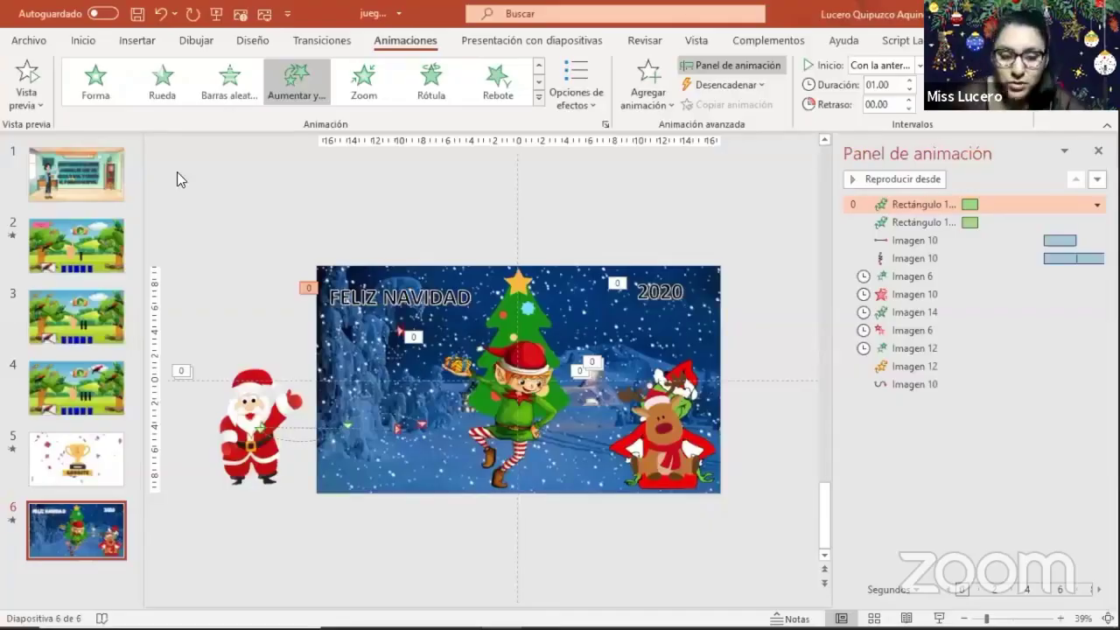
# Remove all of Santa's Imagen 10 animations.
pyautogui.click(287, 398)
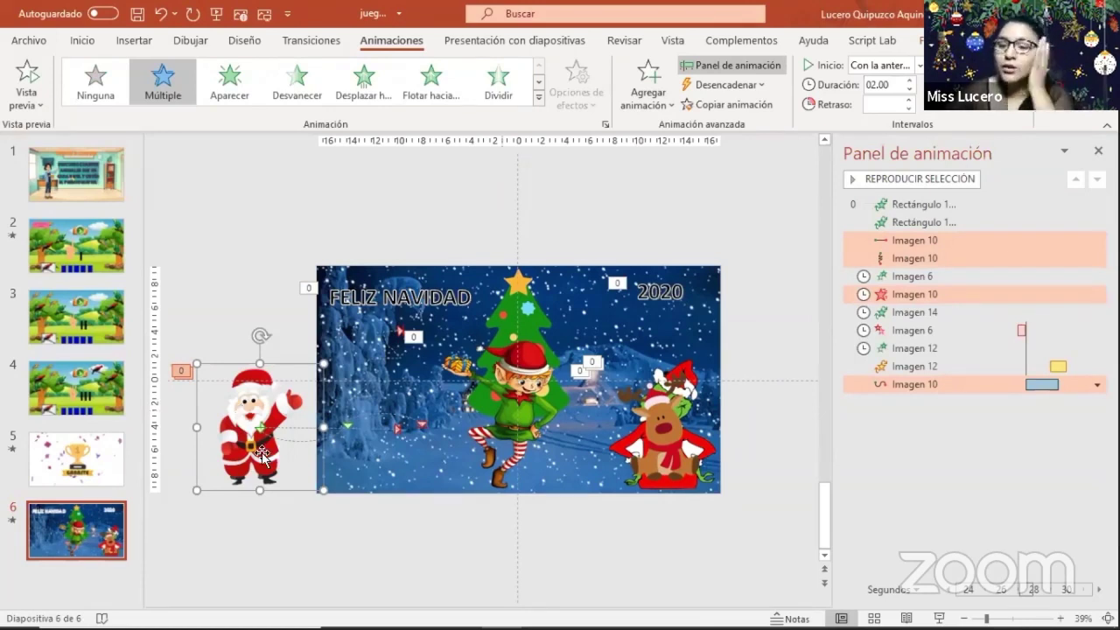
pyautogui.click(599, 206)
pyautogui.click(248, 379)
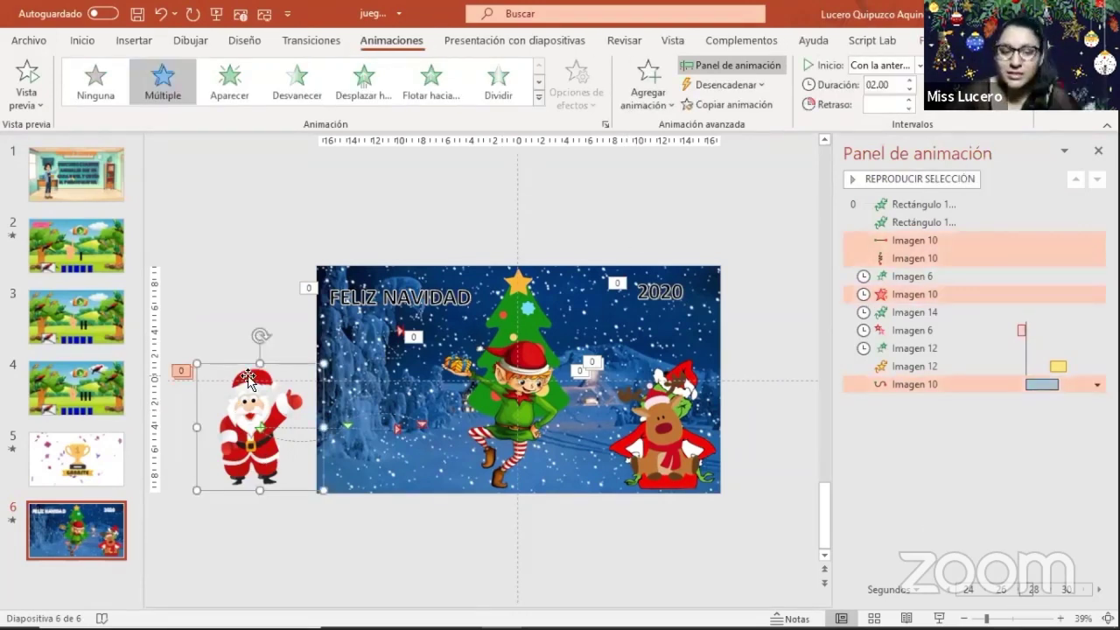
pyautogui.click(1096, 384)
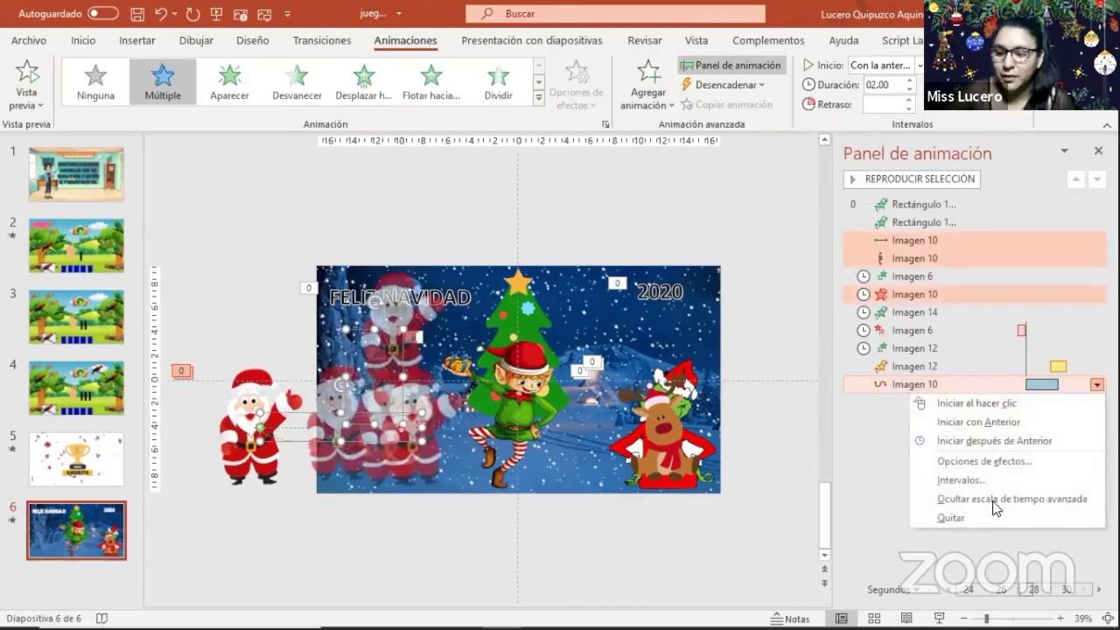
pyautogui.click(964, 516)
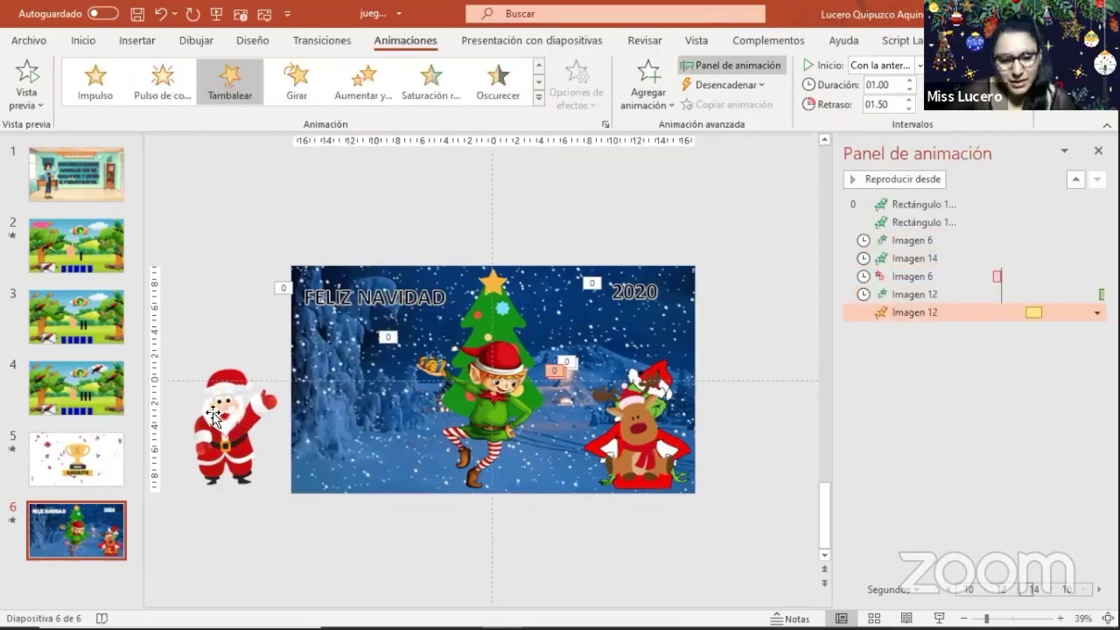
# Delete an accidental copy of Santa and reselect the original picture.
pyautogui.click(243, 395)
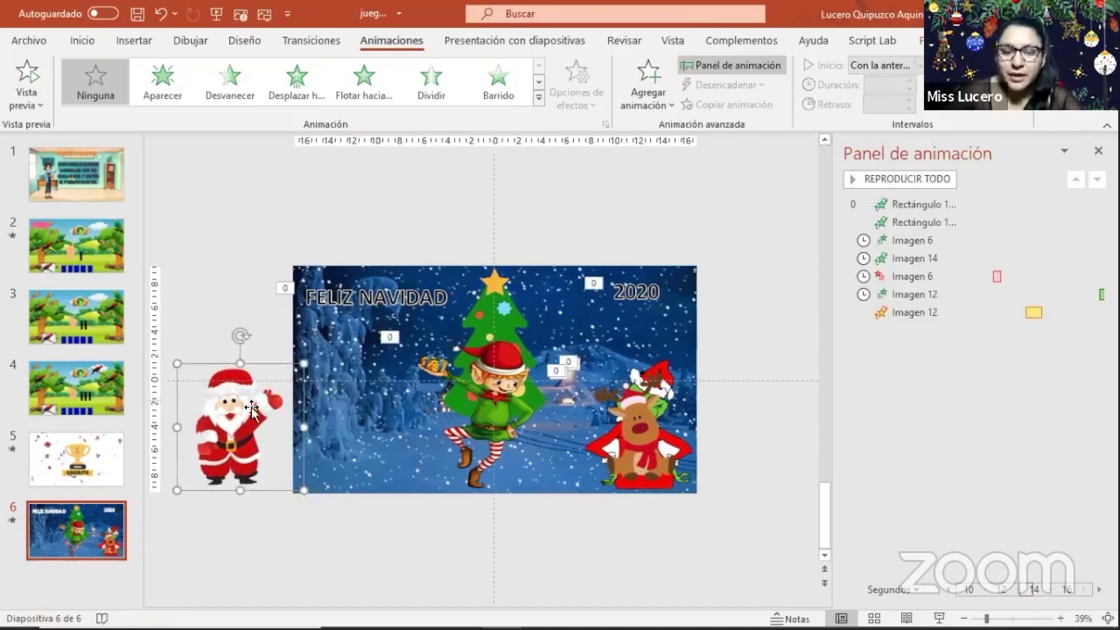
pyautogui.moveTo(251, 408)
pyautogui.mouseDown()
pyautogui.moveTo(225, 275)
pyautogui.moveTo(230, 292)
pyautogui.mouseUp()
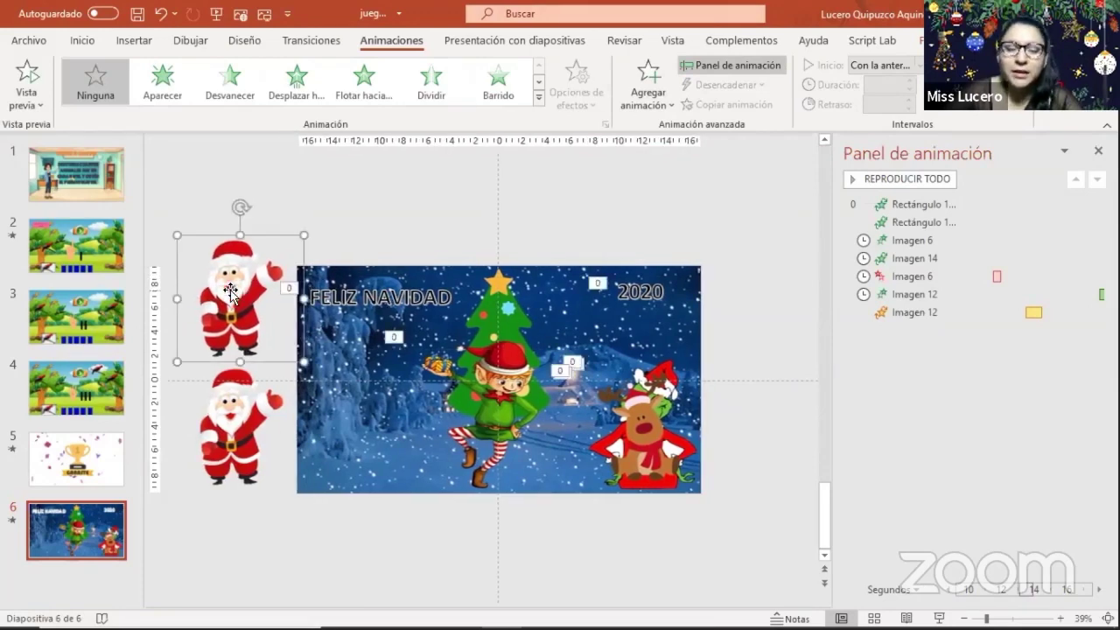
pyautogui.press('Delete')
pyautogui.click(235, 429)
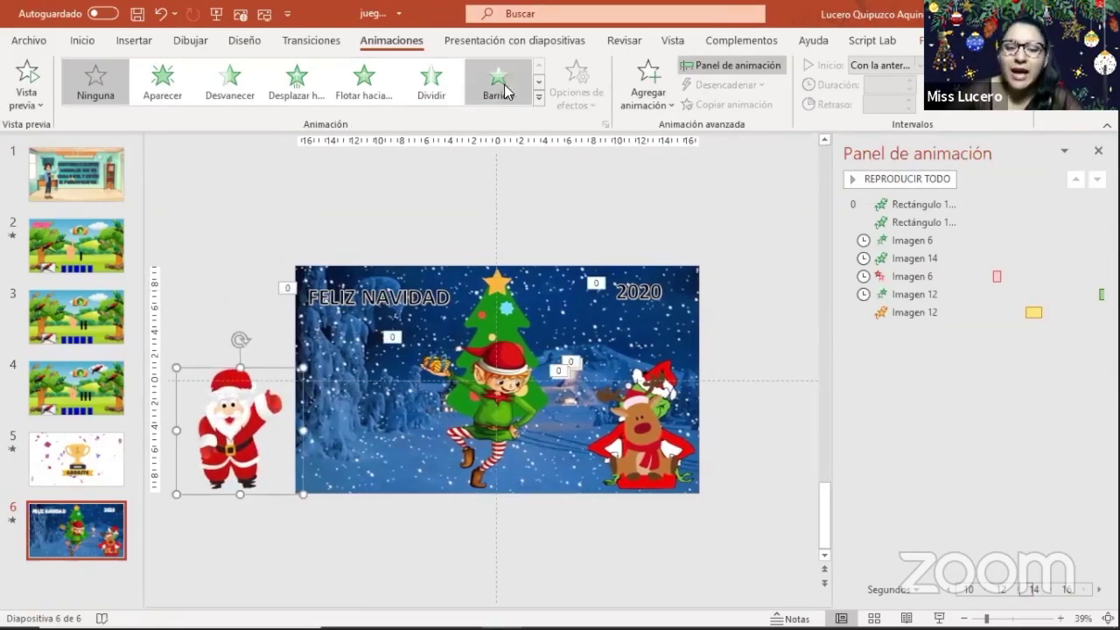
pyautogui.click(538, 98)
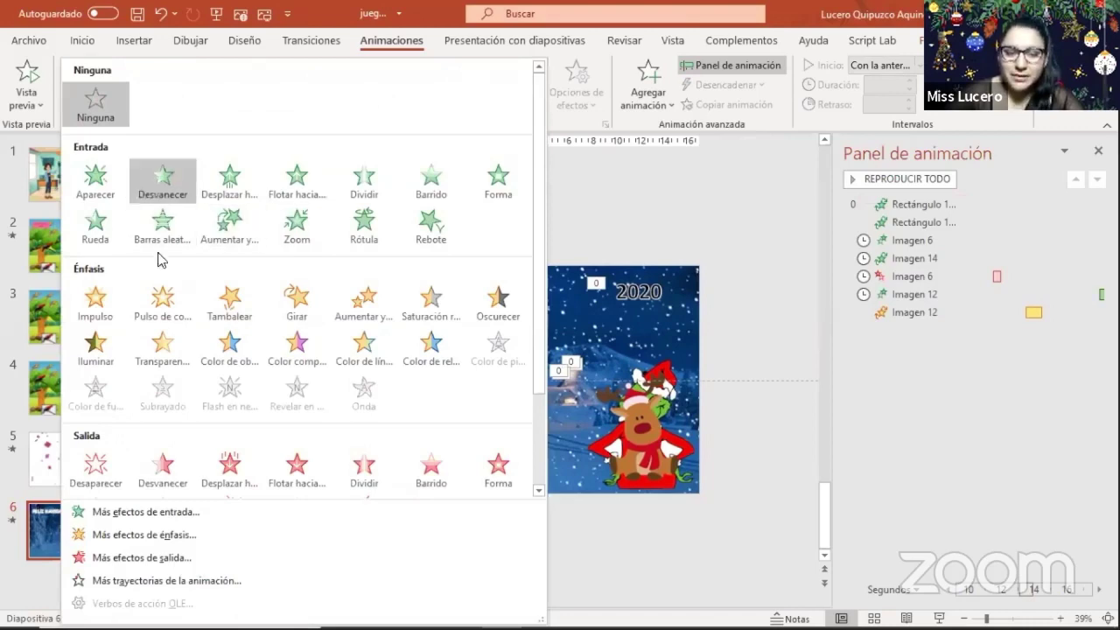
# Give Santa an Arcos downward arc motion path that starts with the previous animation.
pyautogui.scroll(-3, 305, 437)
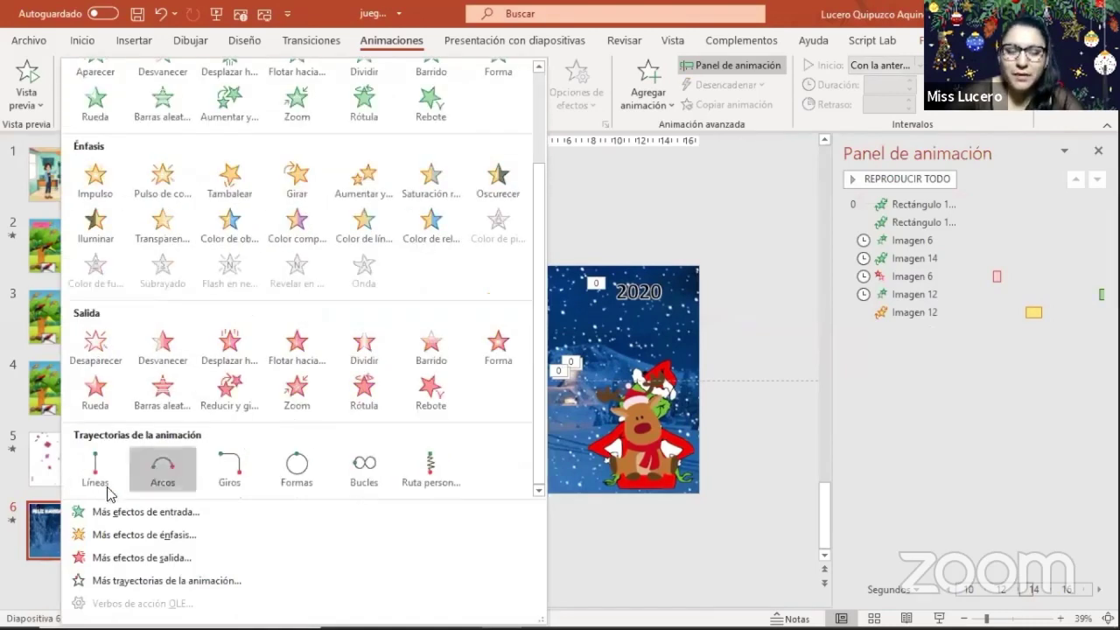
pyautogui.click(158, 470)
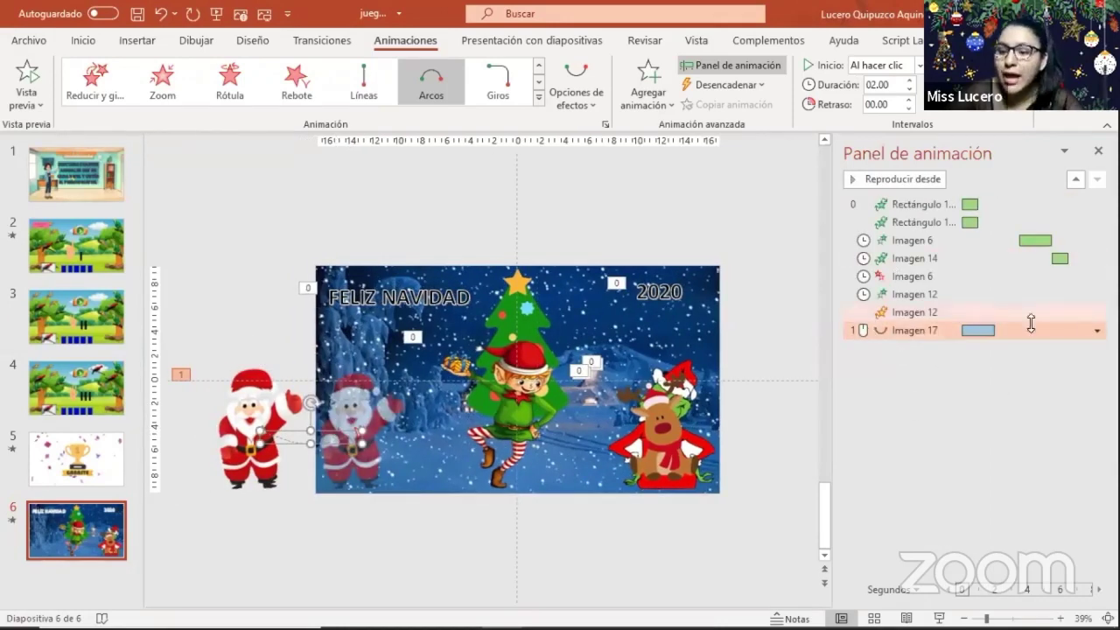
pyautogui.click(1097, 329)
pyautogui.click(957, 365)
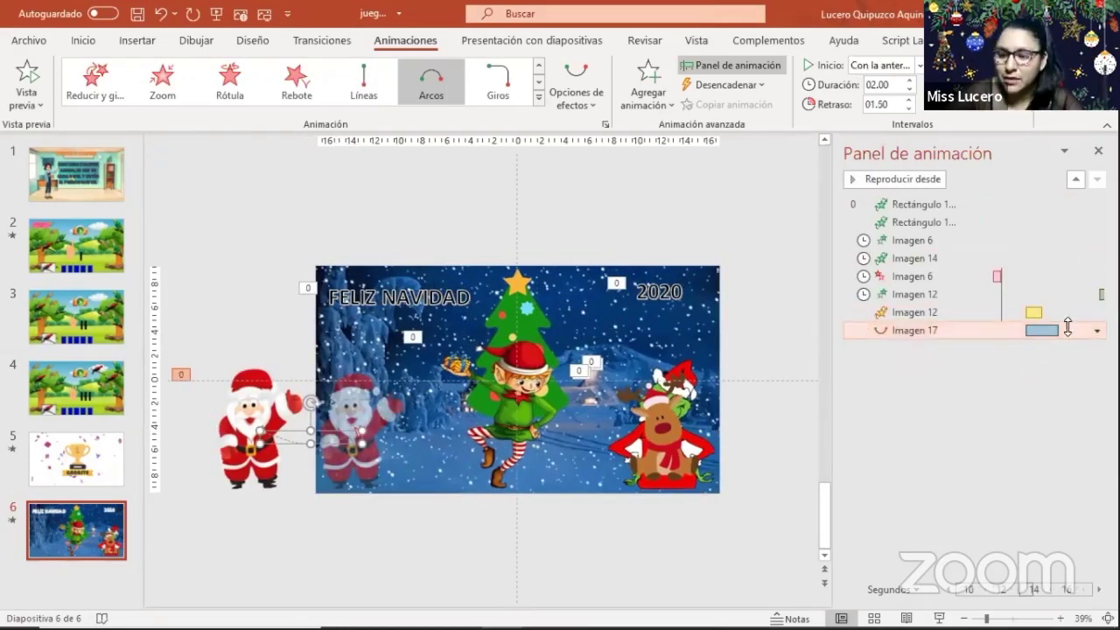
pyautogui.doubleClick(1017, 333)
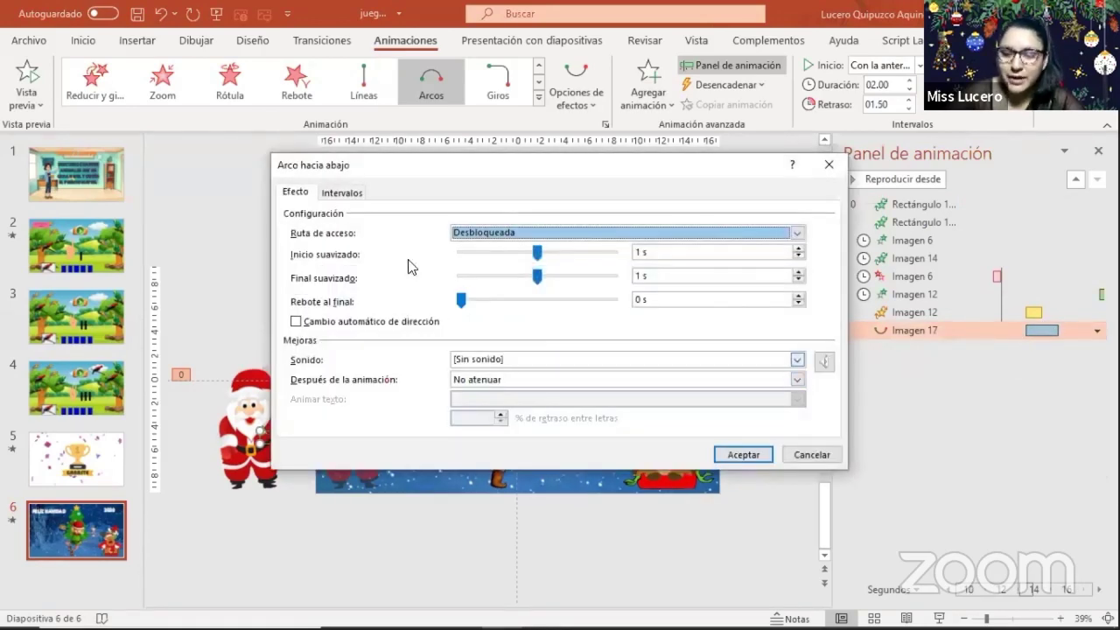
pyautogui.click(341, 193)
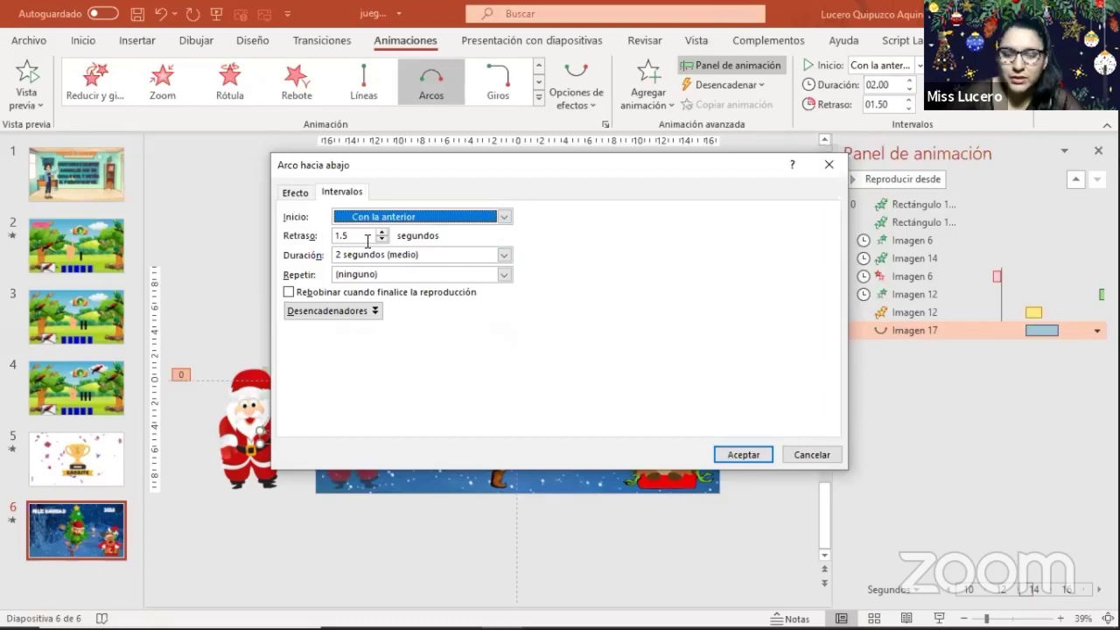
pyautogui.click(739, 454)
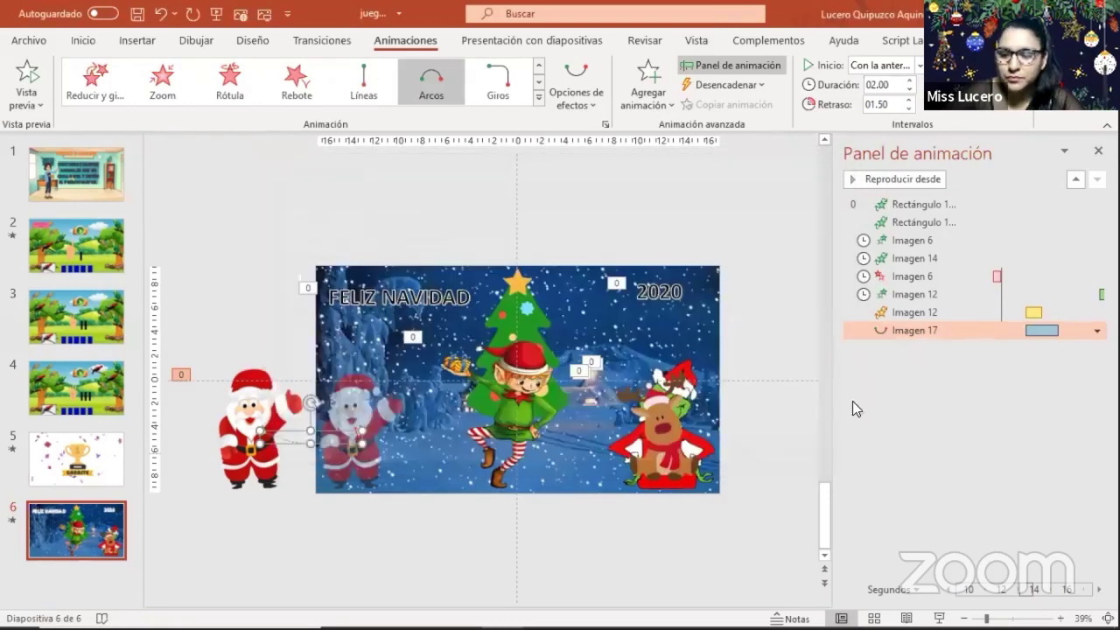
pyautogui.click(988, 313)
# Set the arc's delay to 1 second and preview slide 6 as a full-screen slideshow.
pyautogui.doubleClick(990, 329)
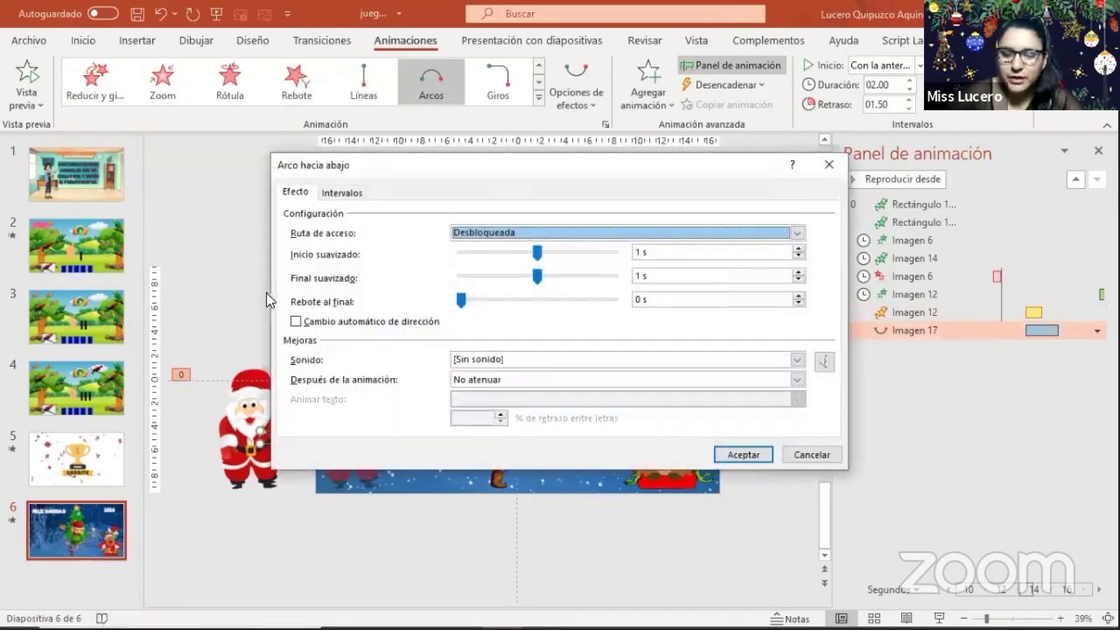
pyautogui.click(341, 193)
pyautogui.click(382, 239)
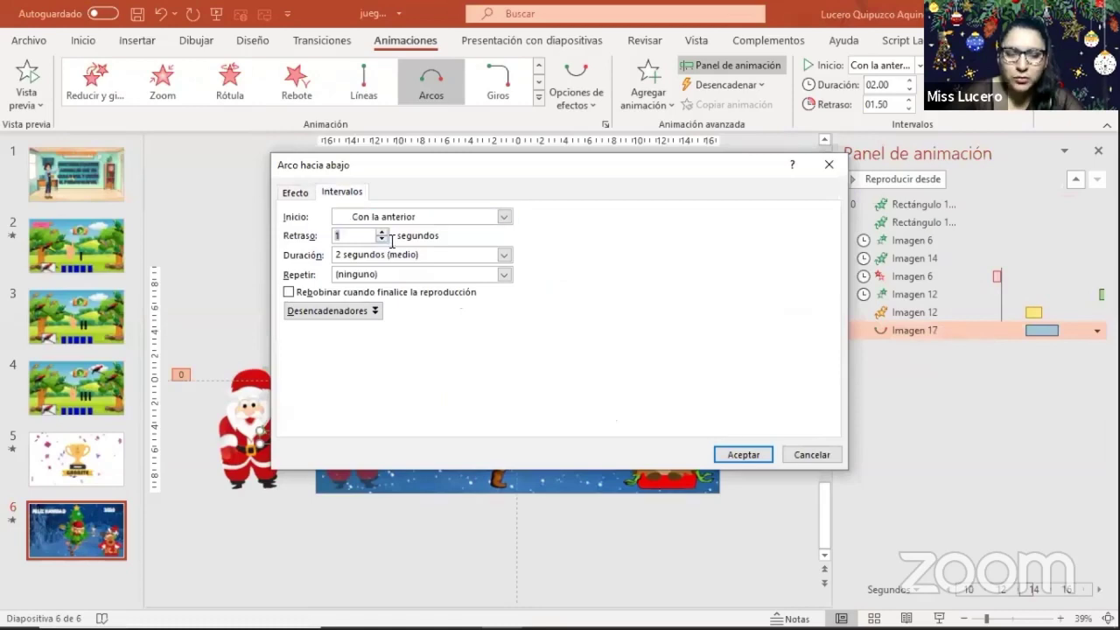
pyautogui.click(743, 455)
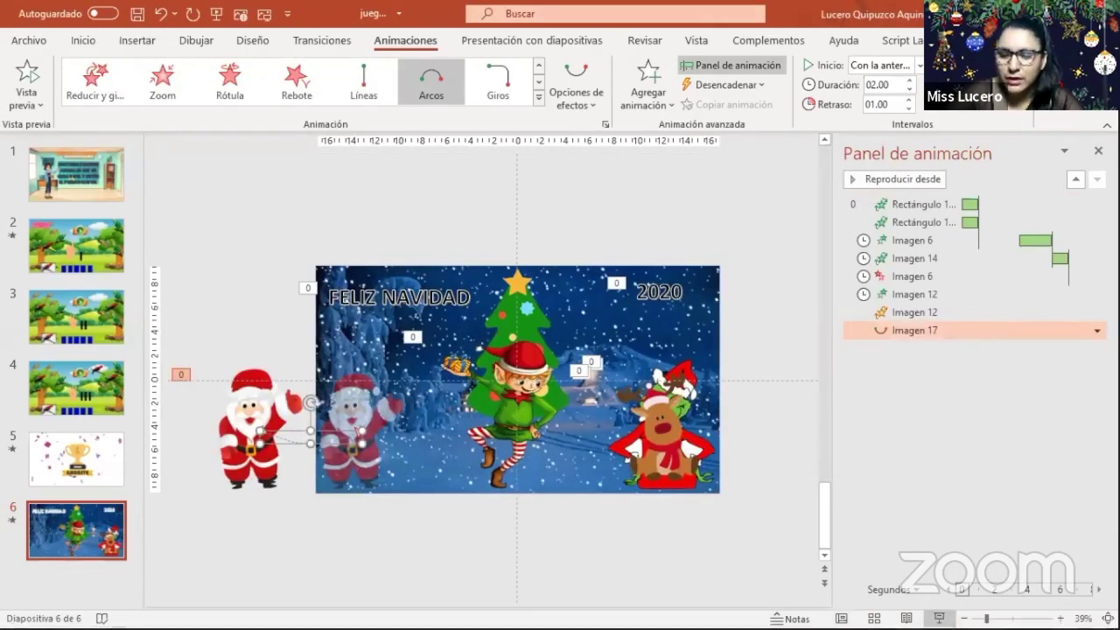
pyautogui.click(937, 618)
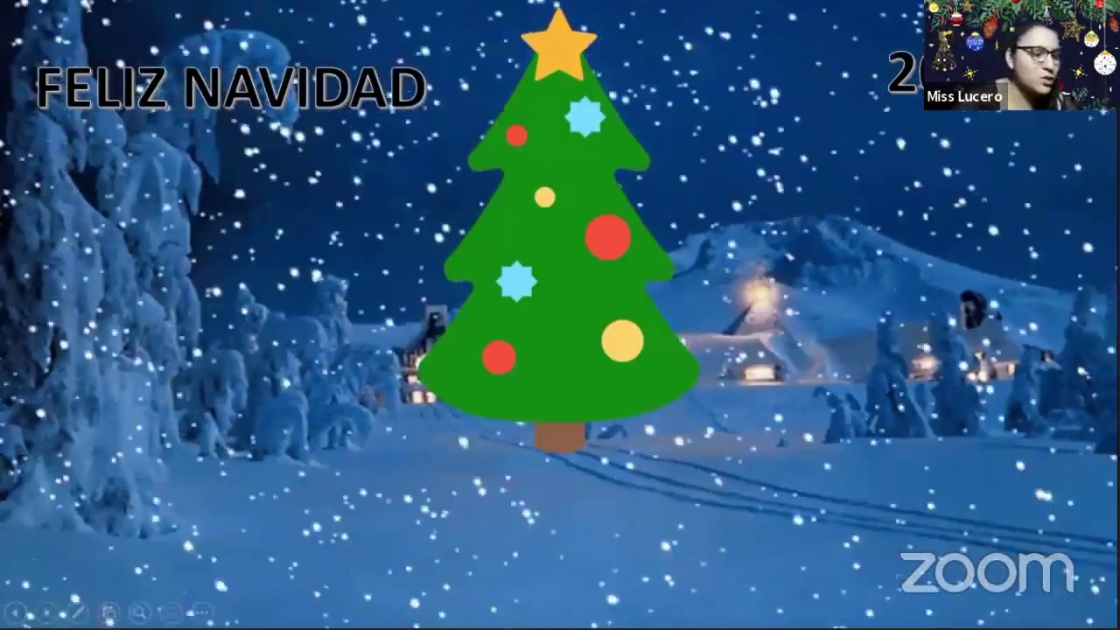
# Exit the slideshow and bring up the start-timing choices for the Imagen 12 entrance.
pyautogui.press('Escape')
pyautogui.click(945, 295)
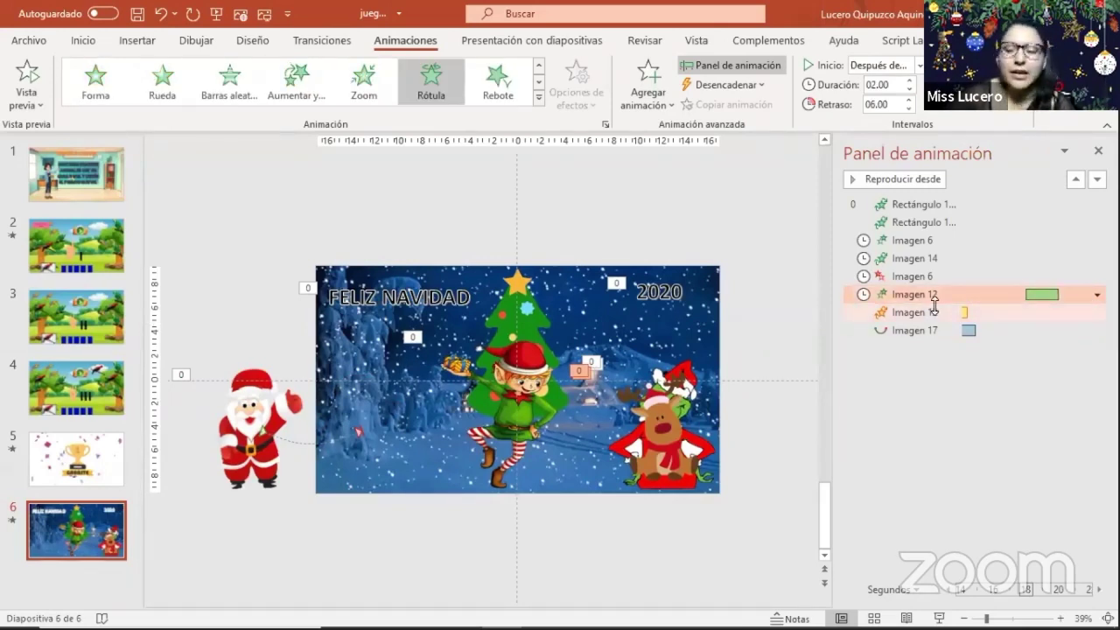
pyautogui.click(1094, 296)
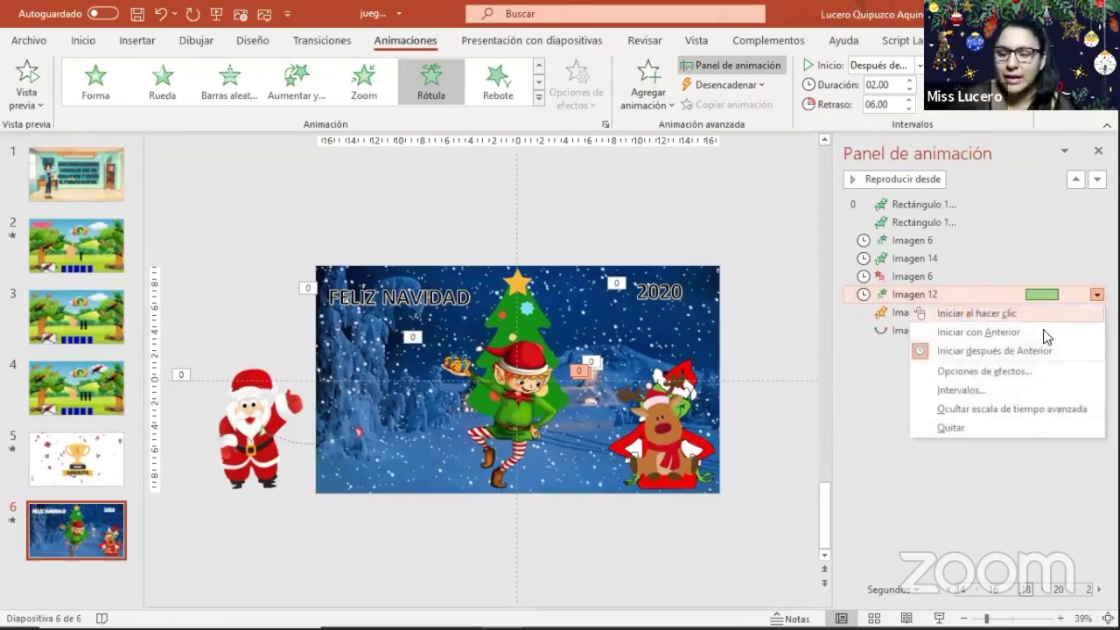